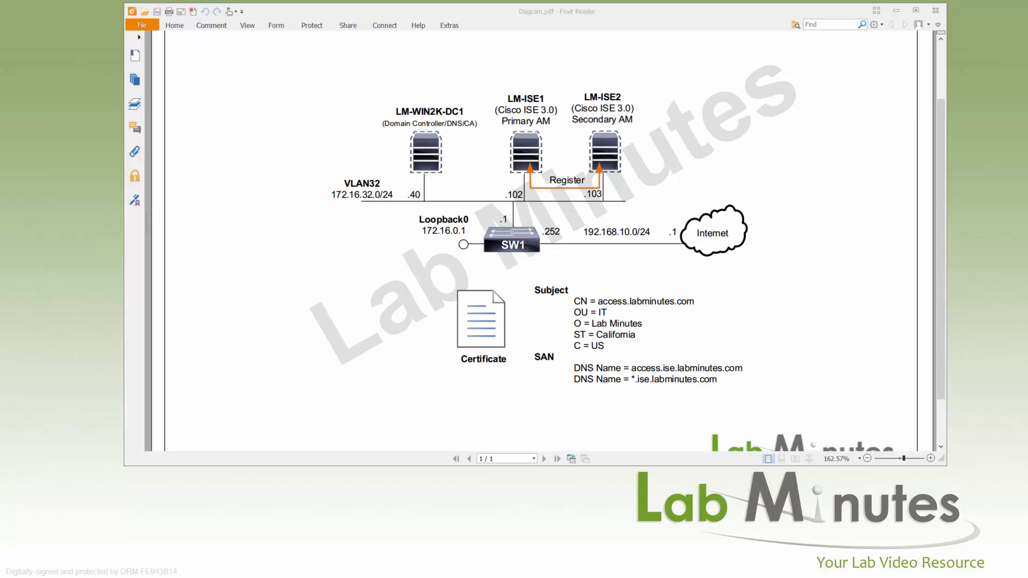
# - Switch from the Foxit network diagram to the remote desktop's Cisco ISE dashboard
pyautogui.hotkey('alt', 'Tab')
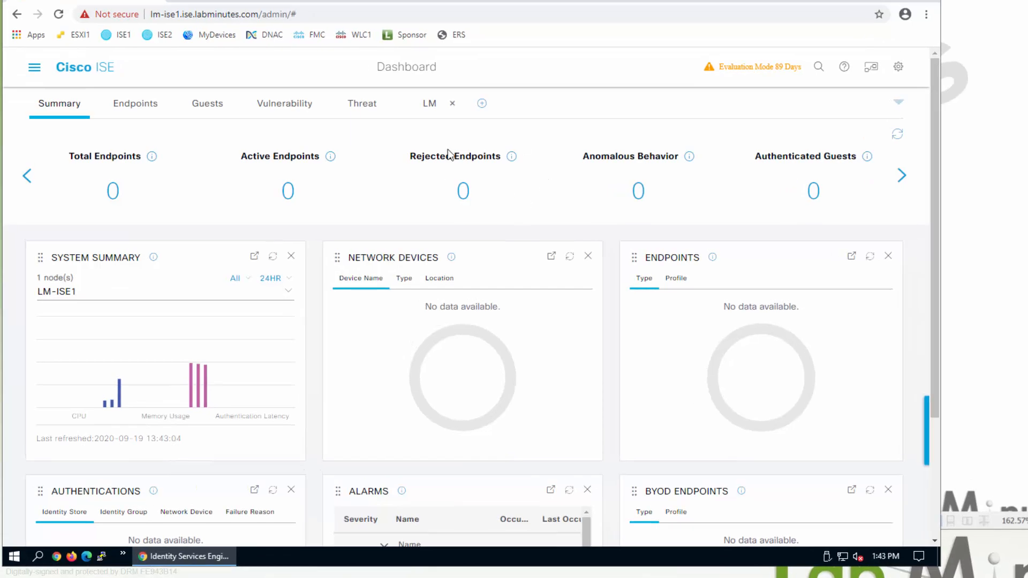
# - Go to Administration > System > Certificates on LM-ISE1 from the main menu
pyautogui.click(34, 67)
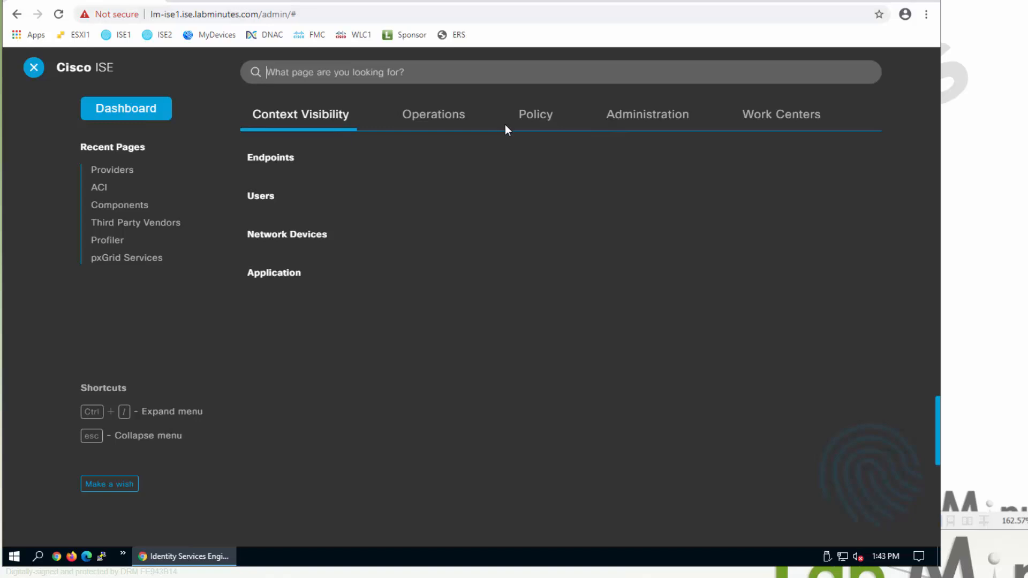
pyautogui.click(622, 126)
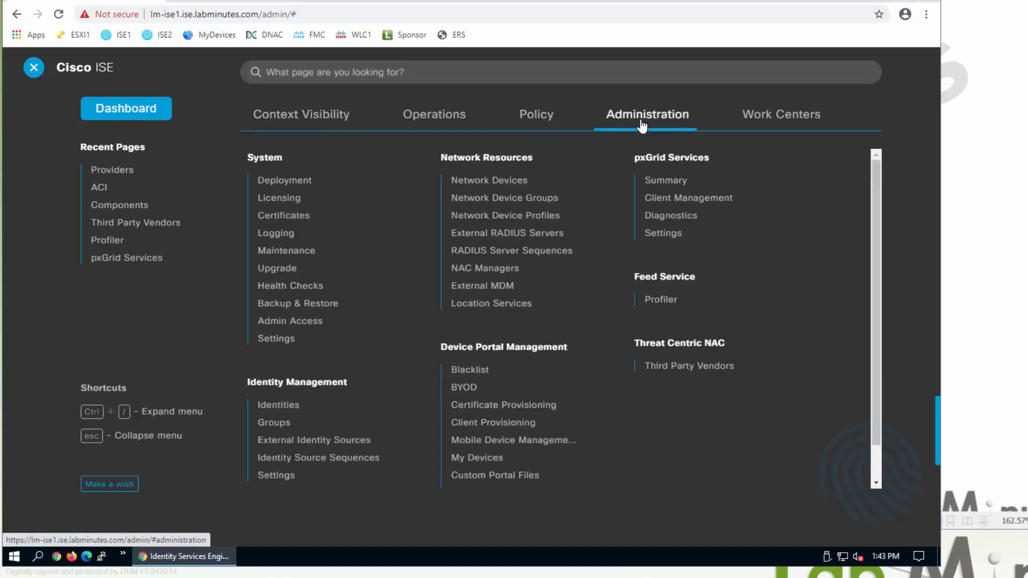
pyautogui.click(294, 217)
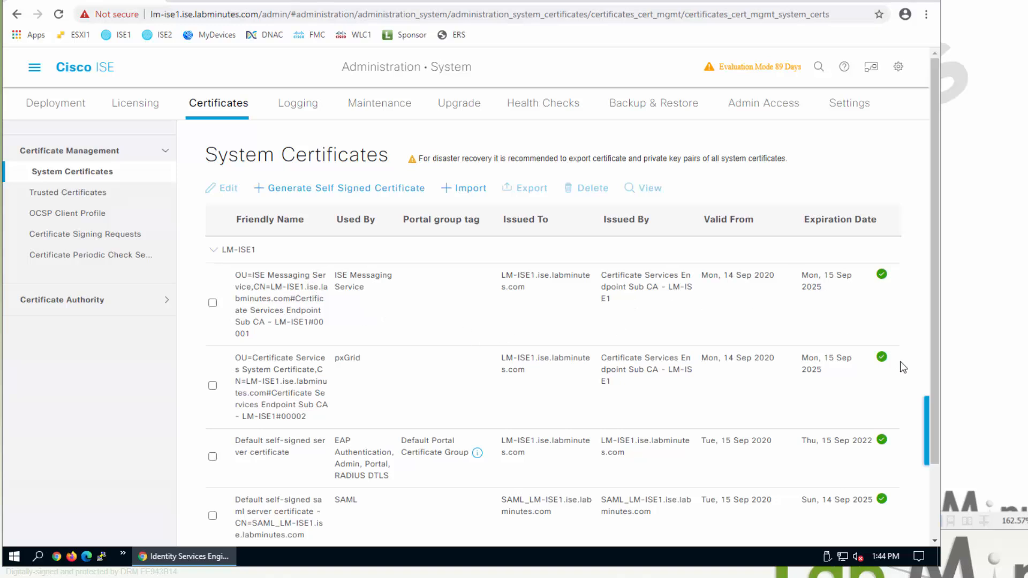
pyautogui.scroll(-2, 939, 442)
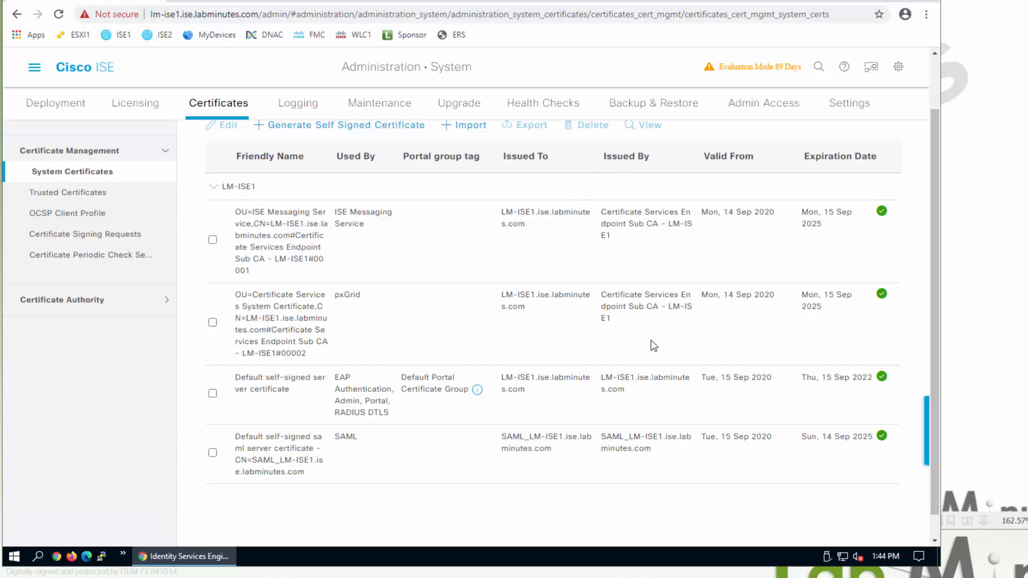
pyautogui.tripleClick(517, 387)
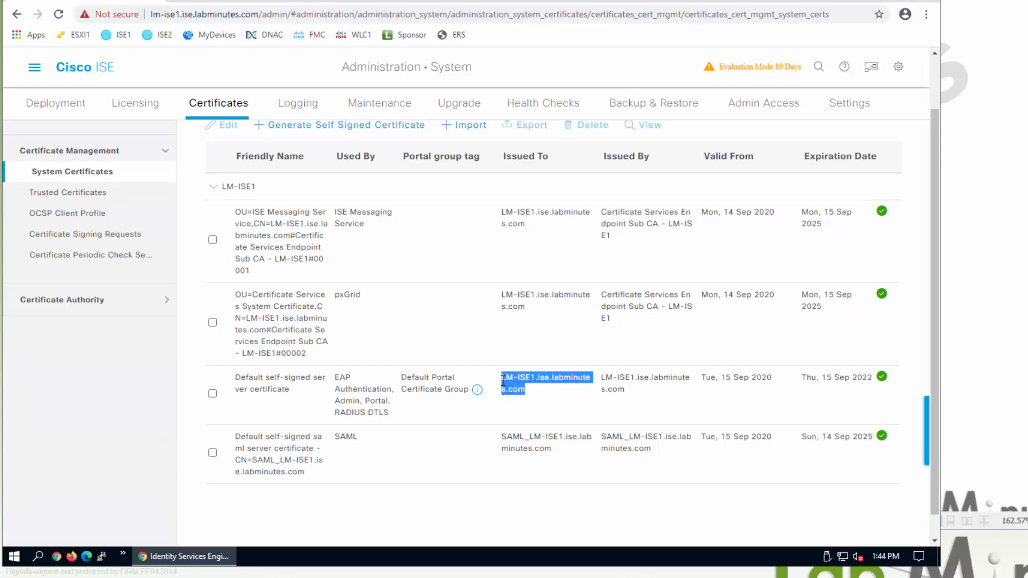
pyautogui.tripleClick(619, 384)
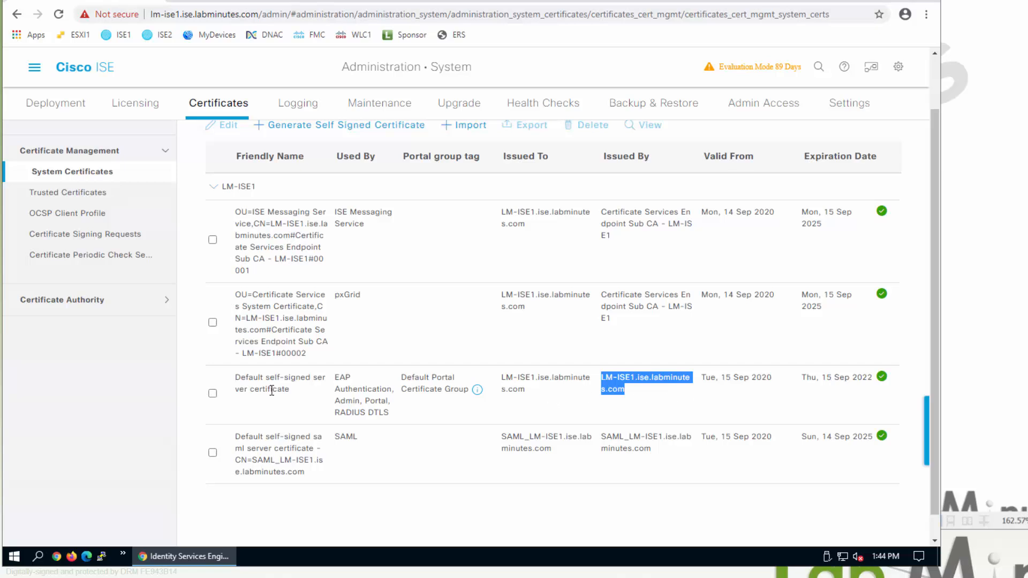
pyautogui.moveTo(258, 377); pyautogui.dragTo(300, 399)
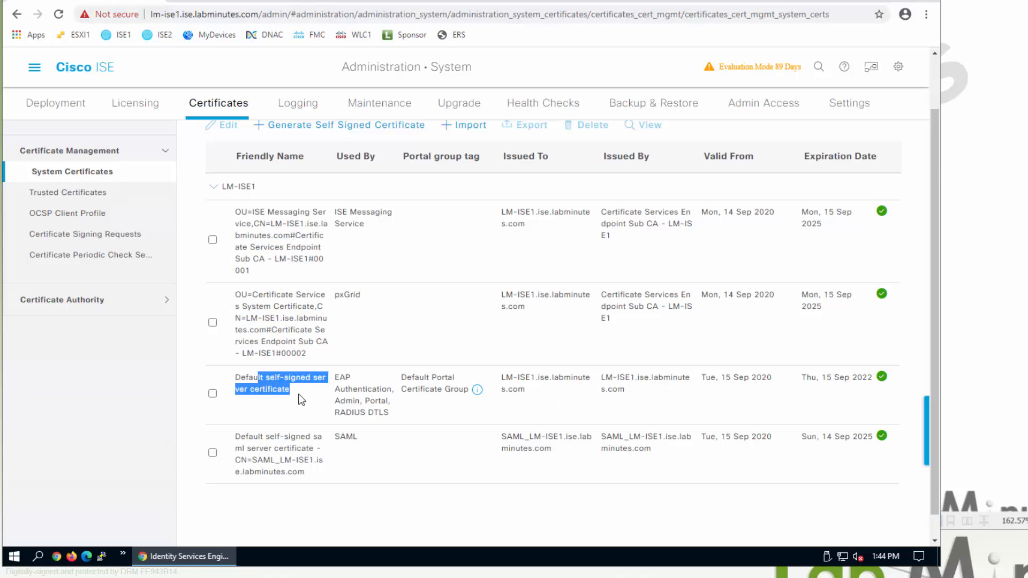
pyautogui.doubleClick(346, 378)
pyautogui.doubleClick(351, 402)
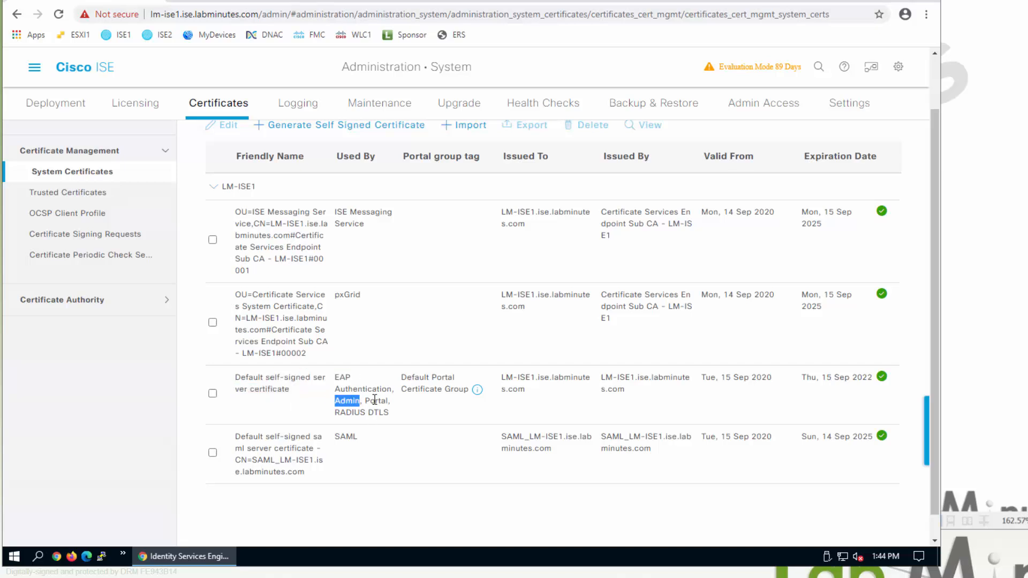
pyautogui.doubleClick(377, 400)
pyautogui.moveTo(390, 413); pyautogui.dragTo(335, 413)
pyautogui.moveTo(563, 437); pyautogui.dragTo(502, 436)
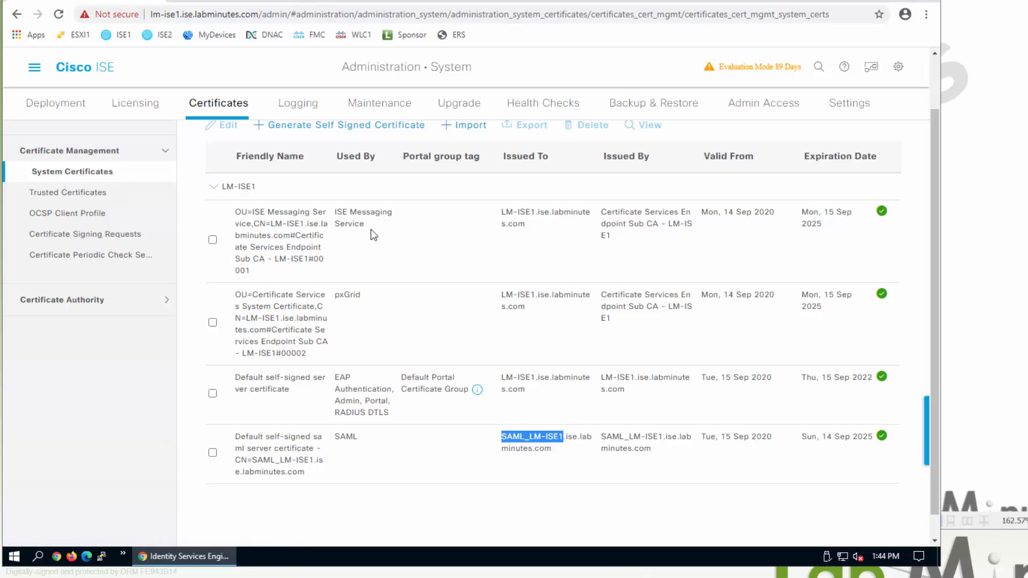
pyautogui.moveTo(373, 234); pyautogui.dragTo(334, 214)
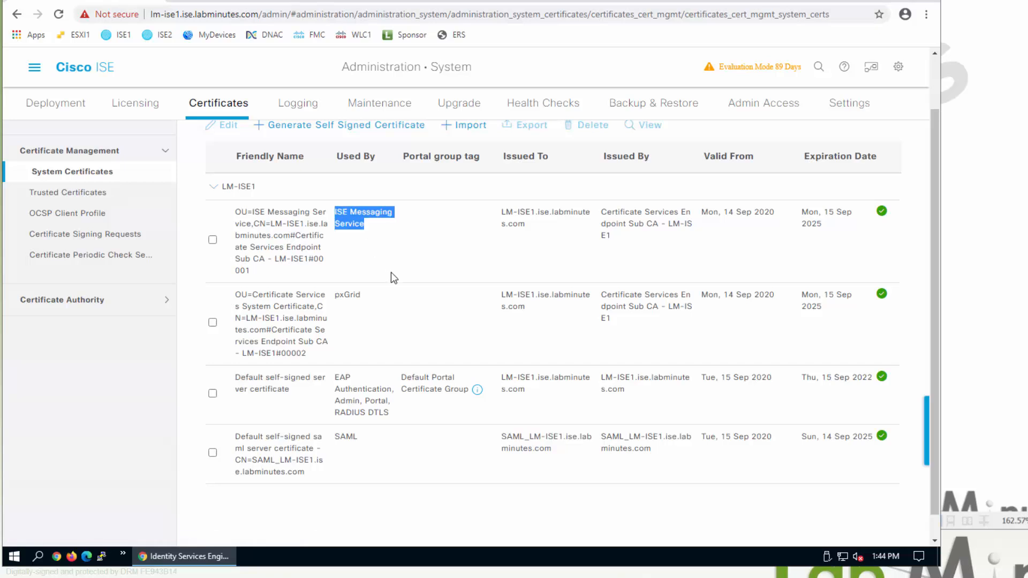
pyautogui.moveTo(362, 296); pyautogui.dragTo(333, 297)
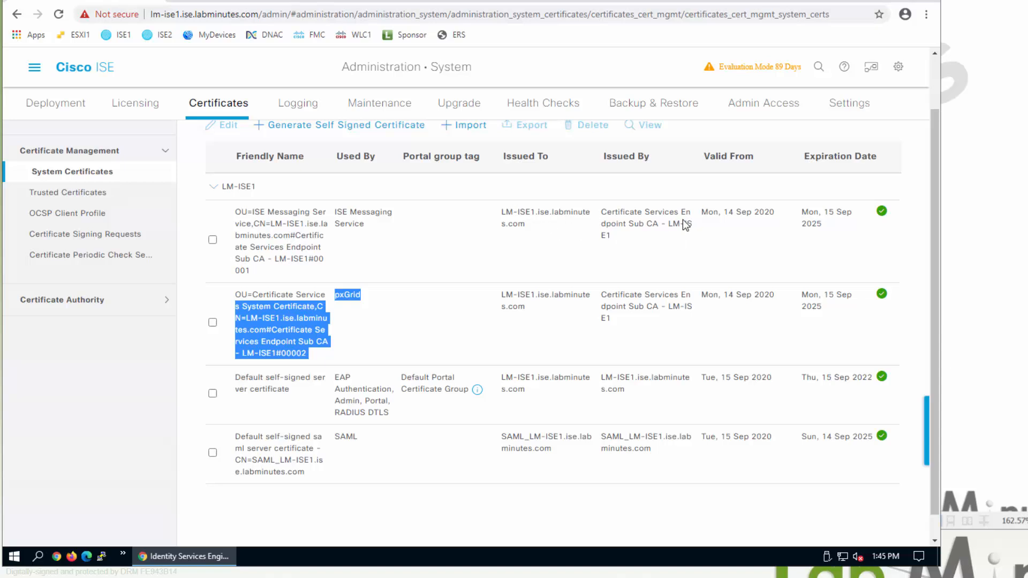
pyautogui.moveTo(639, 228)
pyautogui.mouseDown()
pyautogui.moveTo(689, 229)
pyautogui.moveTo(649, 242)
pyautogui.mouseUp()
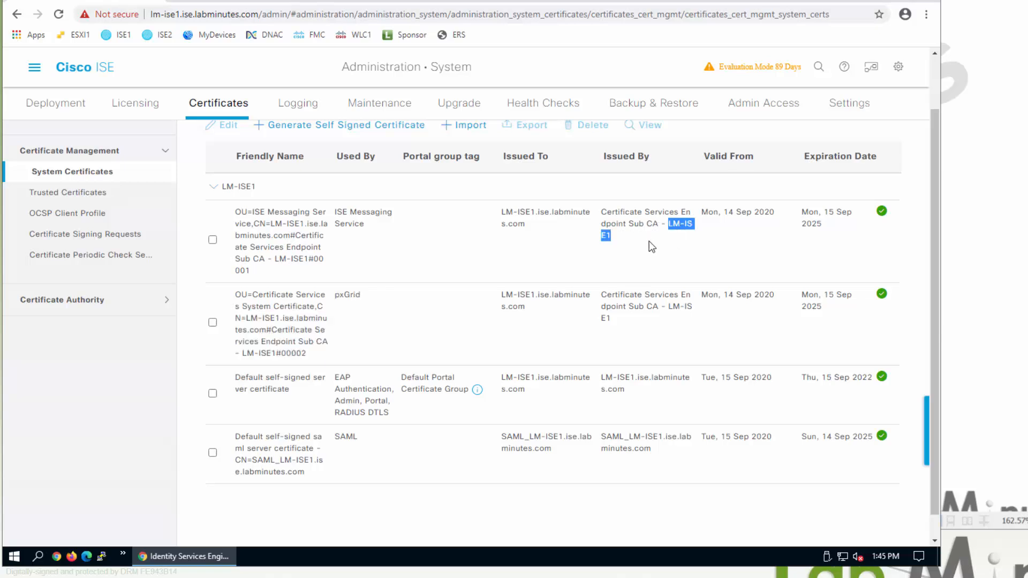
pyautogui.moveTo(610, 316); pyautogui.dragTo(603, 295)
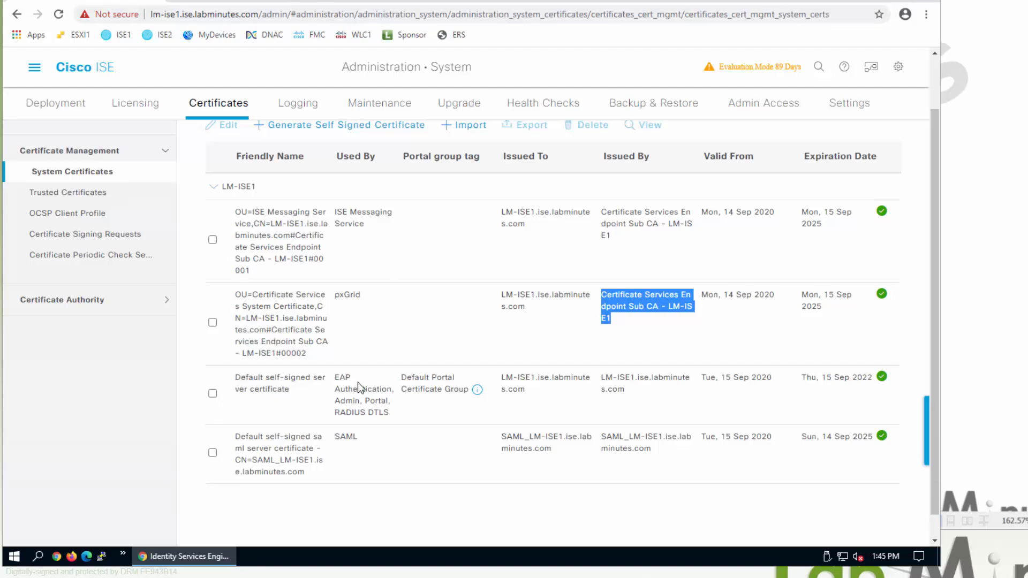
# - Open the Default self-signed server certificate's edit page and highlight its SAN DNS name
pyautogui.click(213, 394)
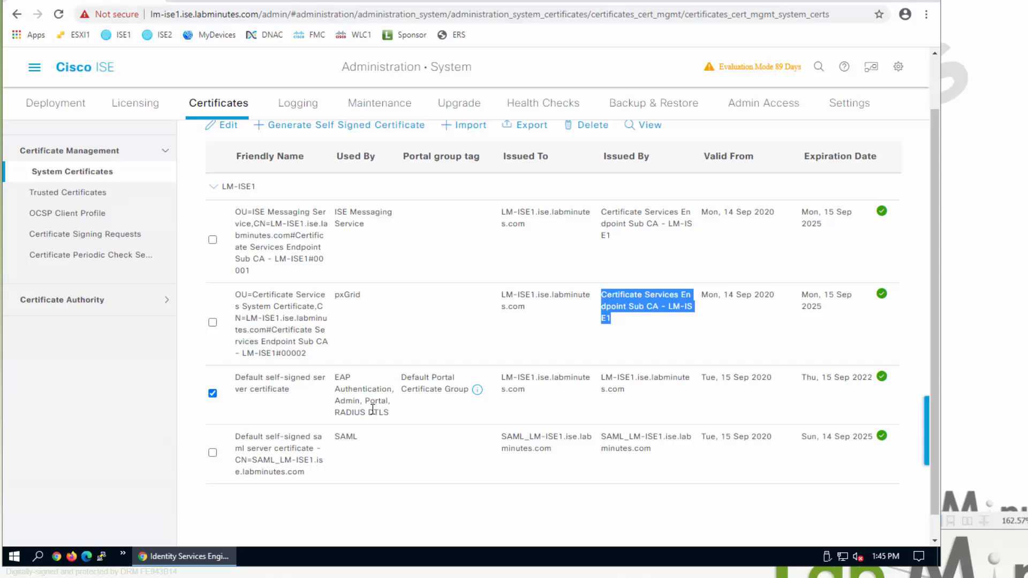
pyautogui.scroll(2, 306, 262)
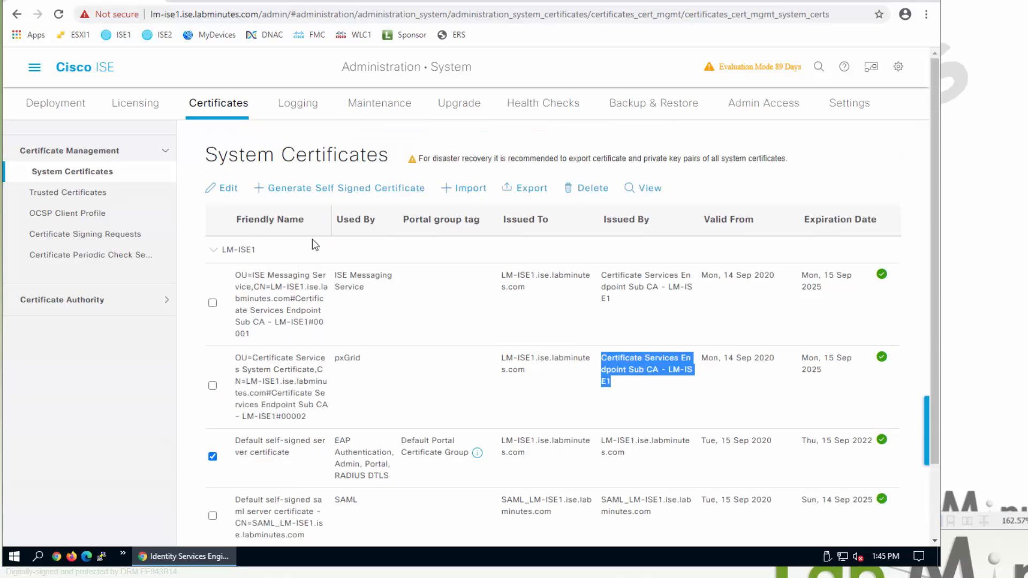
pyautogui.click(226, 188)
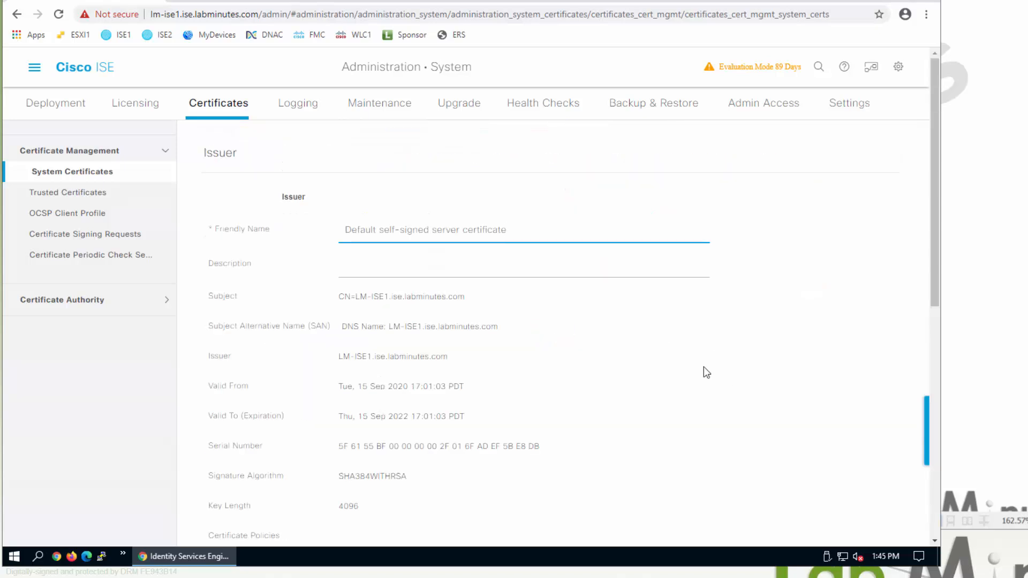
pyautogui.scroll(-2, 351, 274)
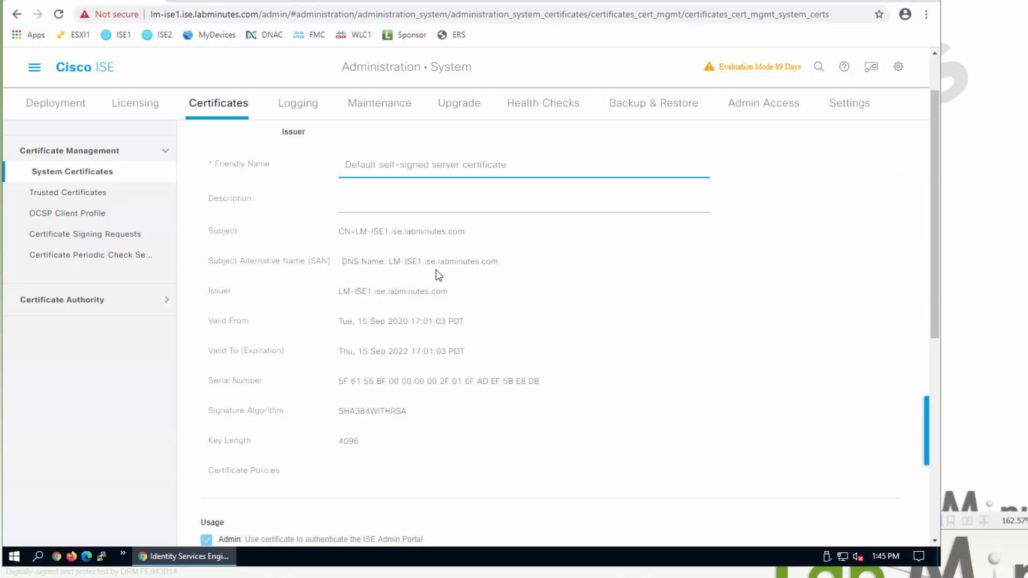
pyautogui.moveTo(339, 232); pyautogui.dragTo(342, 261)
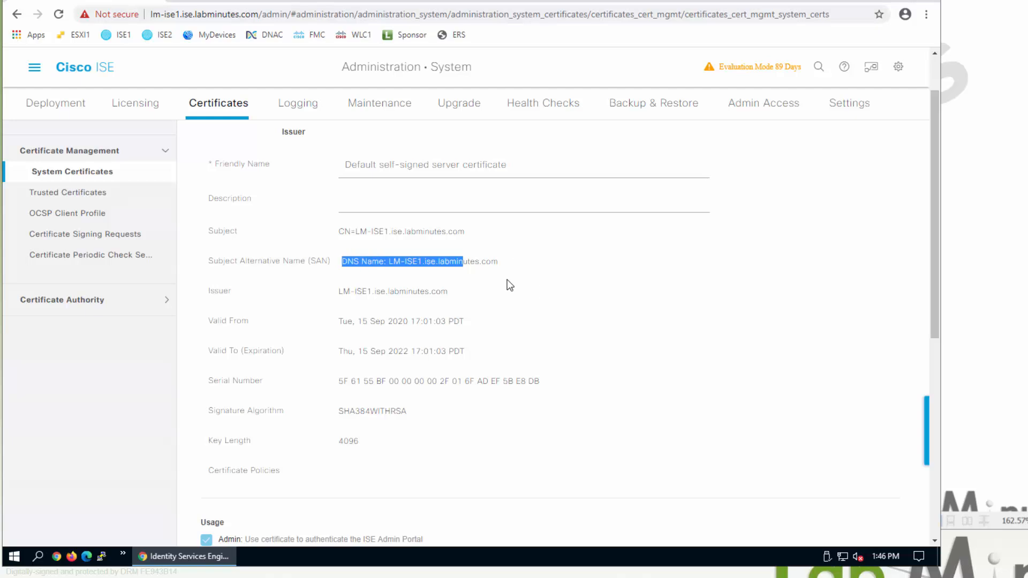
pyautogui.scroll(-5, 510, 285)
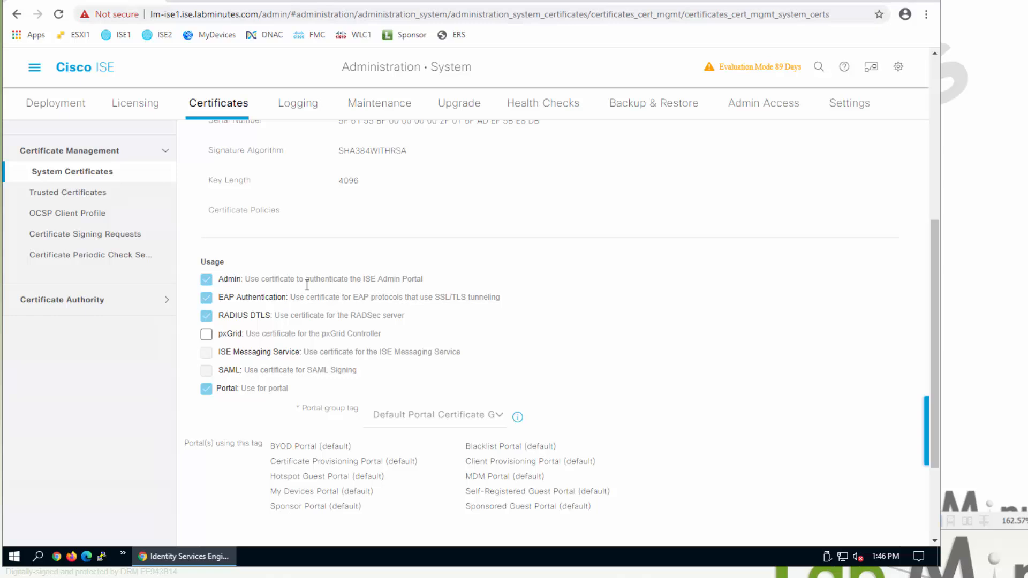
# - Highlight its Admin, EAP Authentication, RADIUS DTLS, ISE Messaging, SAML and Portal usage roles
pyautogui.moveTo(227, 281); pyautogui.dragTo(325, 284)
pyautogui.click(325, 287)
pyautogui.moveTo(224, 299); pyautogui.dragTo(317, 300)
pyautogui.moveTo(224, 316); pyautogui.dragTo(301, 319)
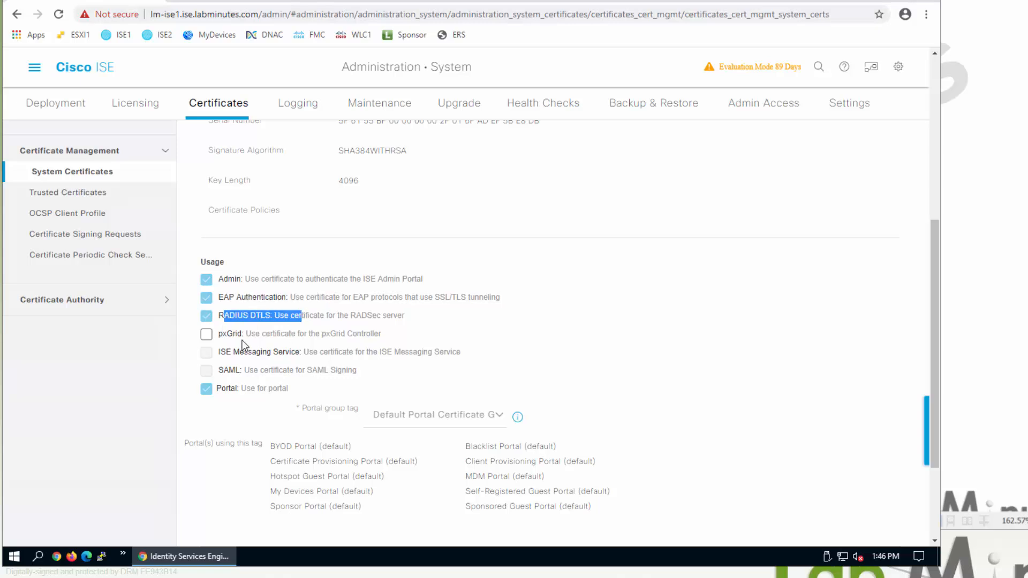
pyautogui.moveTo(220, 335); pyautogui.dragTo(232, 353)
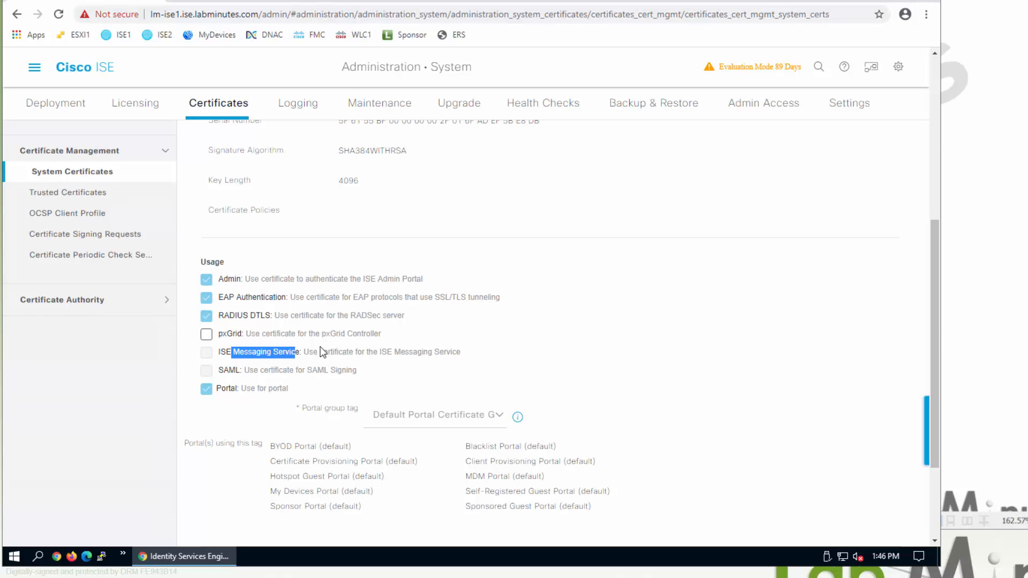
pyautogui.doubleClick(231, 370)
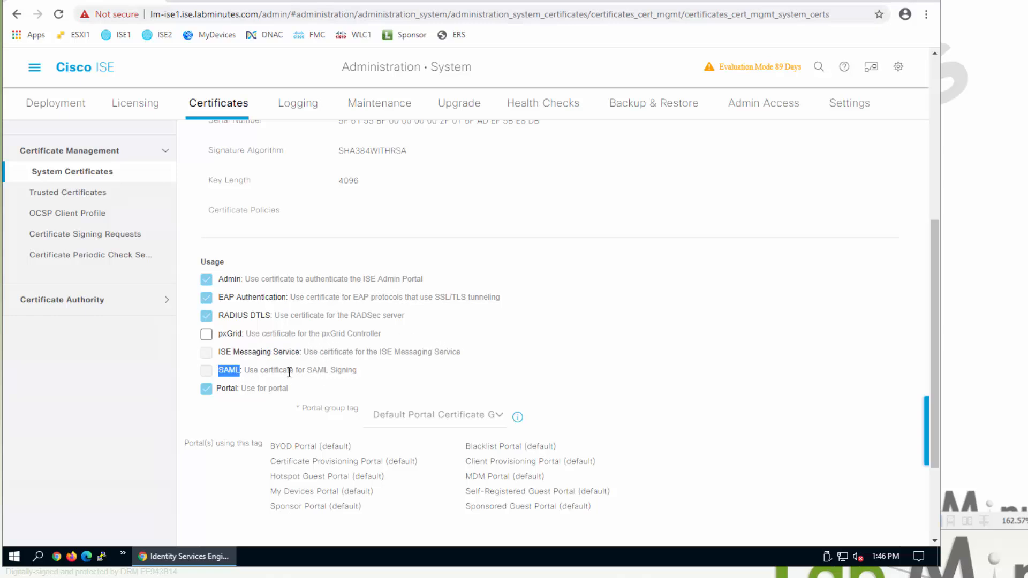
pyautogui.click(212, 392)
pyautogui.doubleClick(212, 392)
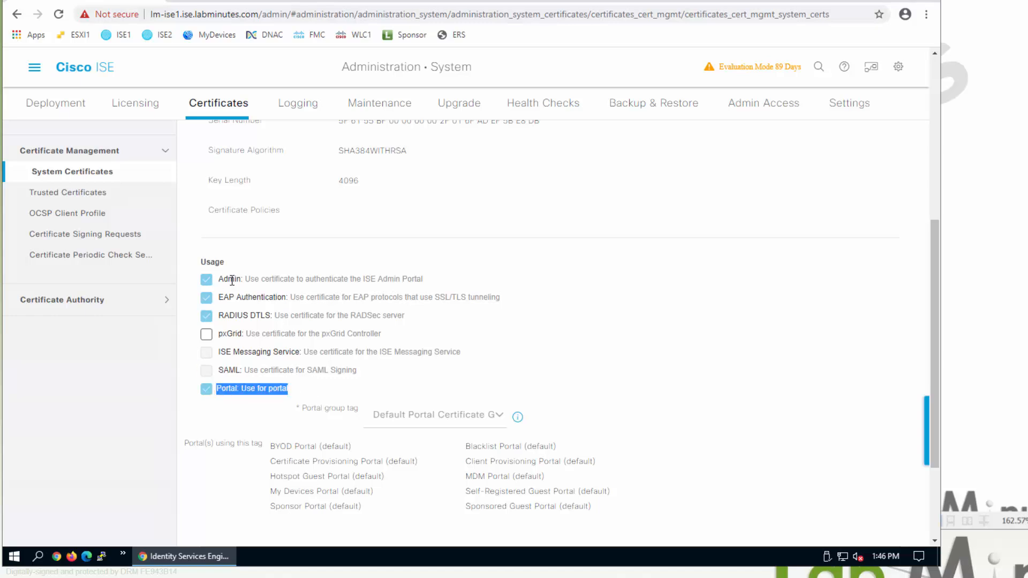
pyautogui.scroll(-2, 286, 311)
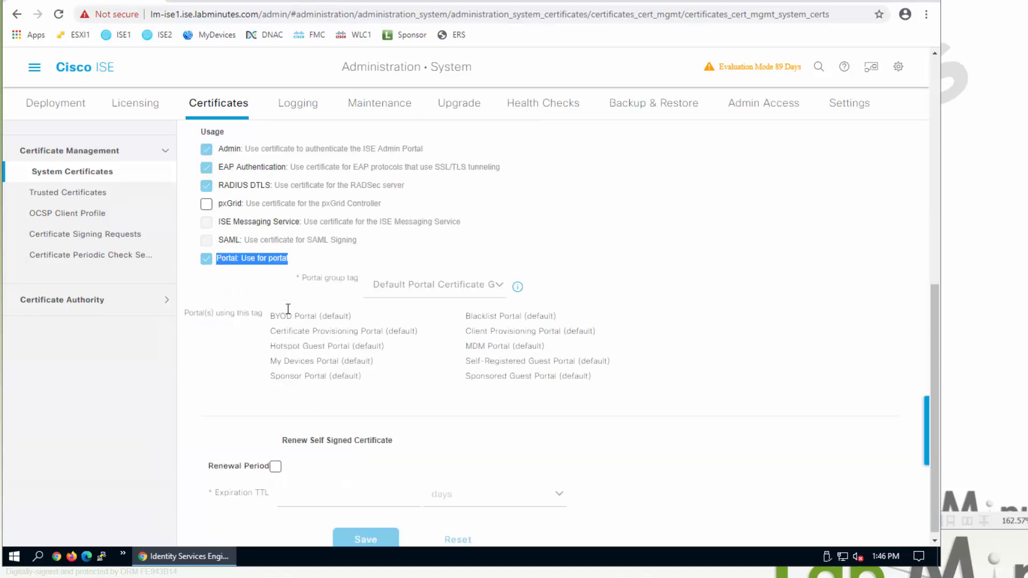
pyautogui.scroll(1, 295, 278)
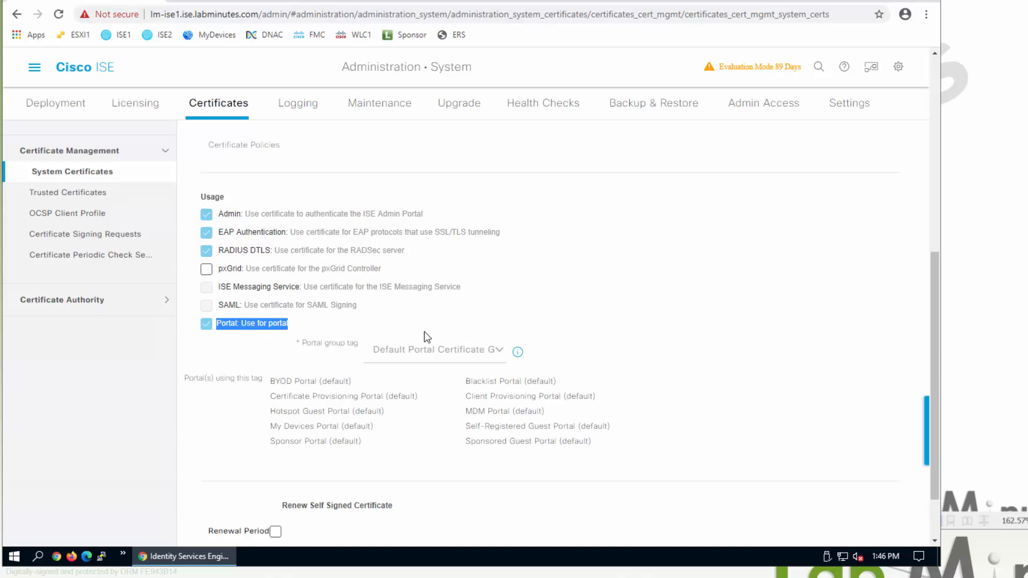
pyautogui.scroll(-1, 416, 329)
pyautogui.scroll(-1, 458, 366)
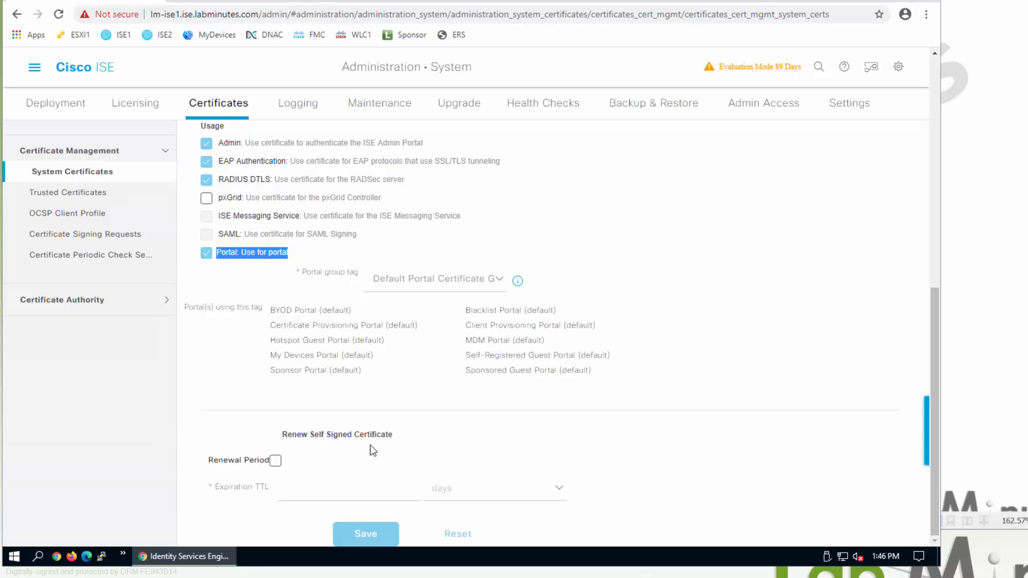
pyautogui.scroll(8, 742, 321)
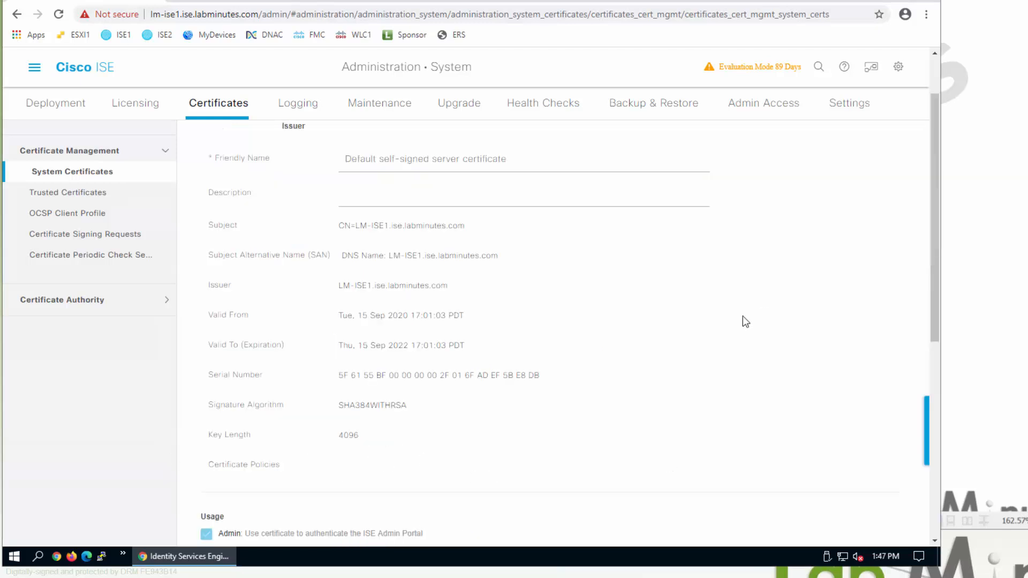
# - Return unsaved to the System Certificates list, then go to Trusted Certificates
pyautogui.click(71, 171)
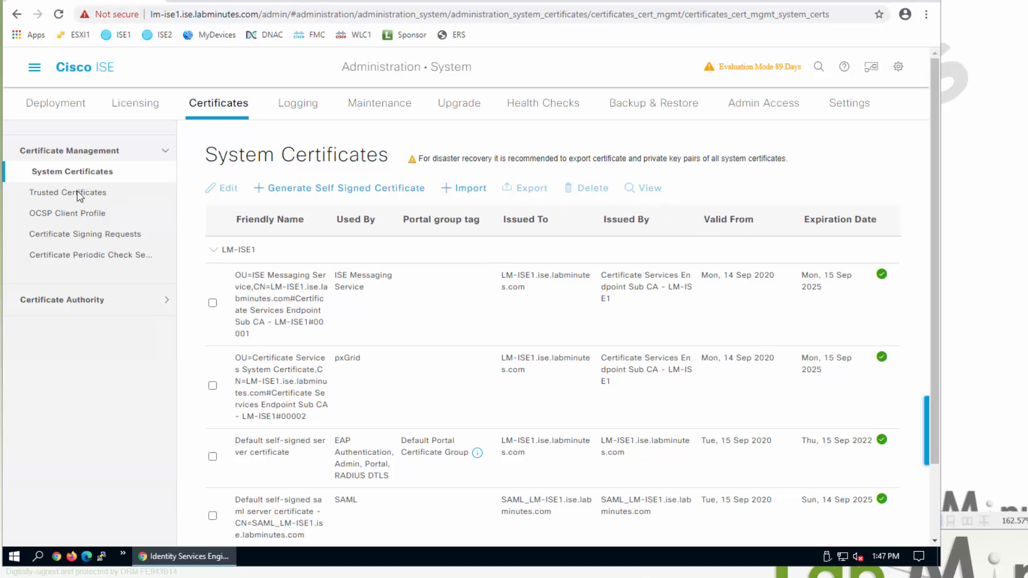
pyautogui.click(100, 196)
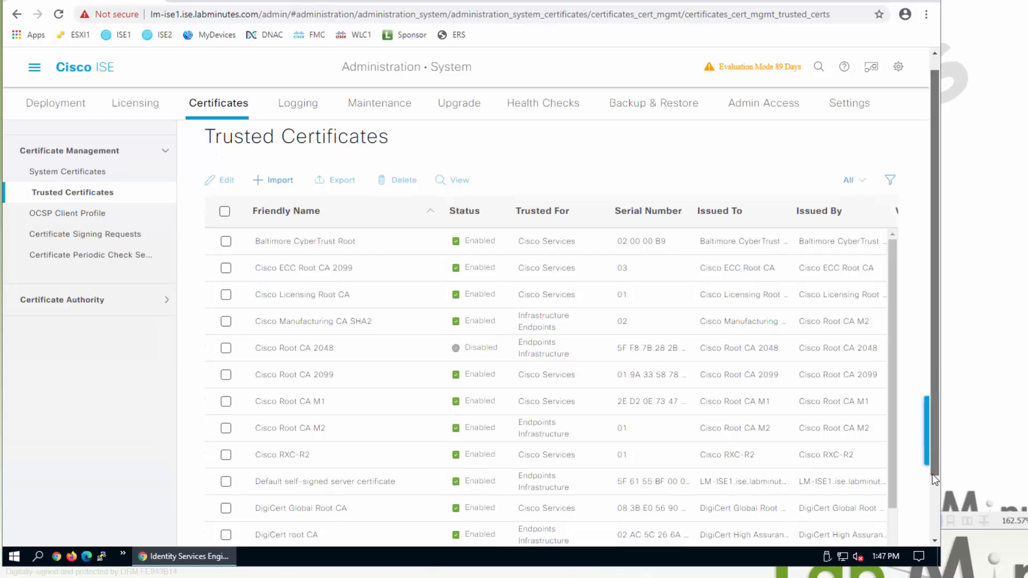
pyautogui.scroll(-1, 933, 470)
pyautogui.scroll(-4, 411, 486)
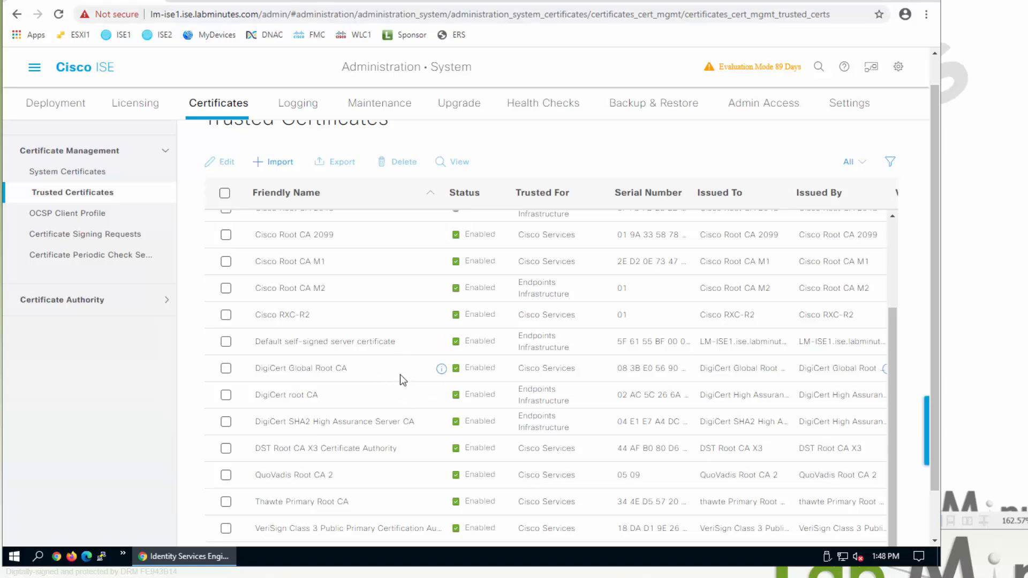
pyautogui.scroll(5, 402, 375)
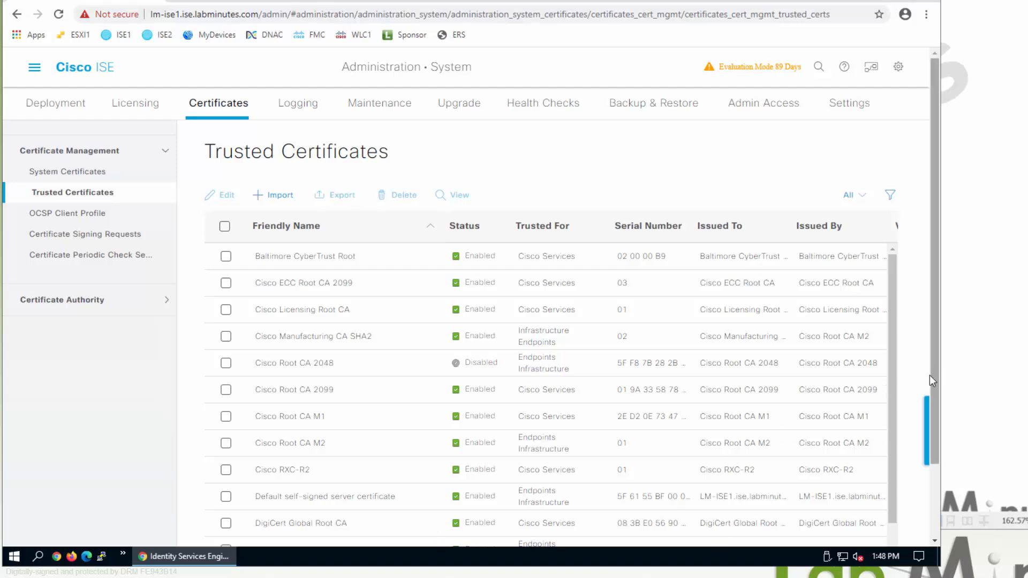
pyautogui.moveTo(936, 383); pyautogui.dragTo(932, 451)
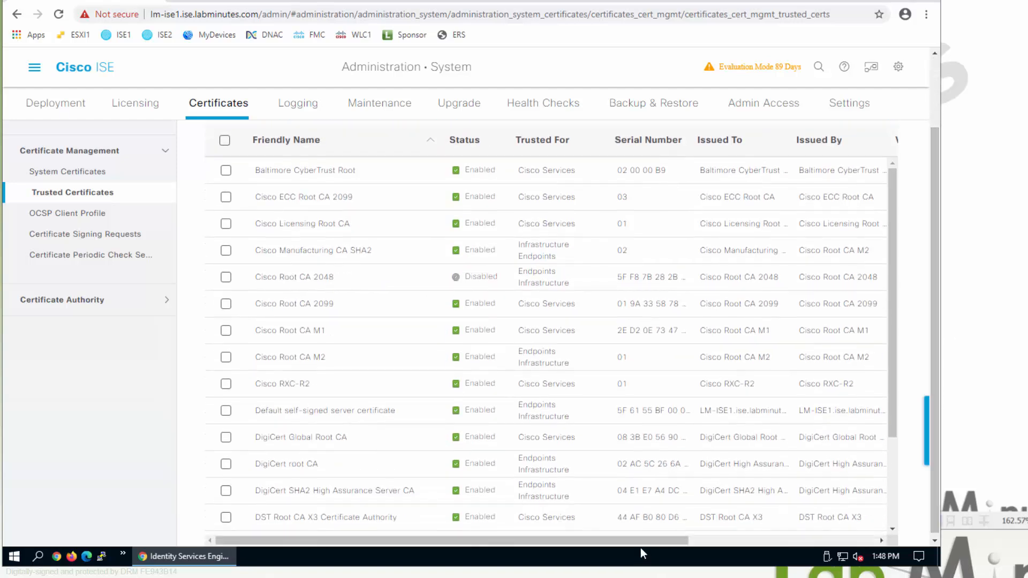
pyautogui.moveTo(677, 542); pyautogui.dragTo(819, 539)
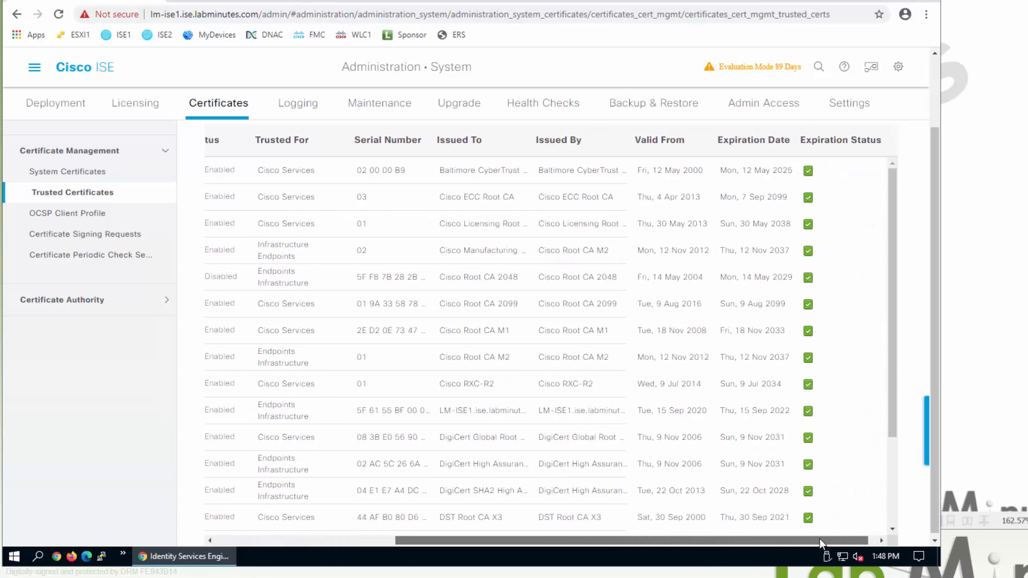
pyautogui.moveTo(889, 259); pyautogui.dragTo(885, 438)
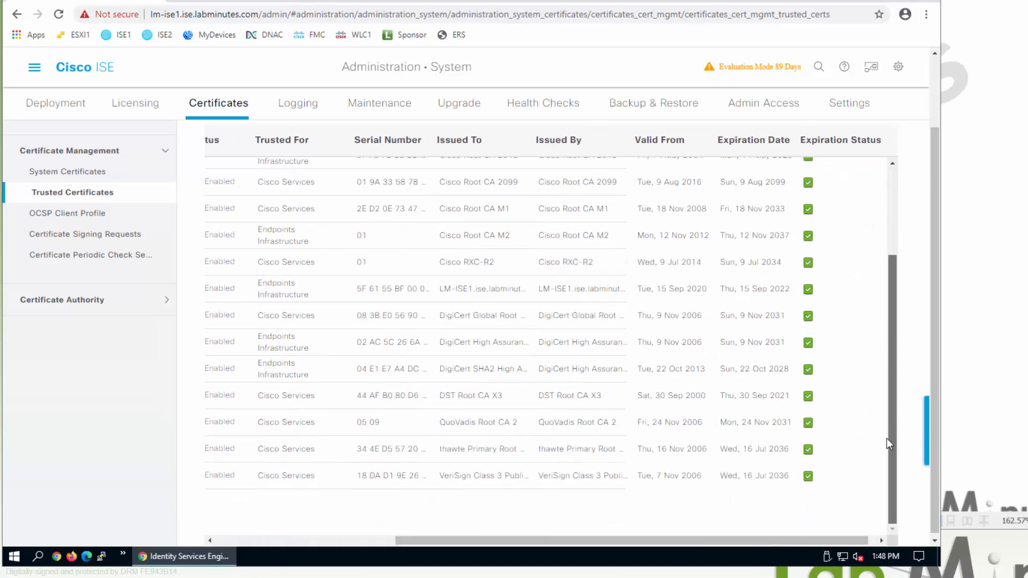
pyautogui.moveTo(885, 336); pyautogui.dragTo(891, 247)
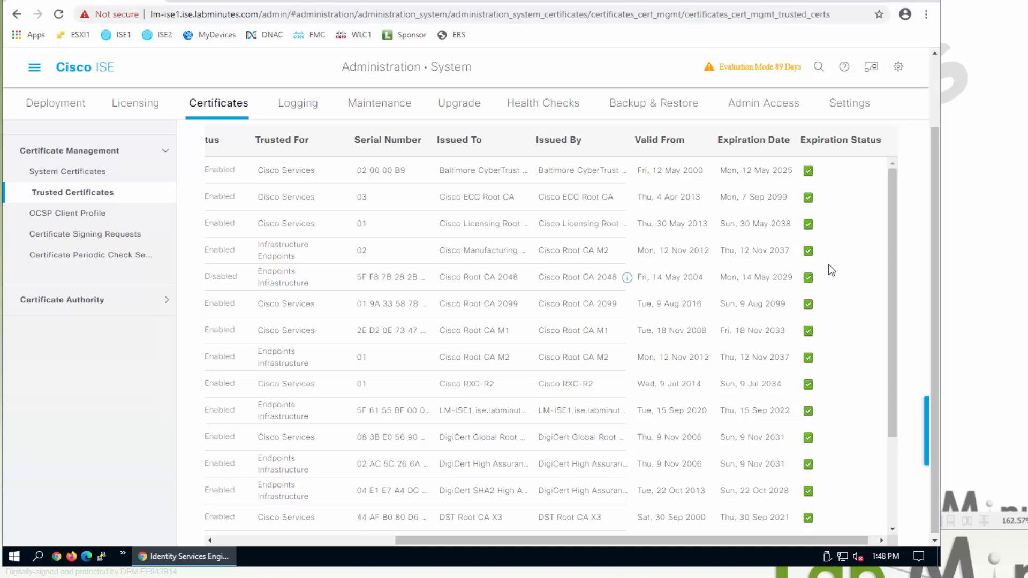
pyautogui.moveTo(845, 539); pyautogui.dragTo(625, 527)
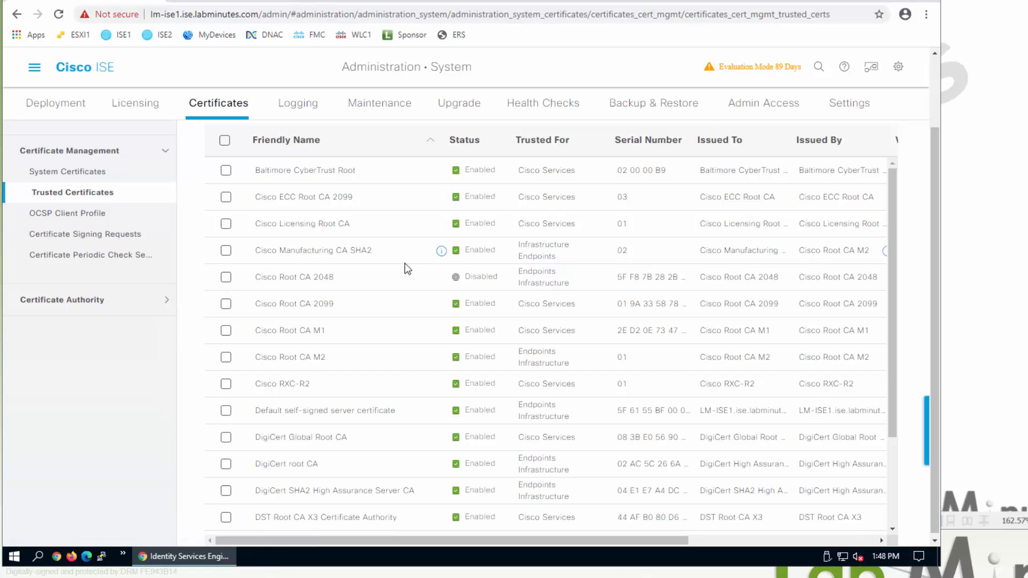
pyautogui.scroll(2, 404, 265)
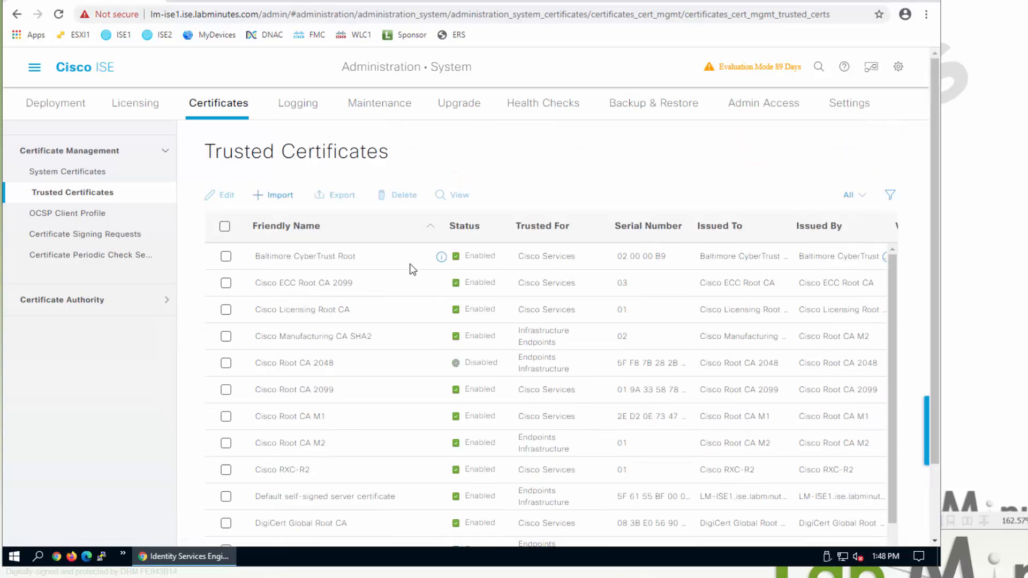
# - Start a new OCSP client profile, then discard it for the Certificate Signing Requests page
pyautogui.click(130, 221)
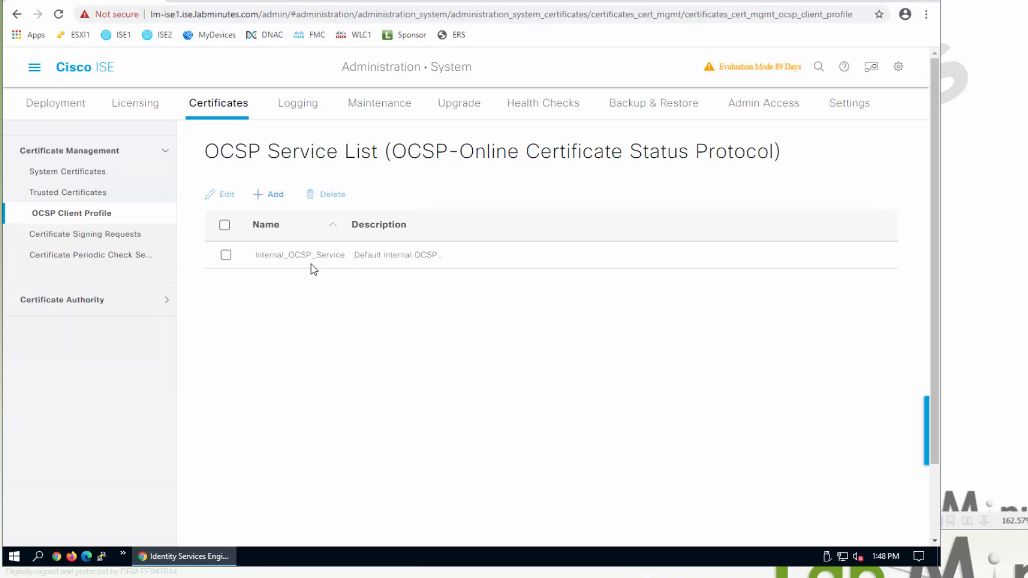
pyautogui.click(270, 194)
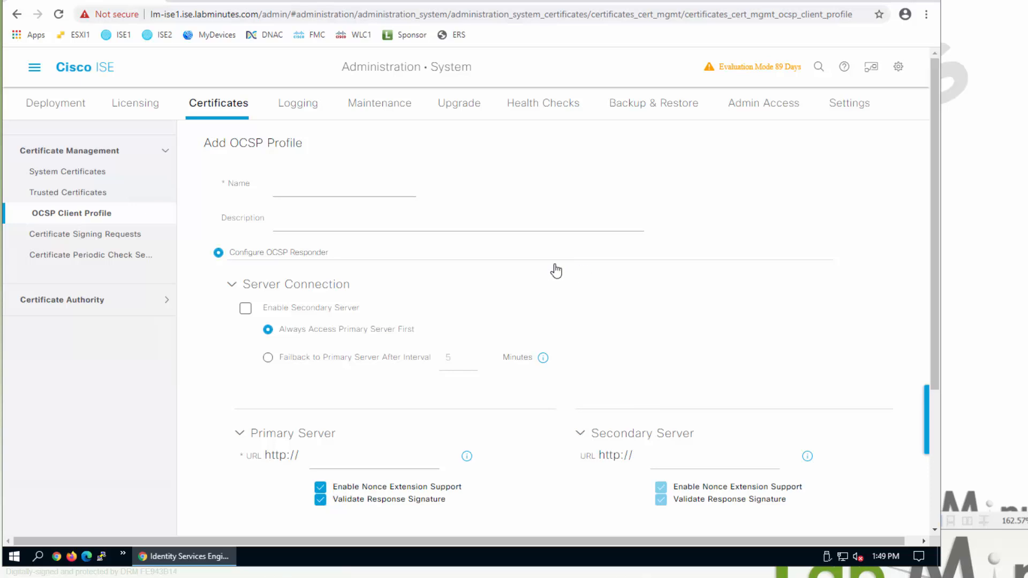
pyautogui.scroll(-1, 557, 267)
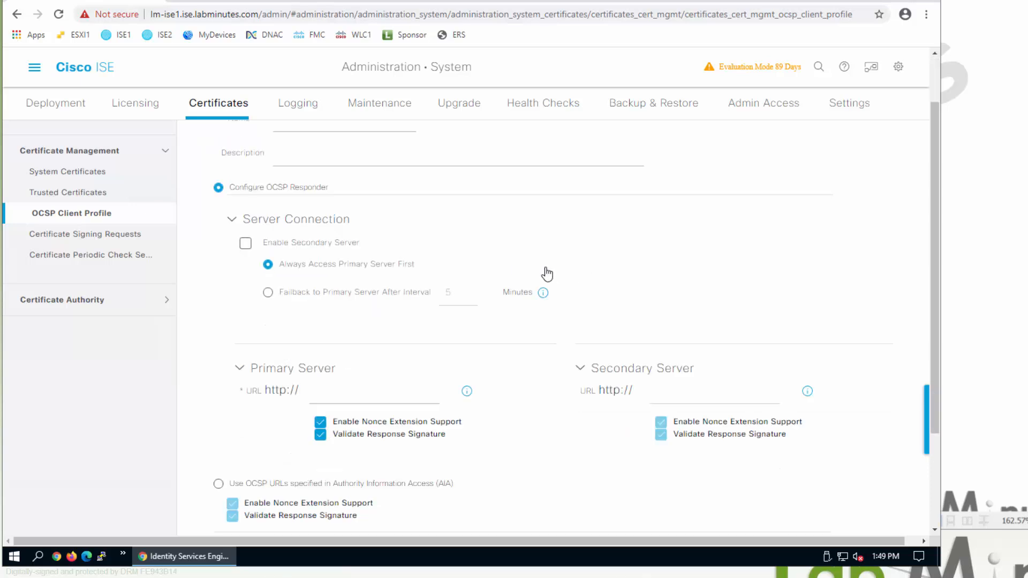
pyautogui.scroll(-1, 385, 399)
pyautogui.click(376, 262)
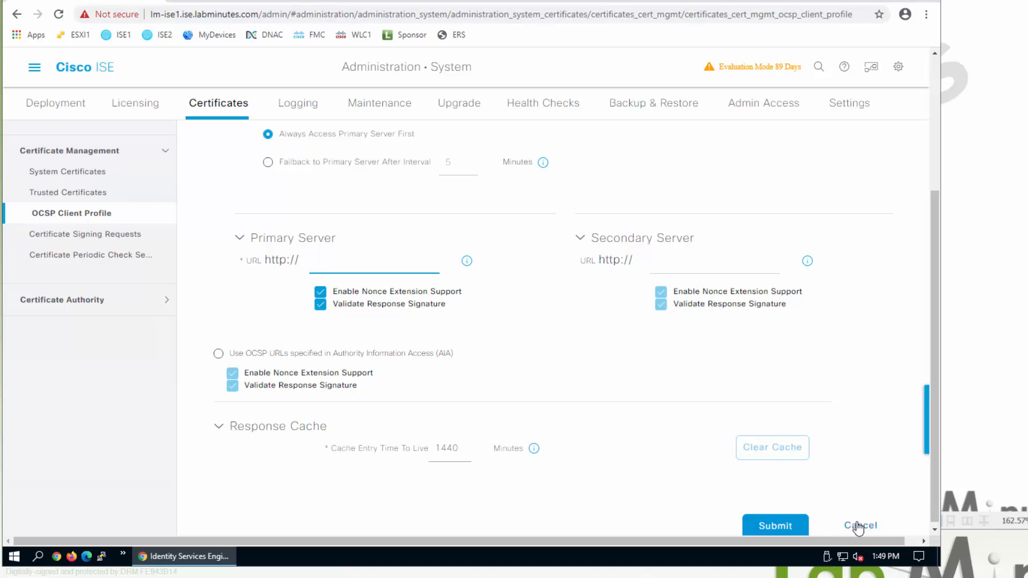
pyautogui.click(133, 240)
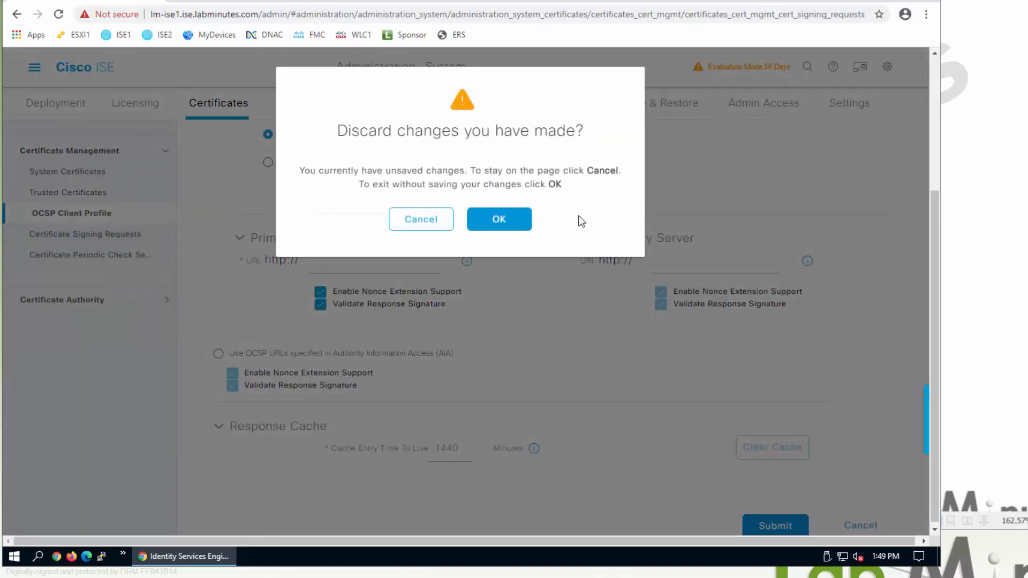
pyautogui.click(523, 220)
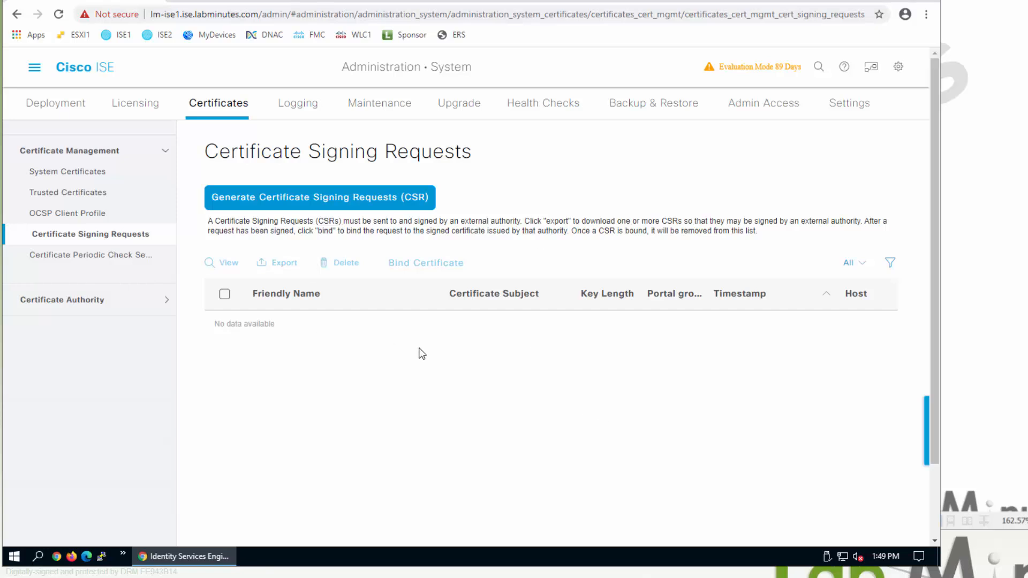
# - Show Certificate Periodic Check Settings (first check 00:00, every 24 hours)
pyautogui.click(126, 257)
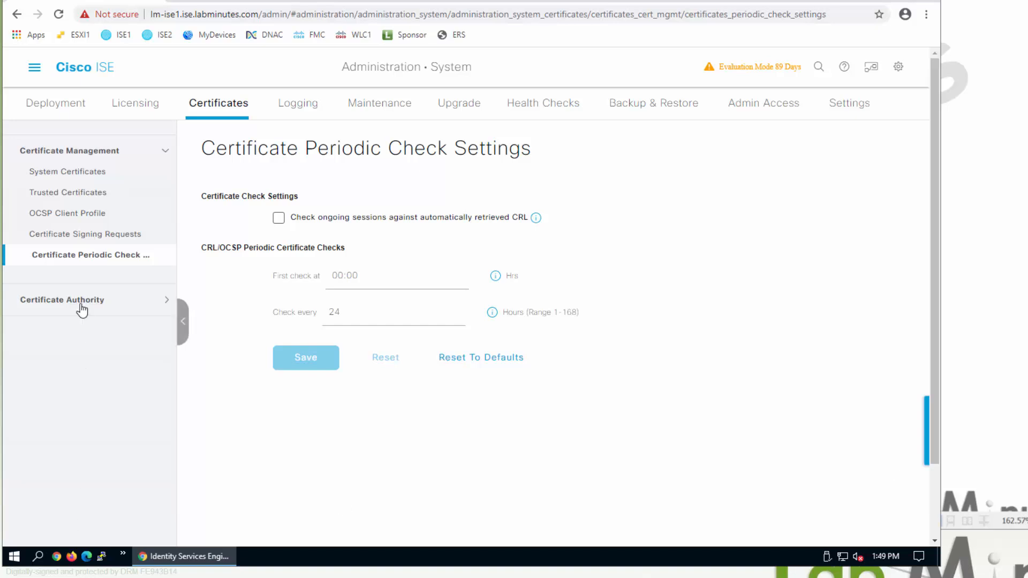
# - Expand the Certificate Authority section, then bring the lab network diagram forward in Foxit Reader
pyautogui.click(101, 301)
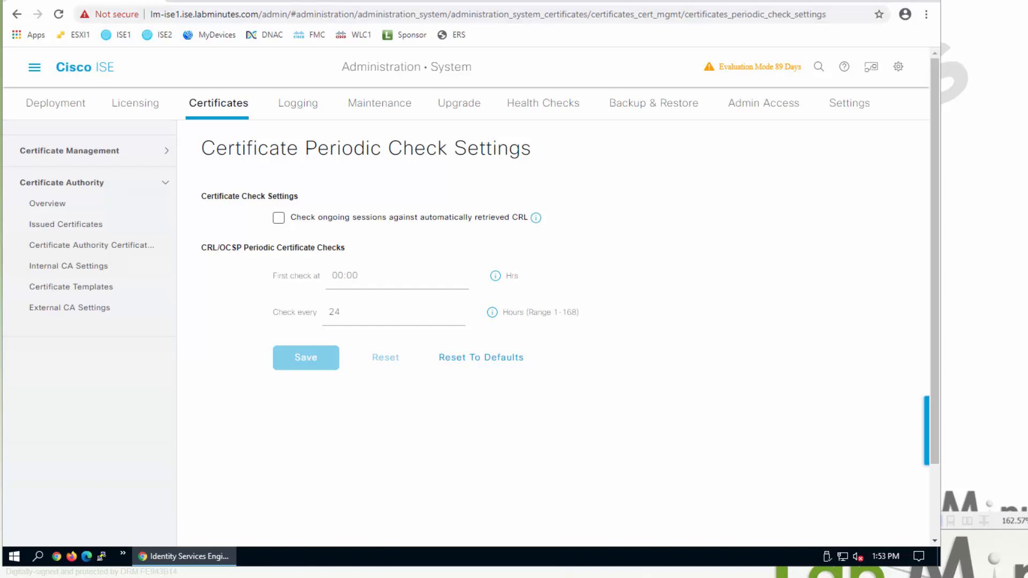
pyautogui.hotkey('alt', 'Tab')
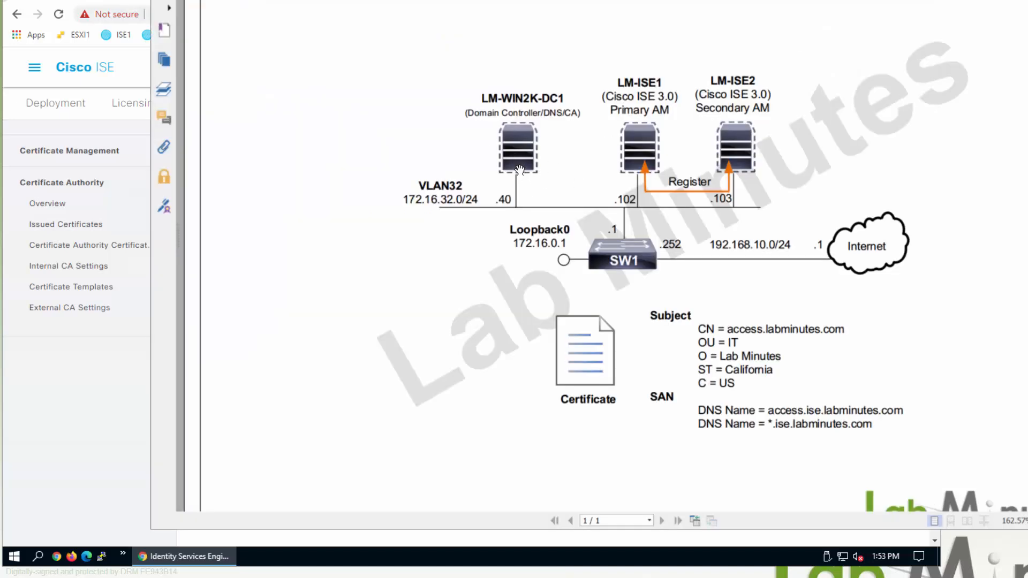
# - Bring the browser back to the front and open a new blank tab
pyautogui.click(113, 452)
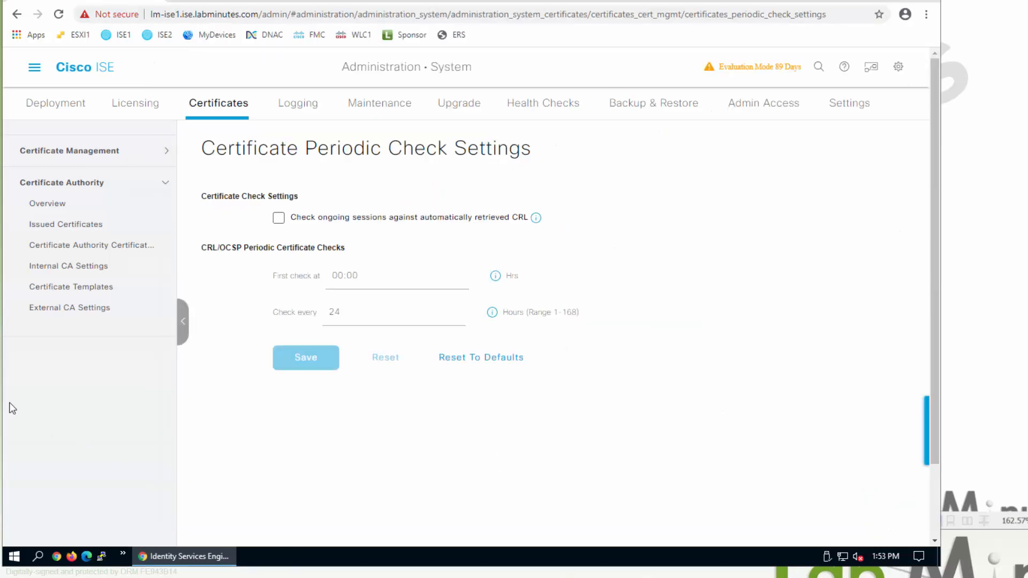
pyautogui.click(336, 3)
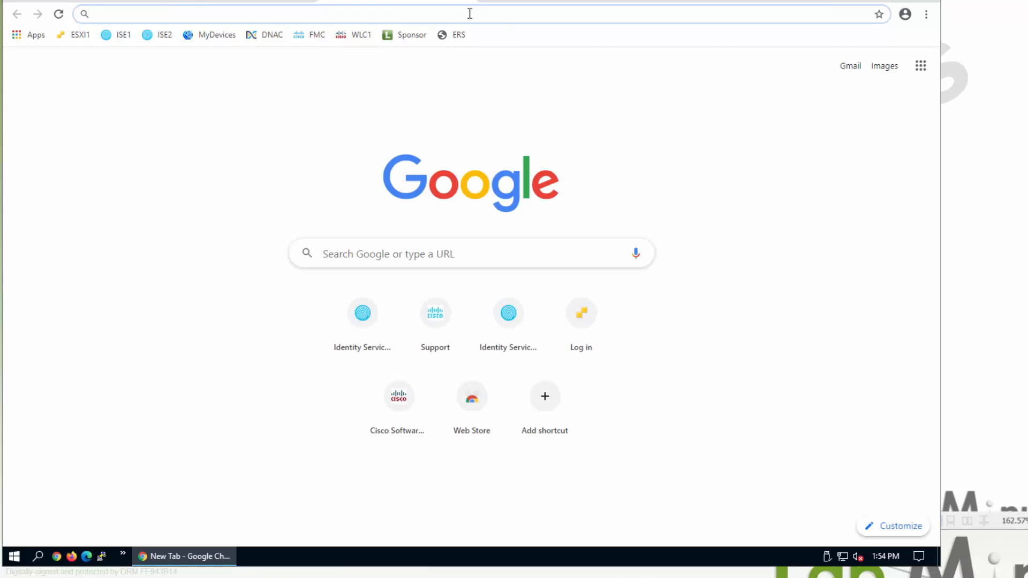
# - Load localhost/certsrv and request the CA certificate download in Base 64 encoding
pyautogui.write('localhost')
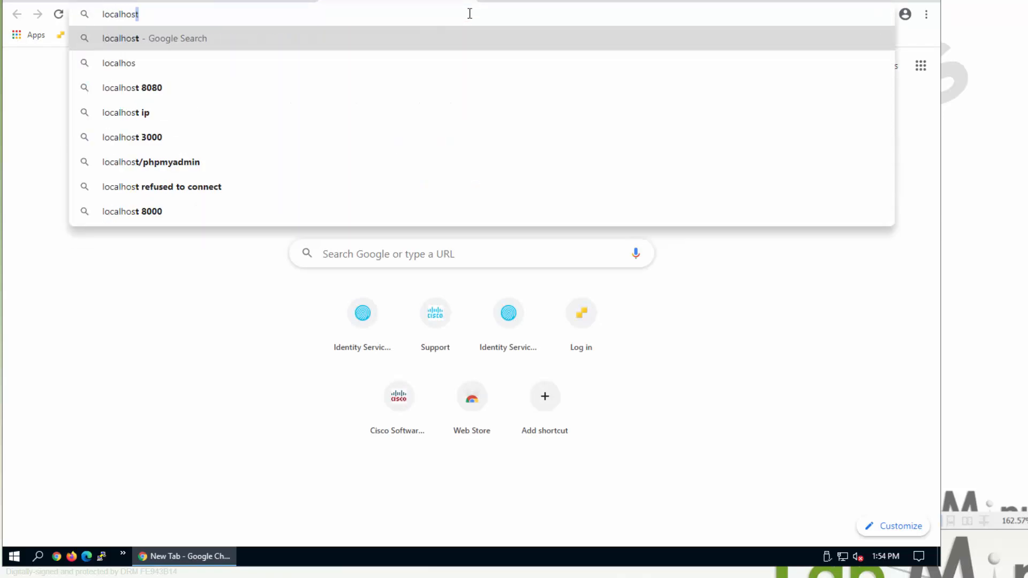
pyautogui.write('/')
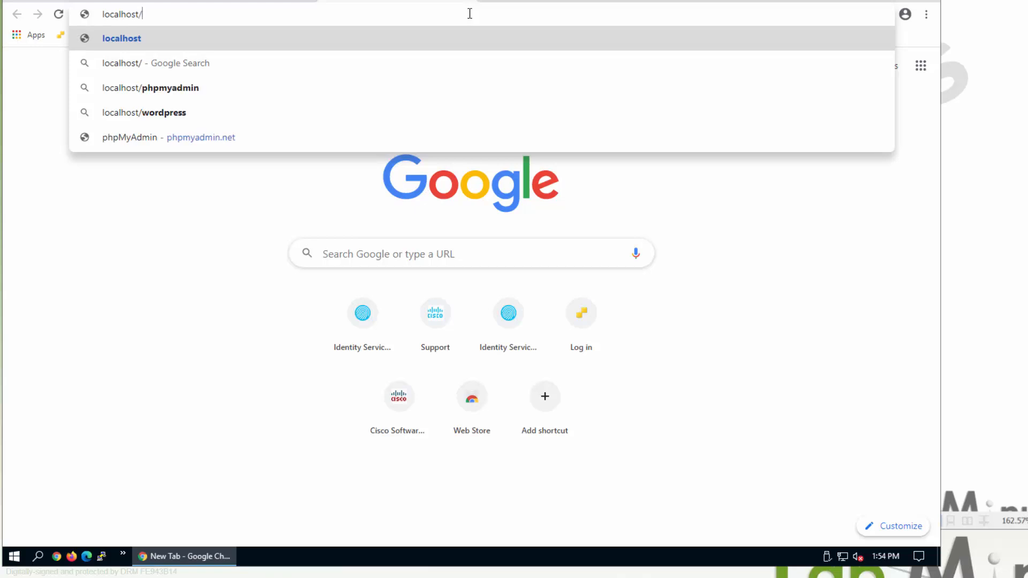
pyautogui.write('certsrv')
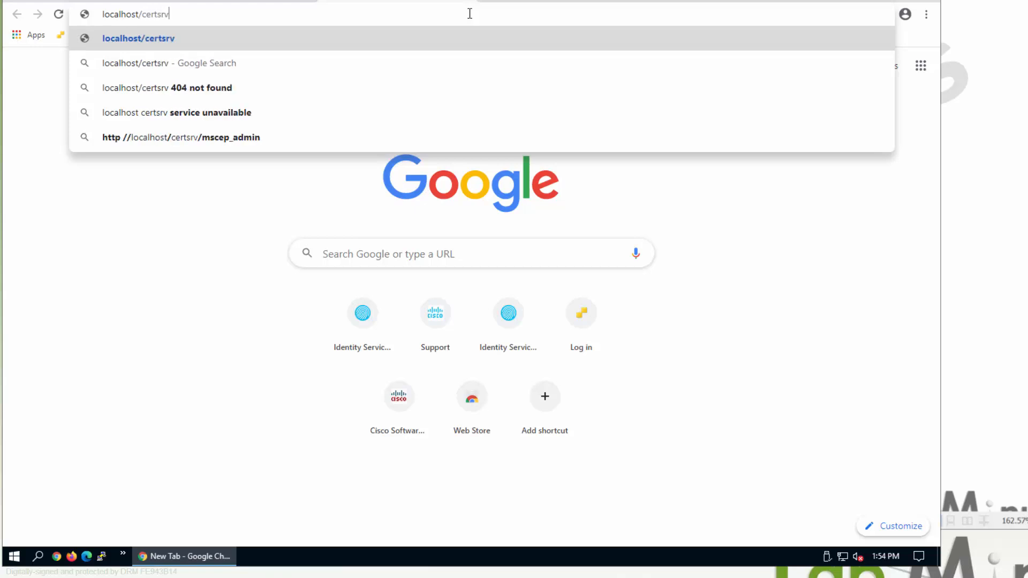
pyautogui.press('Return')
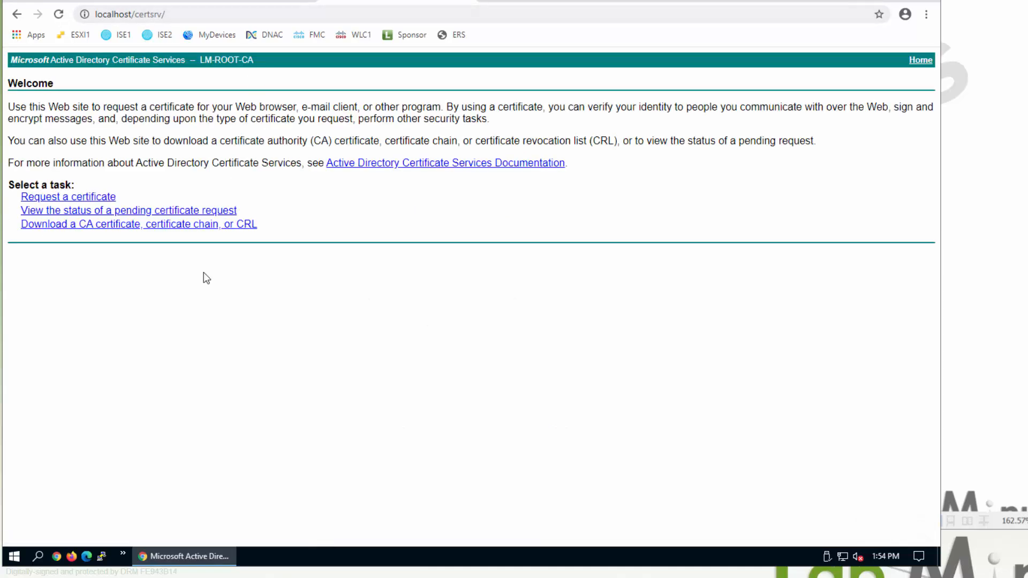
pyautogui.click(167, 227)
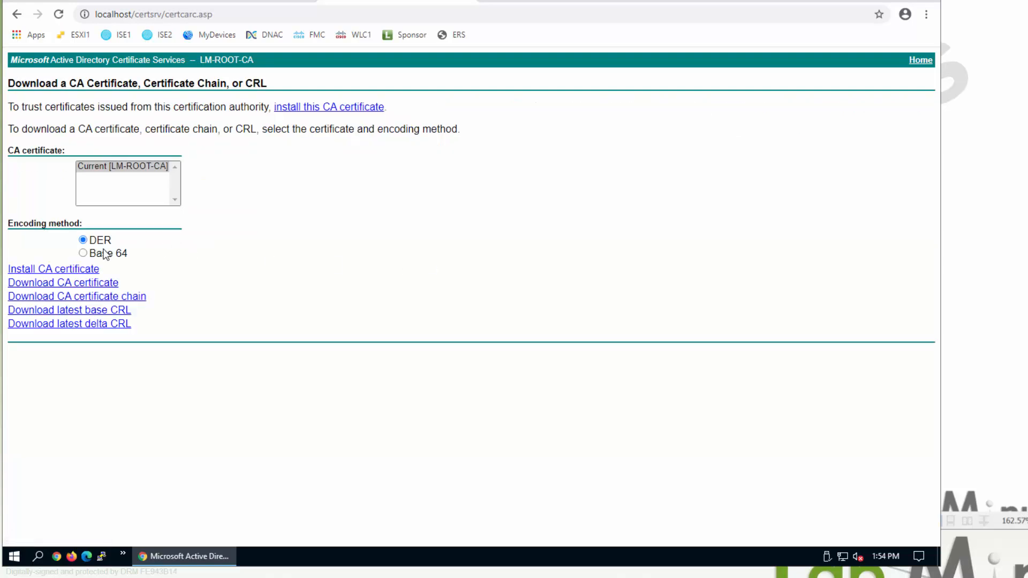
pyautogui.click(118, 255)
# - Save the LM-ROOT-CA certificate as root.cer, check its details, and return to ISE
pyautogui.moveTo(215, 4); pyautogui.dragTo(451, 61)
pyautogui.moveTo(348, 281); pyautogui.dragTo(286, 270)
pyautogui.press('Delete')
pyautogui.press('Delete')
pyautogui.write('root.cer')
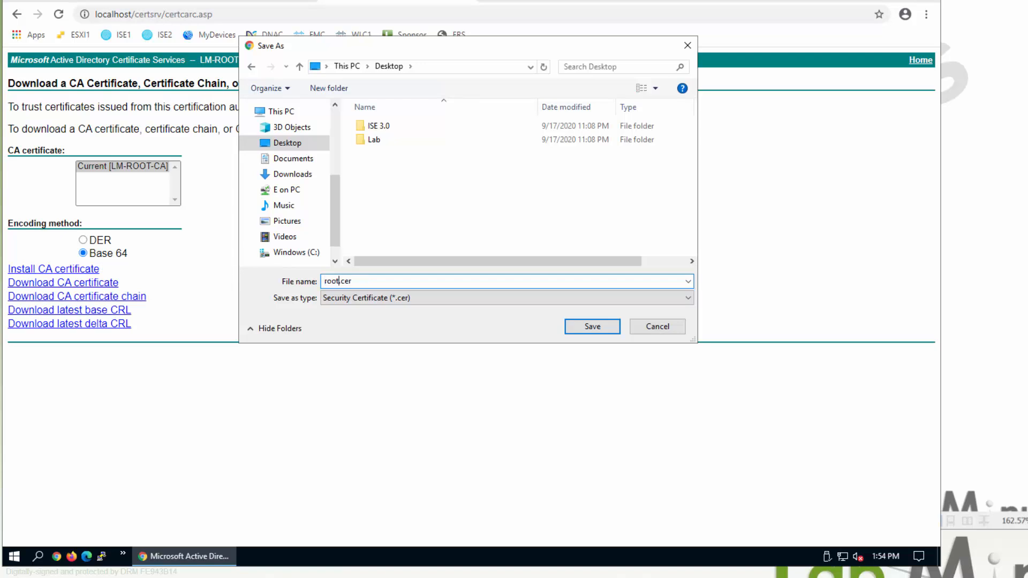
pyautogui.click(589, 328)
pyautogui.click(60, 528)
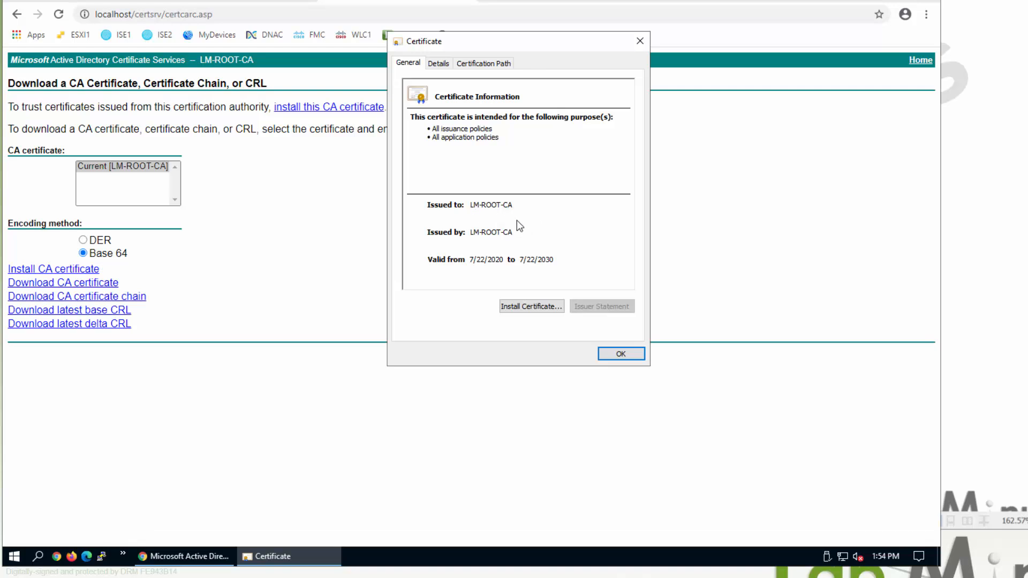
pyautogui.click(623, 352)
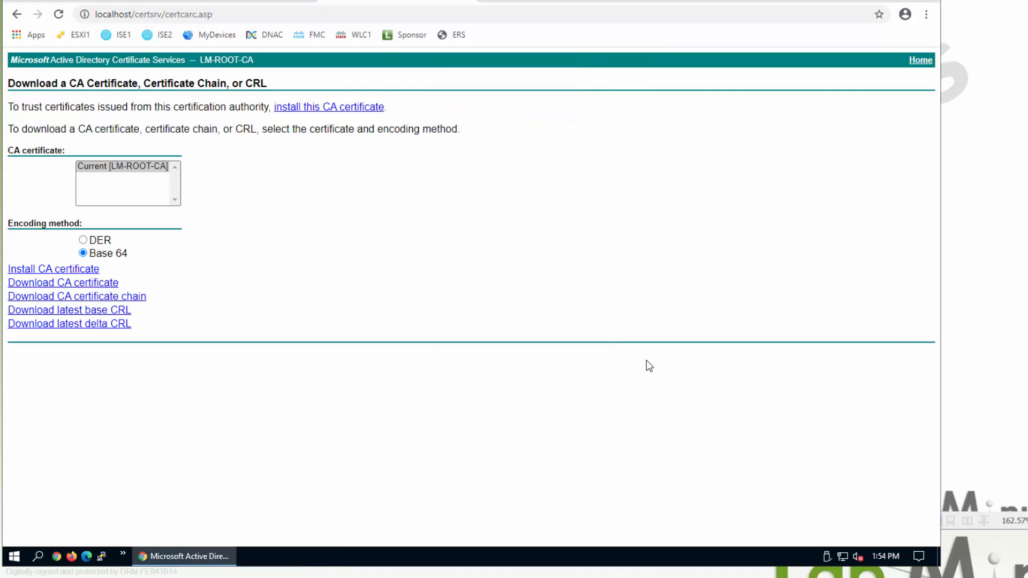
pyautogui.click(92, 1)
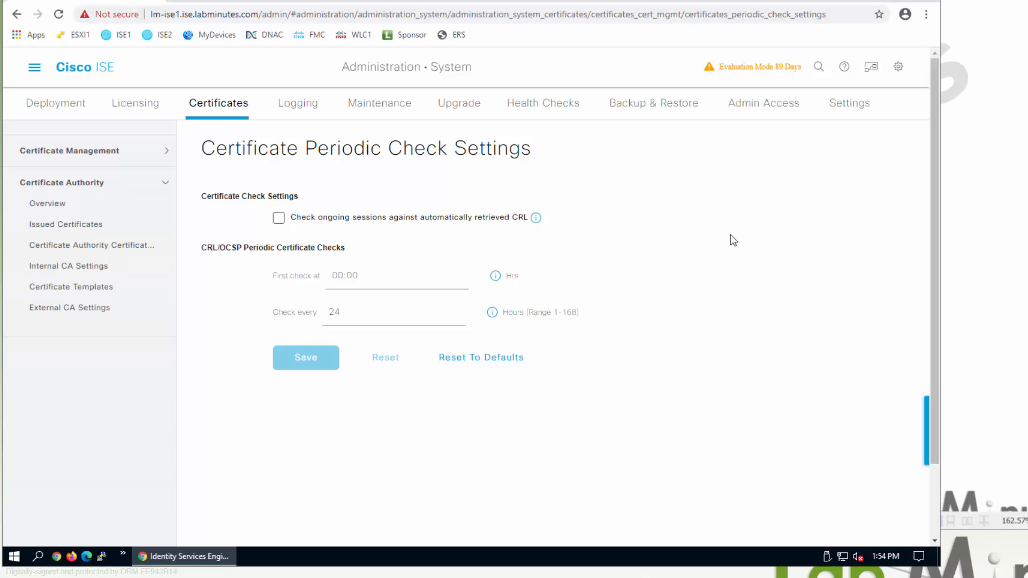
# - Import root.cer from the Desktop as a trusted certificate named LM-ROOT-CA
pyautogui.click(84, 162)
pyautogui.click(86, 194)
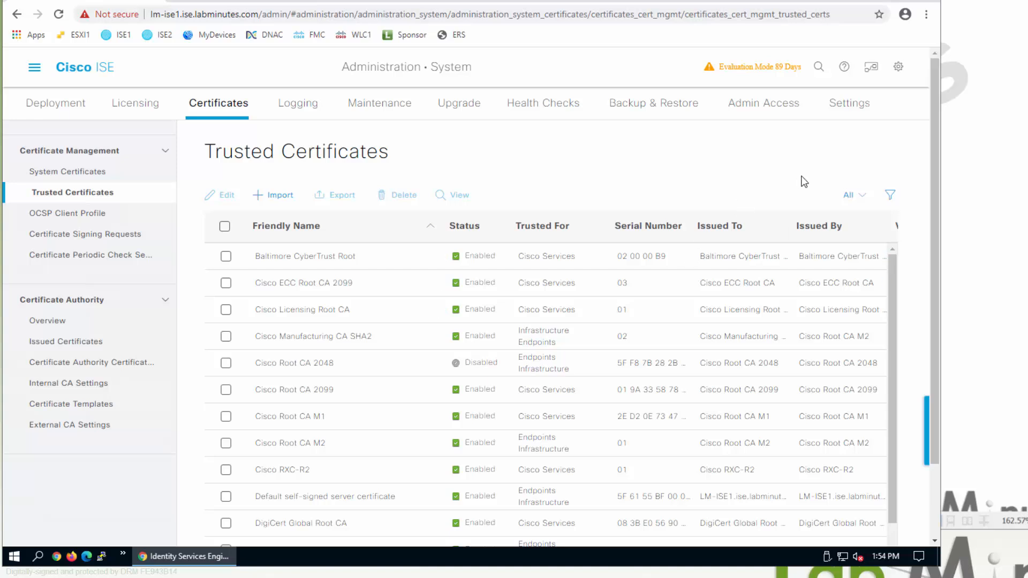
pyautogui.click(276, 196)
pyautogui.click(419, 181)
pyautogui.click(288, 159)
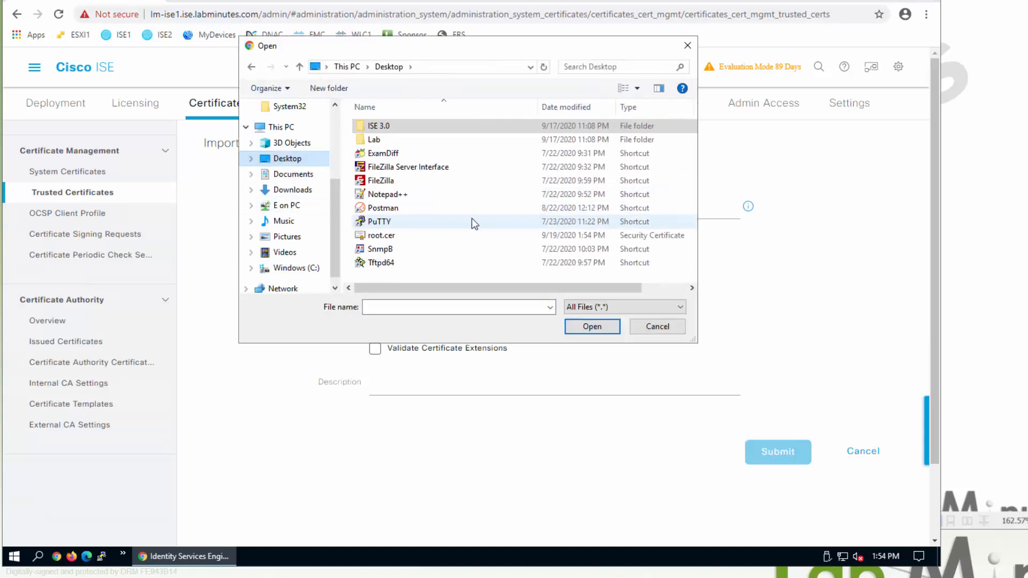
pyautogui.doubleClick(392, 236)
pyautogui.click(512, 215)
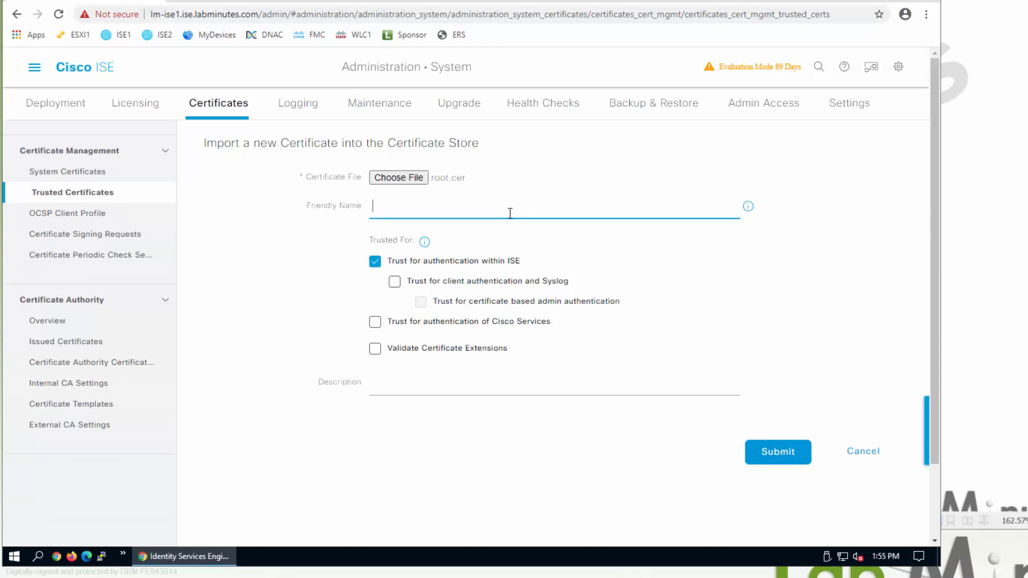
pyautogui.write('LM-ROOT-CA')
# - Trust it for client/Syslog, admin and Cisco Services authentication, and submit
pyautogui.click(395, 282)
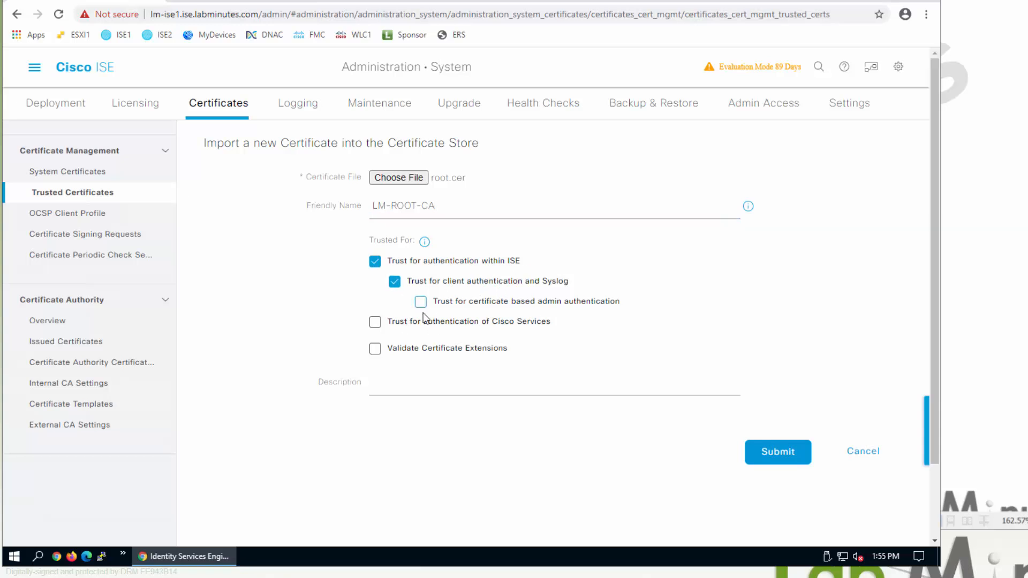
pyautogui.click(421, 303)
pyautogui.click(375, 322)
pyautogui.click(771, 452)
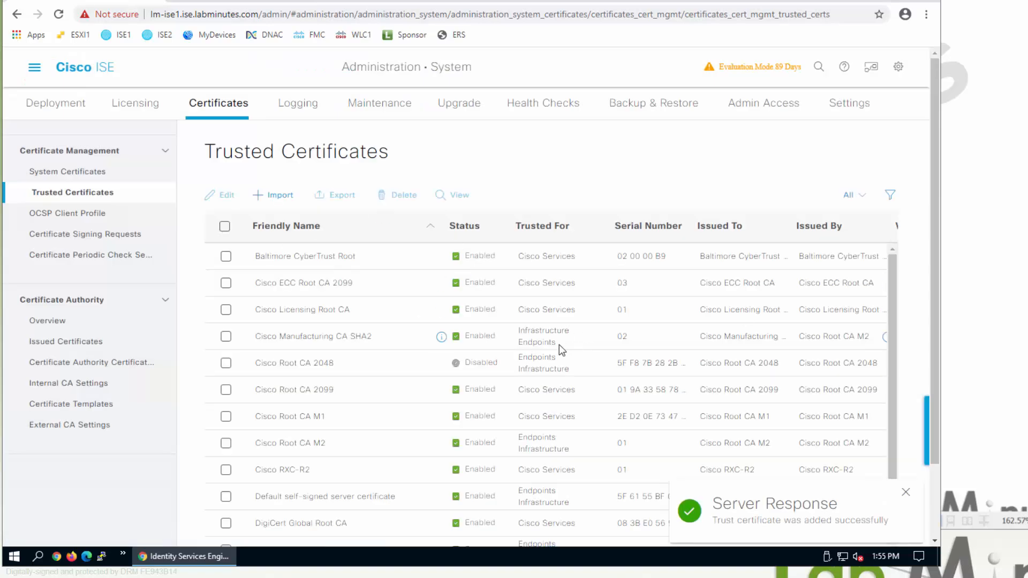
pyautogui.scroll(-3, 390, 455)
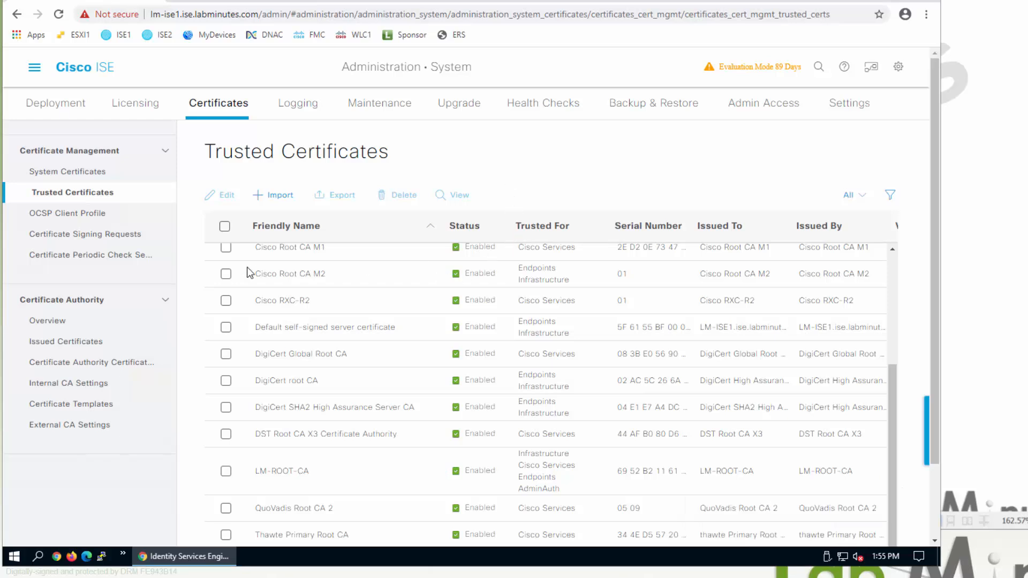
pyautogui.click(117, 235)
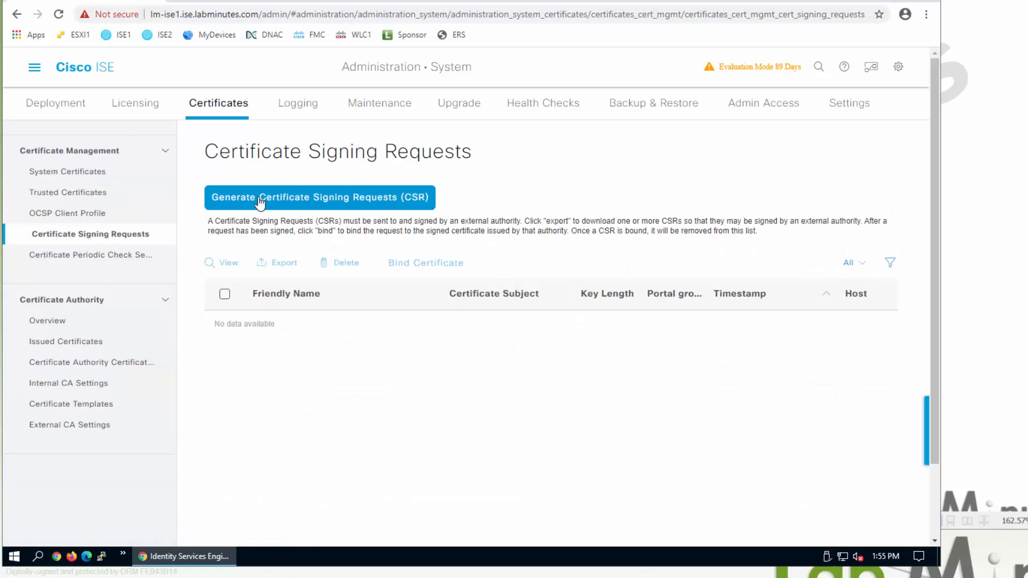
# - Begin a new Multi-Use certificate signing request with Allow Wildcard Certificates ticked
pyautogui.click(356, 202)
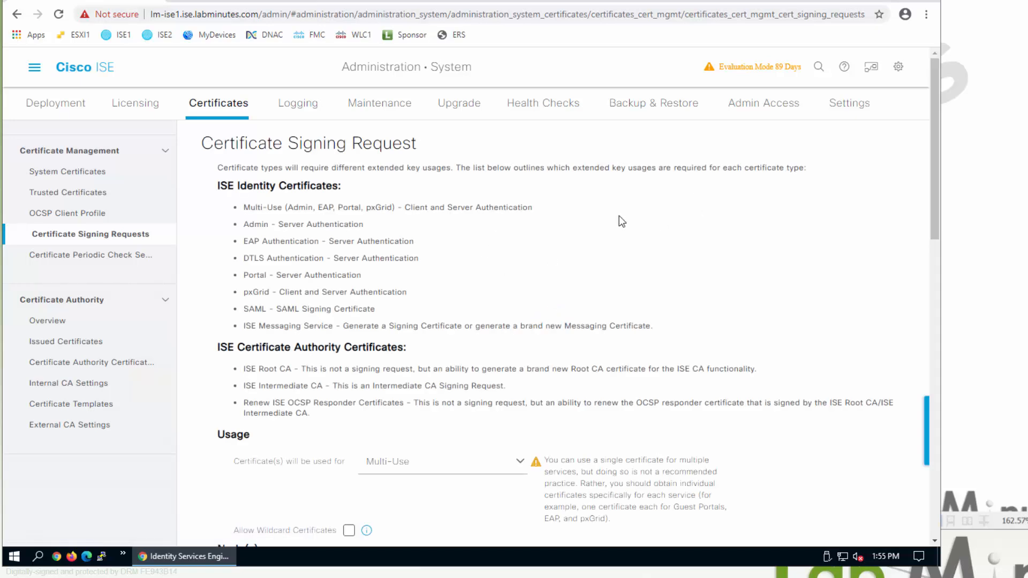
pyautogui.scroll(-3, 489, 273)
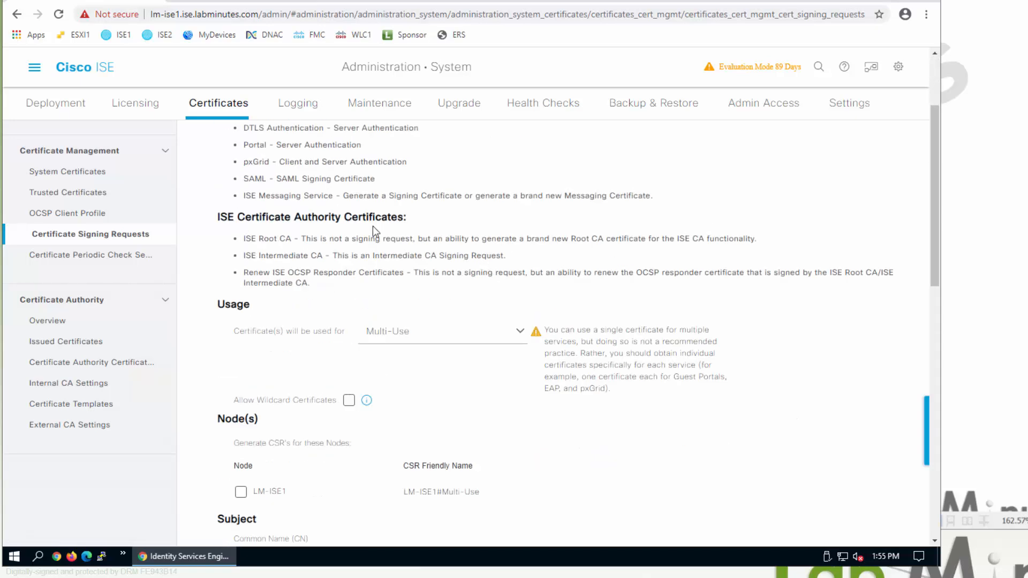
pyautogui.scroll(3, 373, 226)
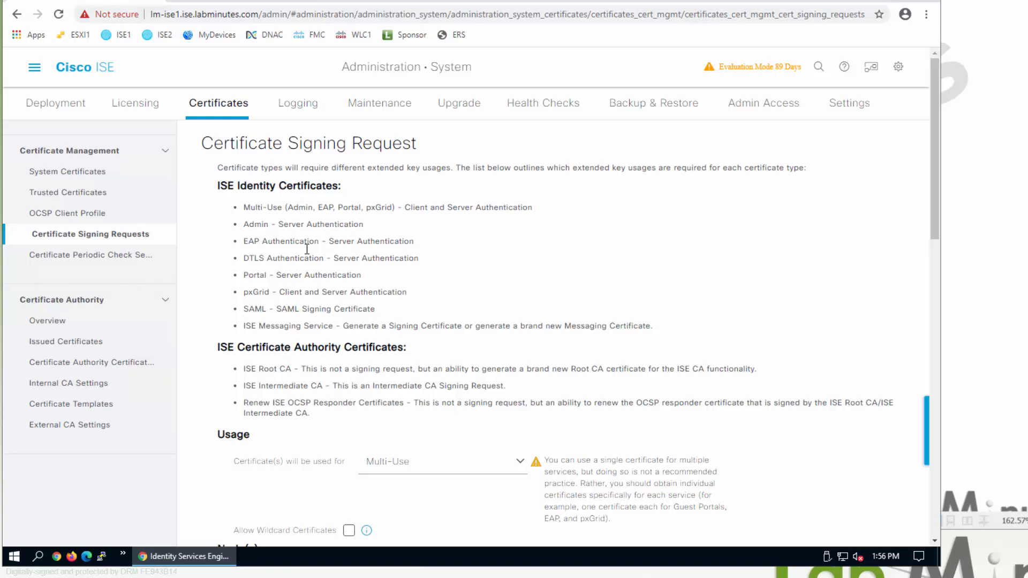
pyautogui.scroll(-3, 378, 316)
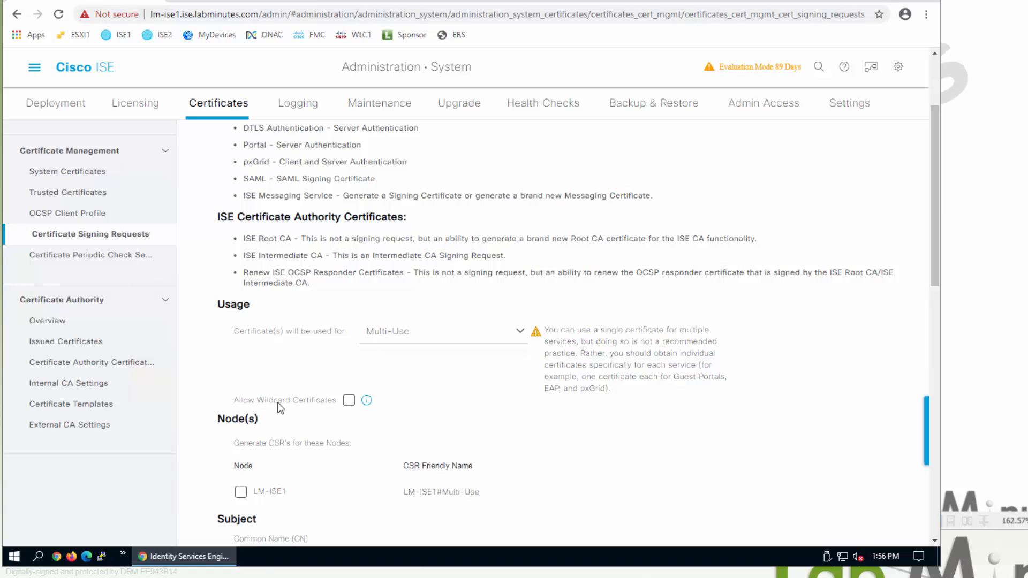
pyautogui.click(348, 400)
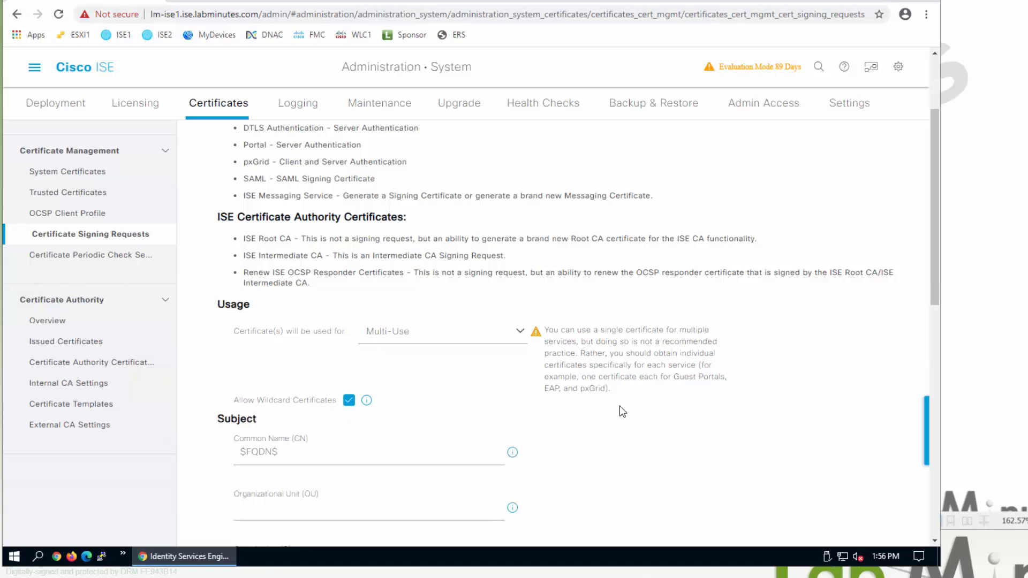
pyautogui.scroll(-3, 619, 406)
pyautogui.scroll(1, 712, 410)
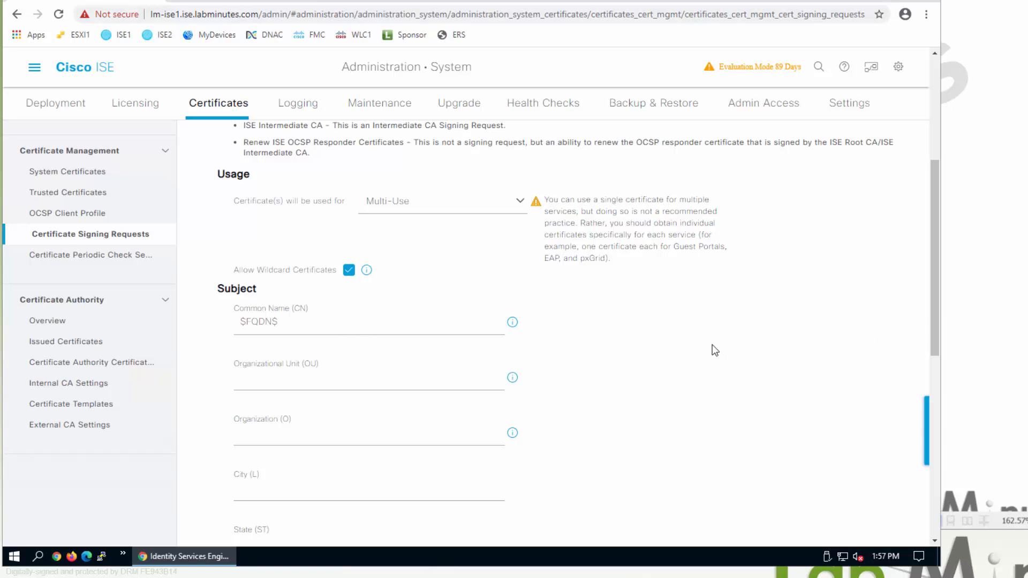
# - Replace the $FQDN$ common name with access.ise.labminutes.com and copy it
pyautogui.moveTo(294, 323); pyautogui.dragTo(171, 336)
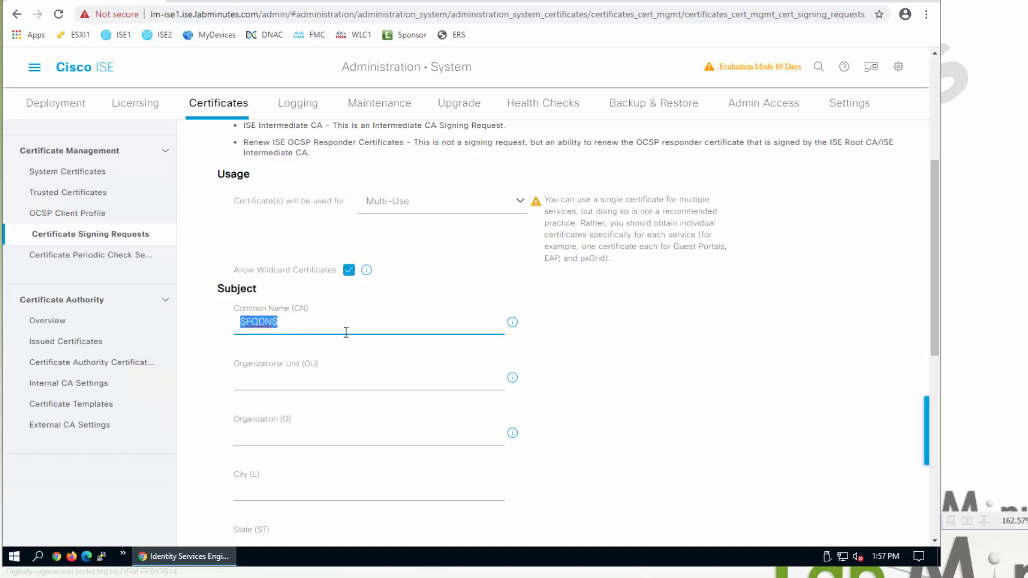
pyautogui.write('access.ise.labmin')
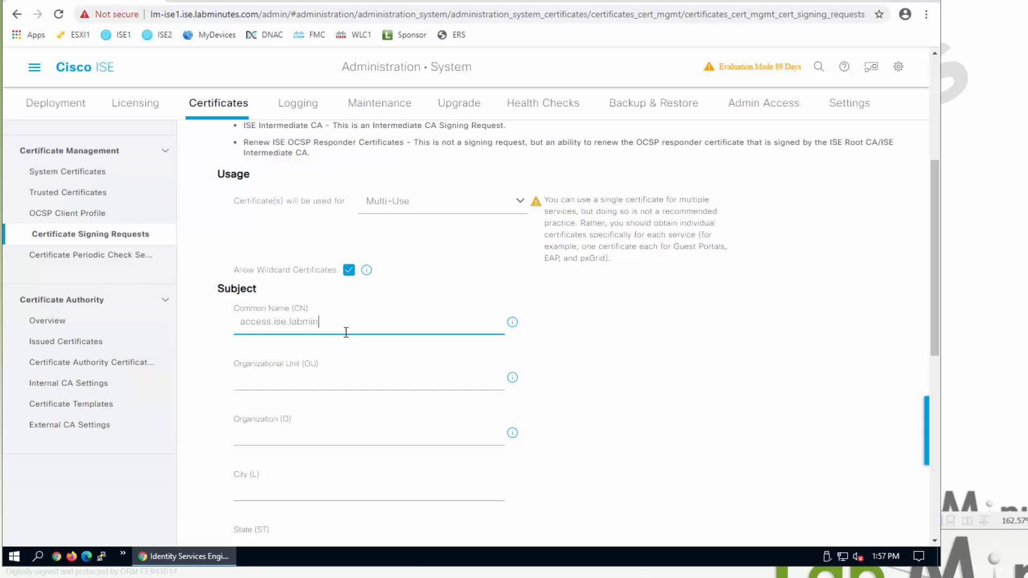
pyautogui.write('utes.com')
pyautogui.moveTo(359, 323); pyautogui.dragTo(225, 321)
pyautogui.hotkey('ctrl', 'c')
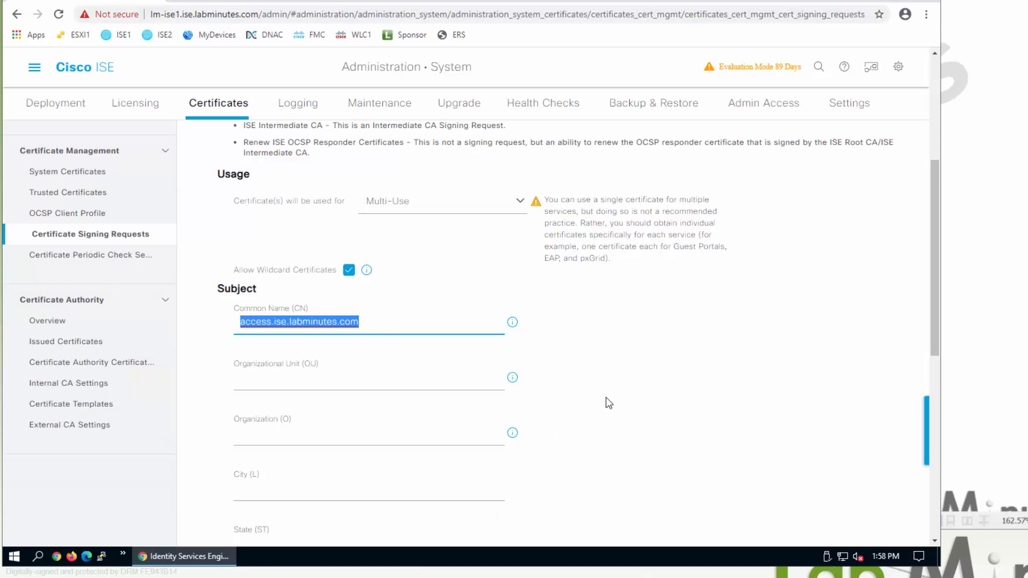
pyautogui.click(613, 448)
# - Fill the subject with OU IT, O Lab Minutes, San Jose, California, US
pyautogui.click(397, 382)
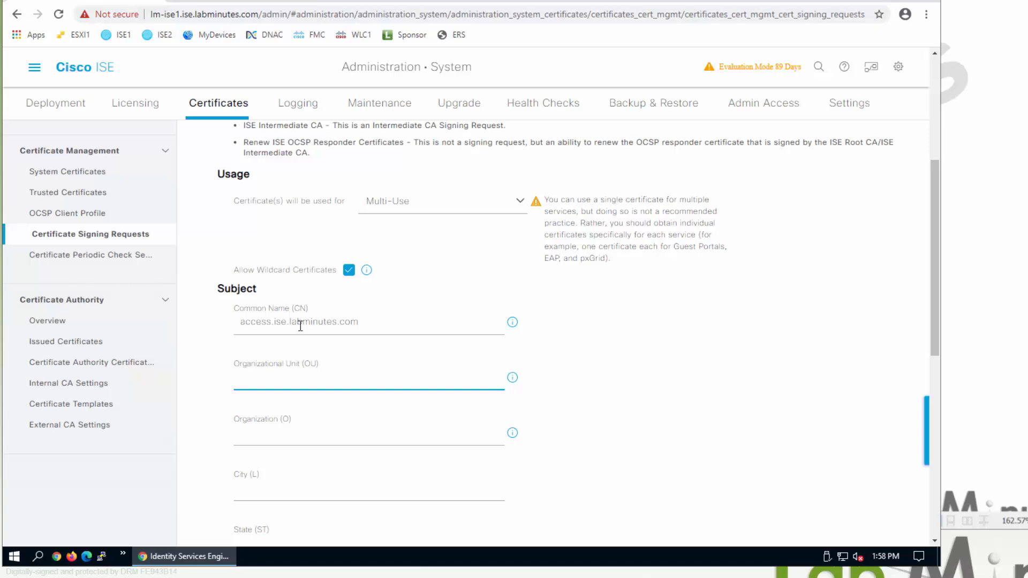
pyautogui.write('IT')
pyautogui.press('Tab')
pyautogui.write('Lab Minutes')
pyautogui.press('Tab')
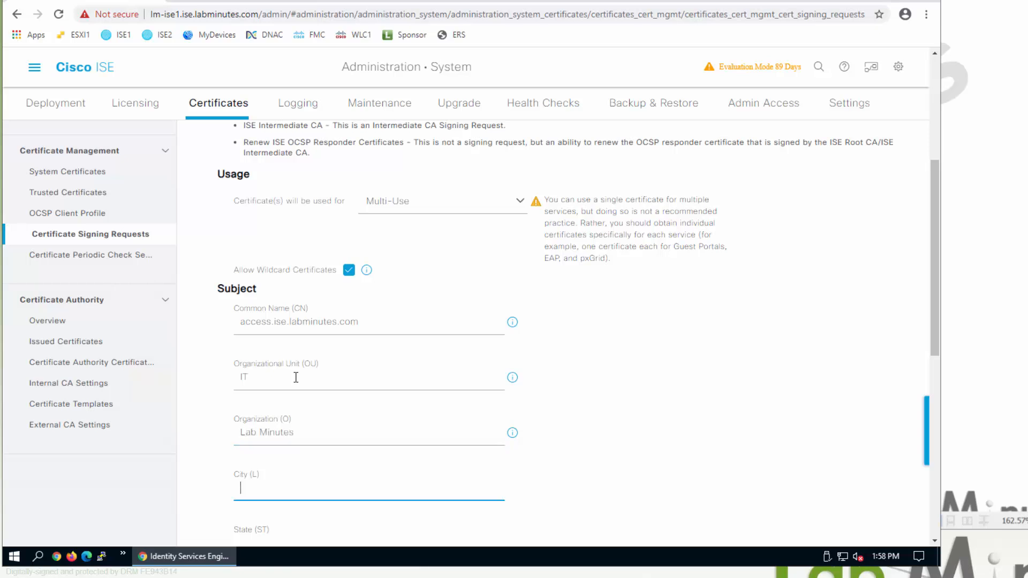
pyautogui.write('San Jose')
pyautogui.press('Tab')
pyautogui.write('California')
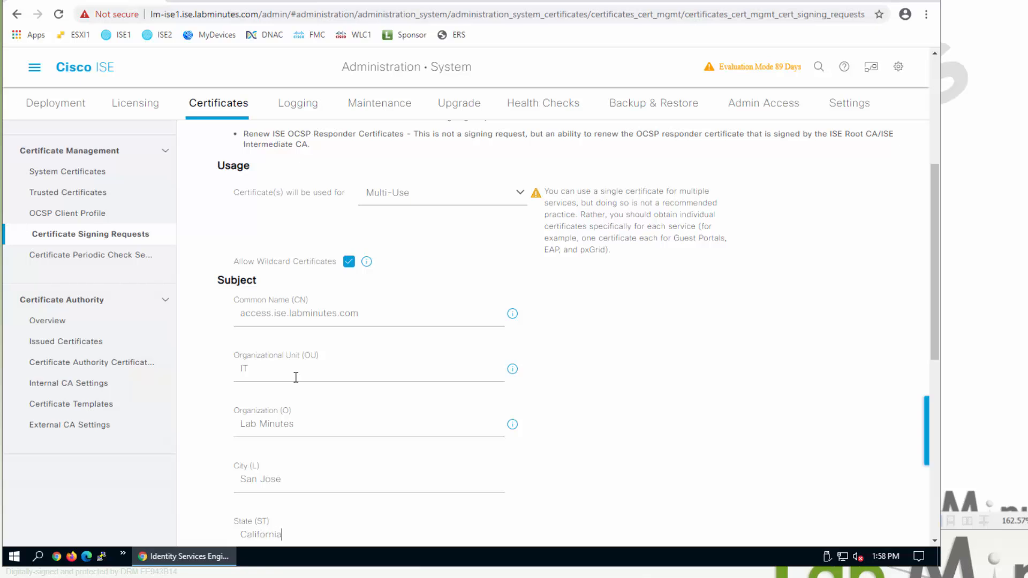
pyautogui.press('Tab')
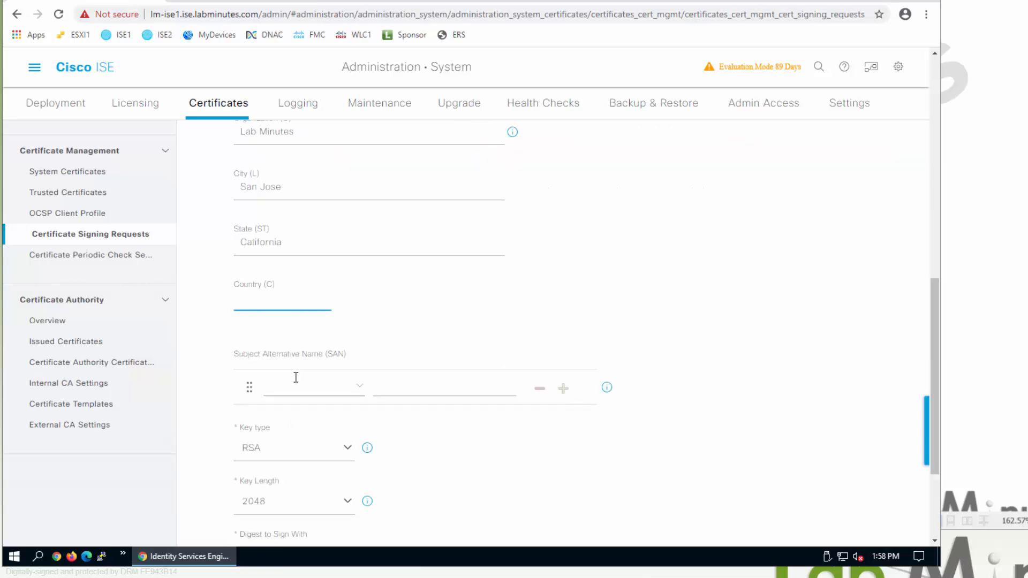
pyautogui.write('US')
# - Add a DNS Name SAN of access.ise.labminutes.com
pyautogui.click(355, 389)
pyautogui.click(320, 426)
pyautogui.scroll(1, 392, 285)
pyautogui.scroll(1, 282, 169)
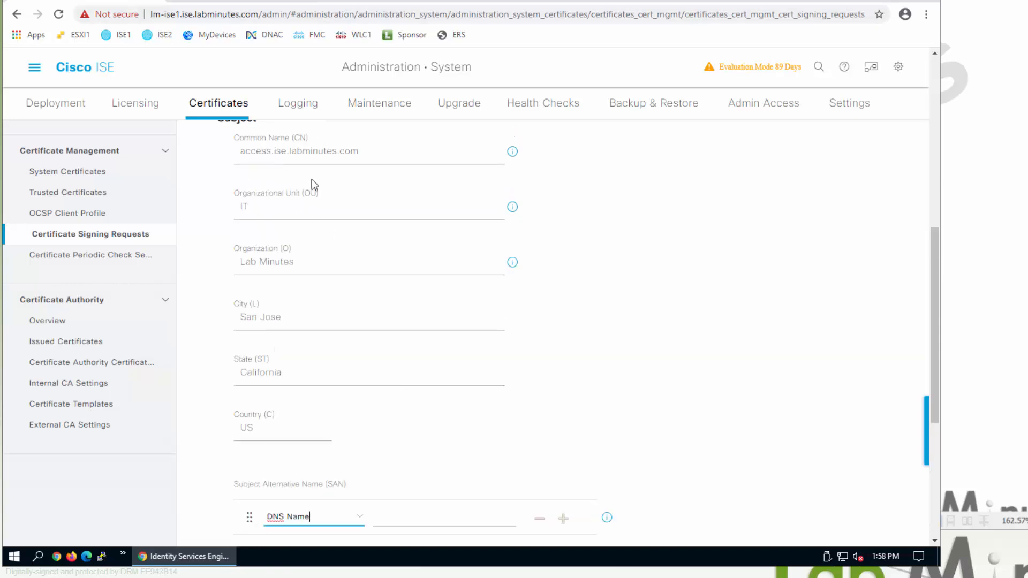
pyautogui.scroll(-1, 392, 277)
pyautogui.click(473, 457)
pyautogui.hotkey('ctrl', 'v')
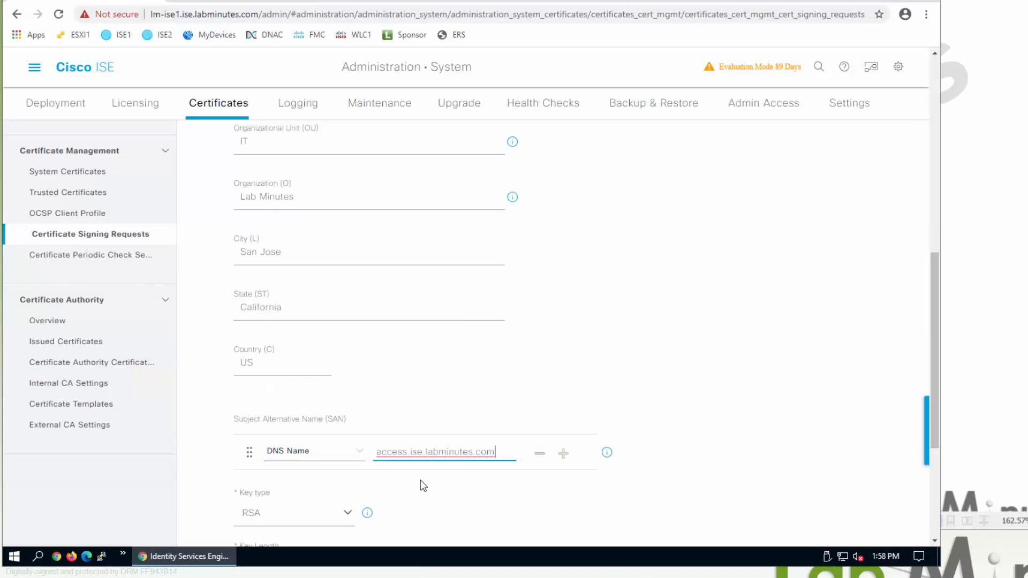
# - Add a second DNS Name SAN of *.ise.labminutes.com
pyautogui.click(563, 454)
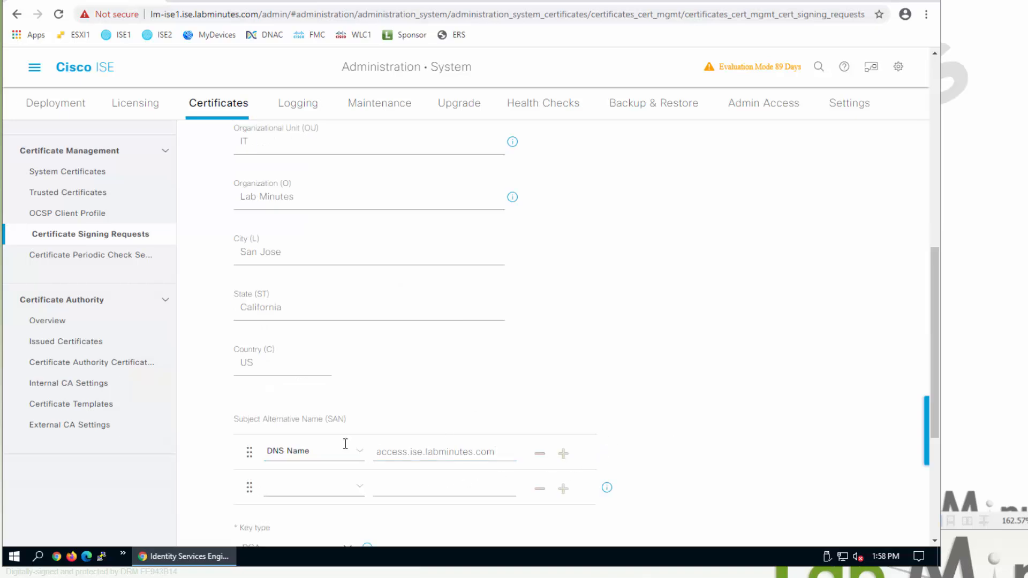
pyautogui.click(359, 496)
pyautogui.click(312, 385)
pyautogui.click(407, 485)
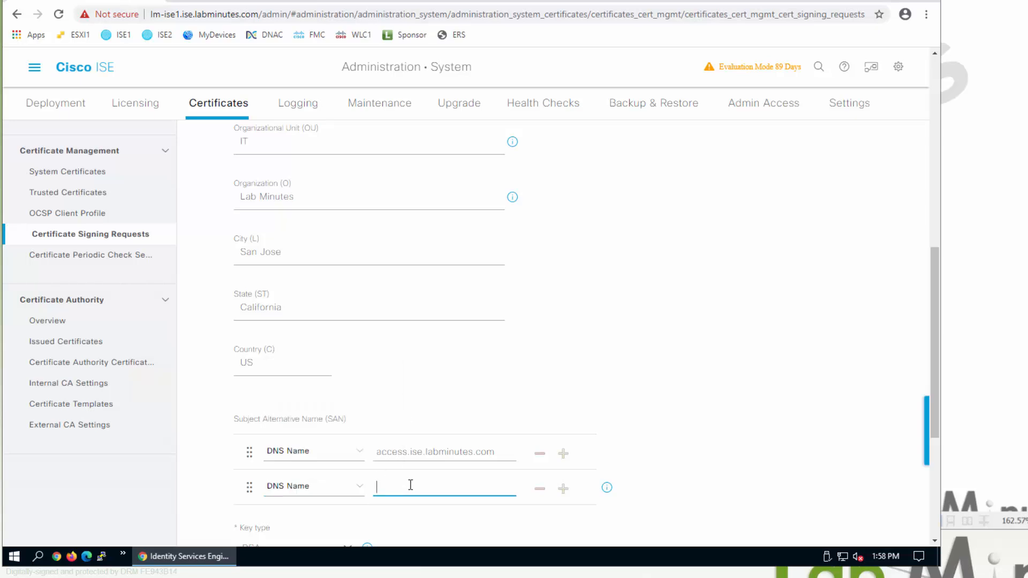
pyautogui.hotkey('ctrl', 'v')
pyautogui.moveTo(402, 487); pyautogui.dragTo(316, 490)
pyautogui.press('Delete')
pyautogui.press('Delete')
pyautogui.write('*')
pyautogui.scroll(-2, 750, 425)
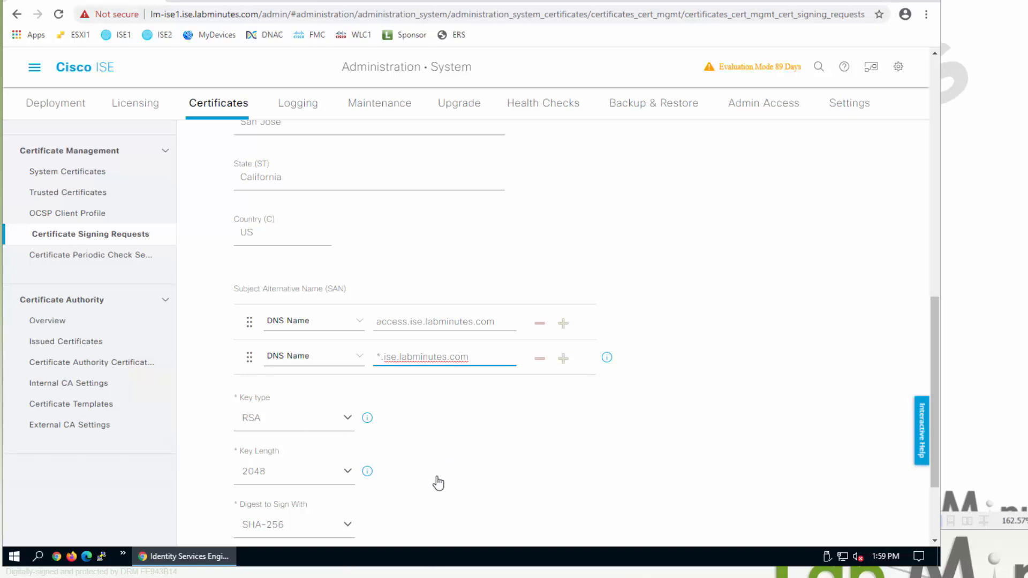
pyautogui.click(826, 443)
pyautogui.scroll(-2, 776, 456)
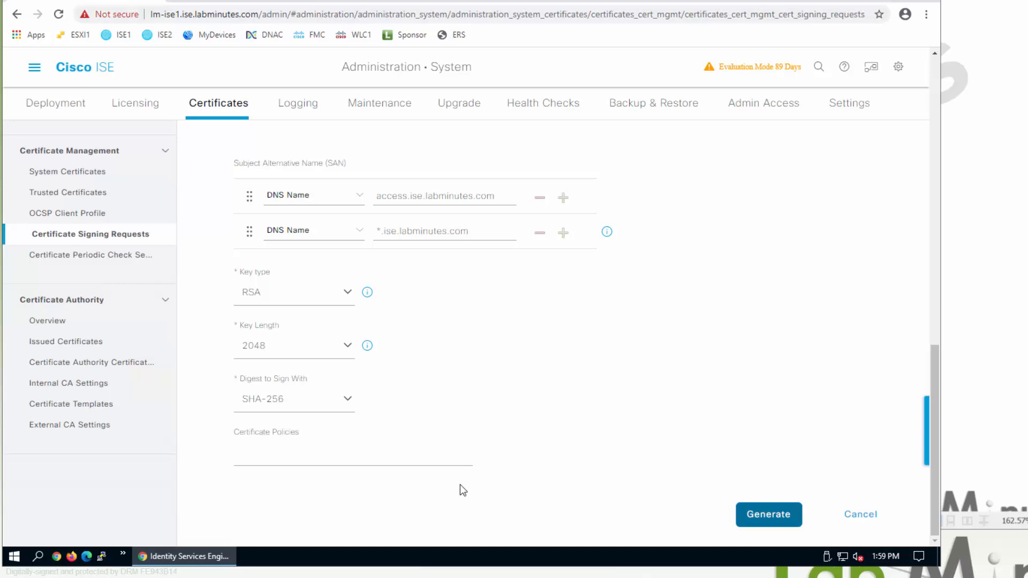
# - Generate the CSR, accepting the unresolvable name warning
pyautogui.click(772, 506)
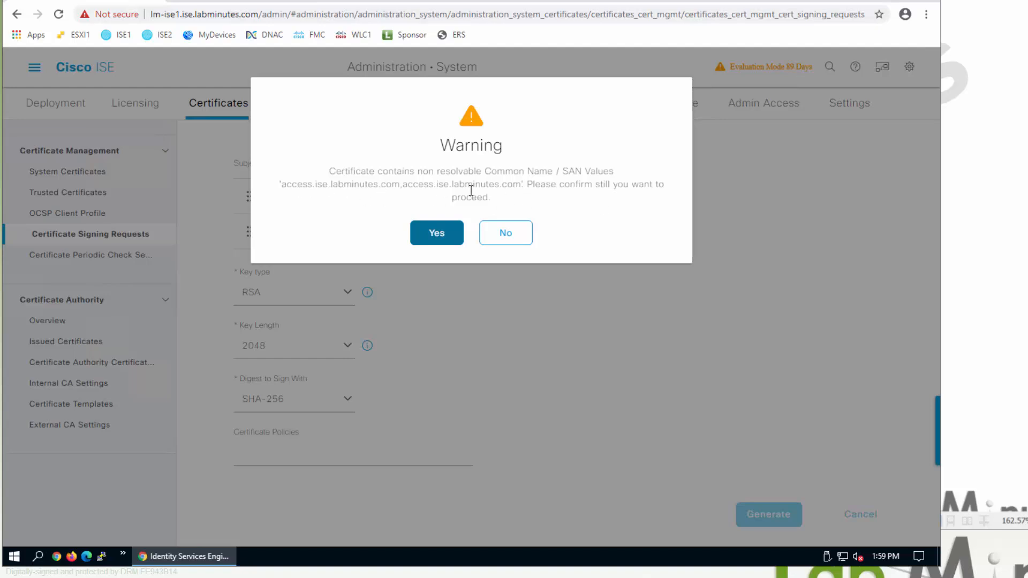
pyautogui.click(457, 235)
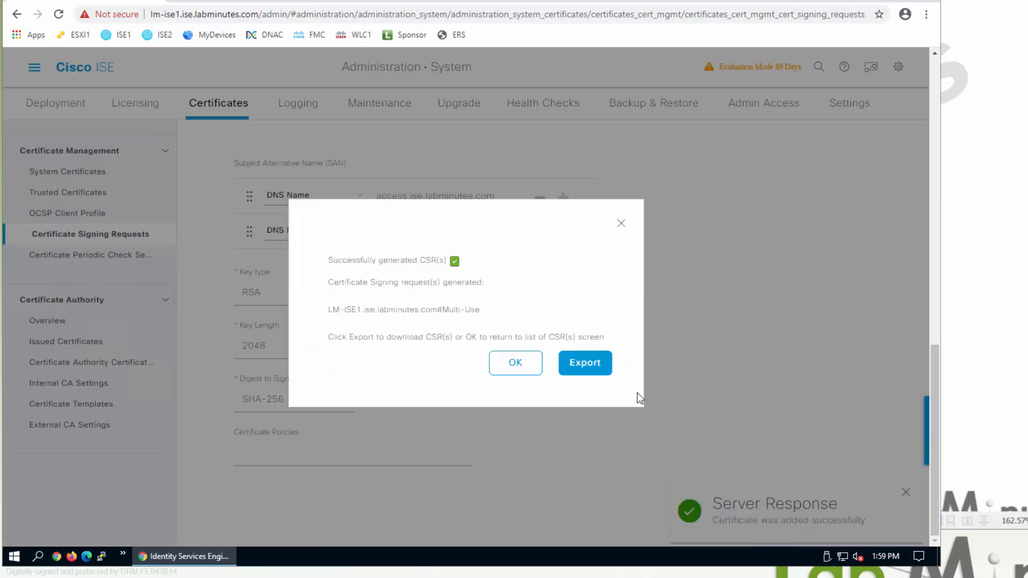
pyautogui.click(515, 362)
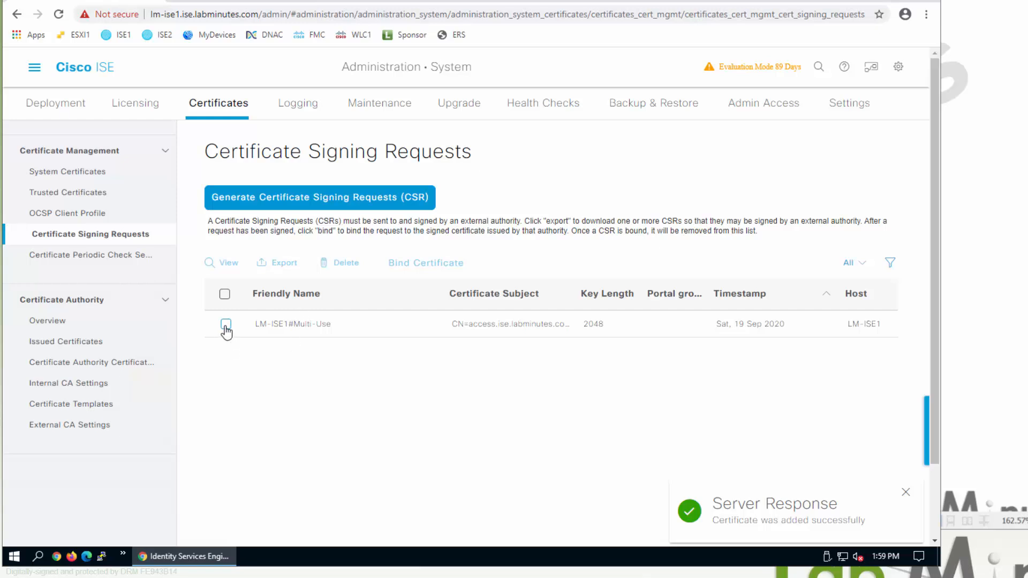
# - View the LM-ISE1 Multi-Use CSR contents and select all its request text
pyautogui.click(227, 326)
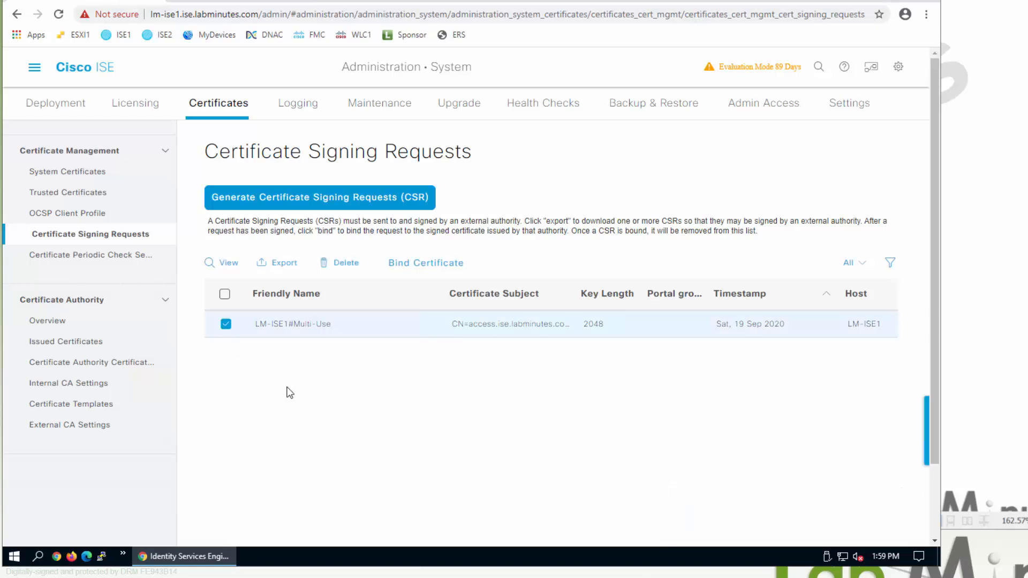
pyautogui.click(227, 263)
pyautogui.click(421, 175)
pyautogui.click(481, 256)
pyautogui.hotkey('ctrl', 'a')
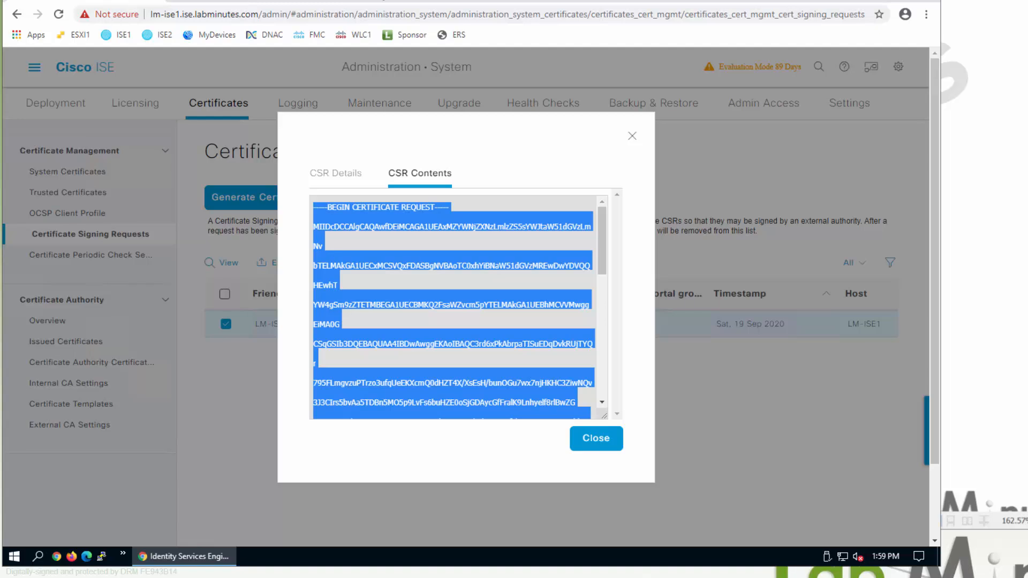
pyautogui.click(407, 5)
pyautogui.click(19, 15)
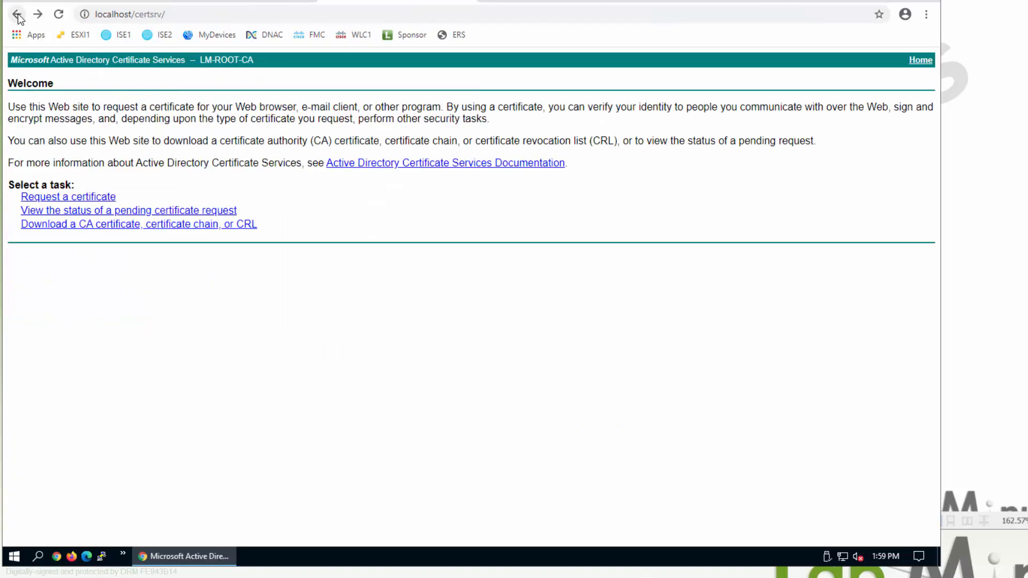
# - Submit the pasted ISE CSR as a base-64 advanced request using the LM-PXGRID template
pyautogui.click(95, 198)
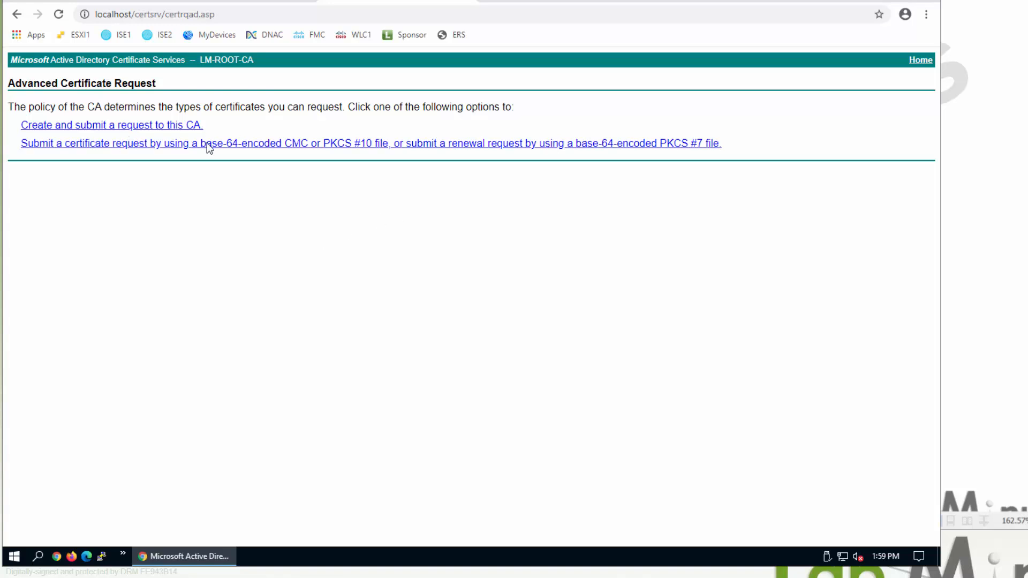
pyautogui.click(142, 143)
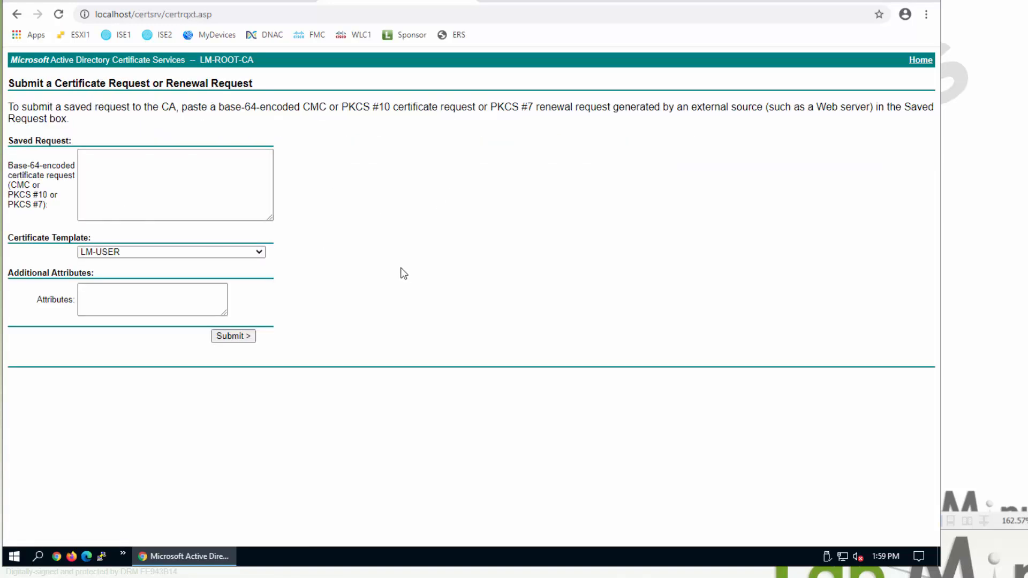
pyautogui.click(252, 195)
pyautogui.hotkey('ctrl', 'v')
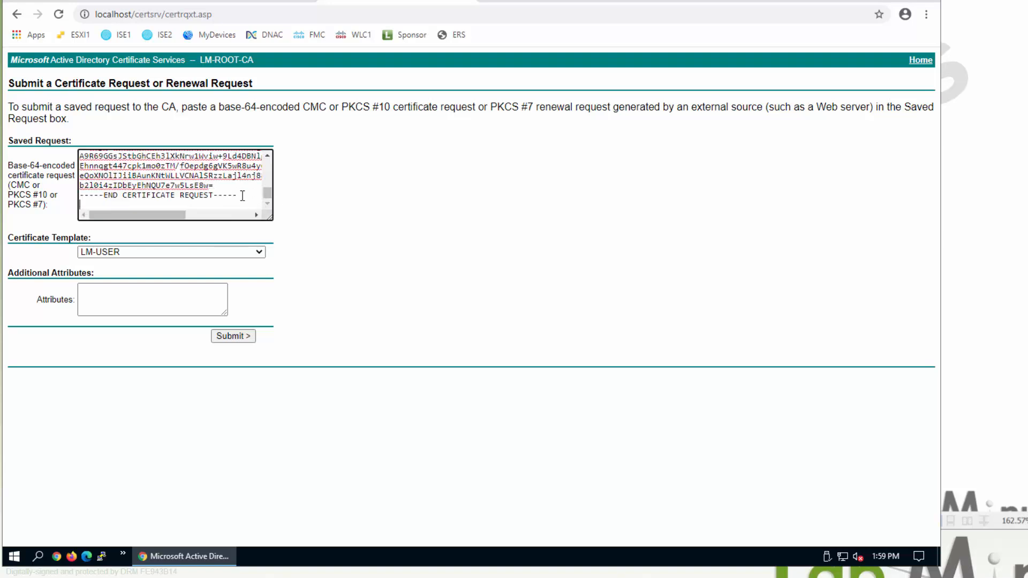
pyautogui.click(257, 251)
pyautogui.click(259, 253)
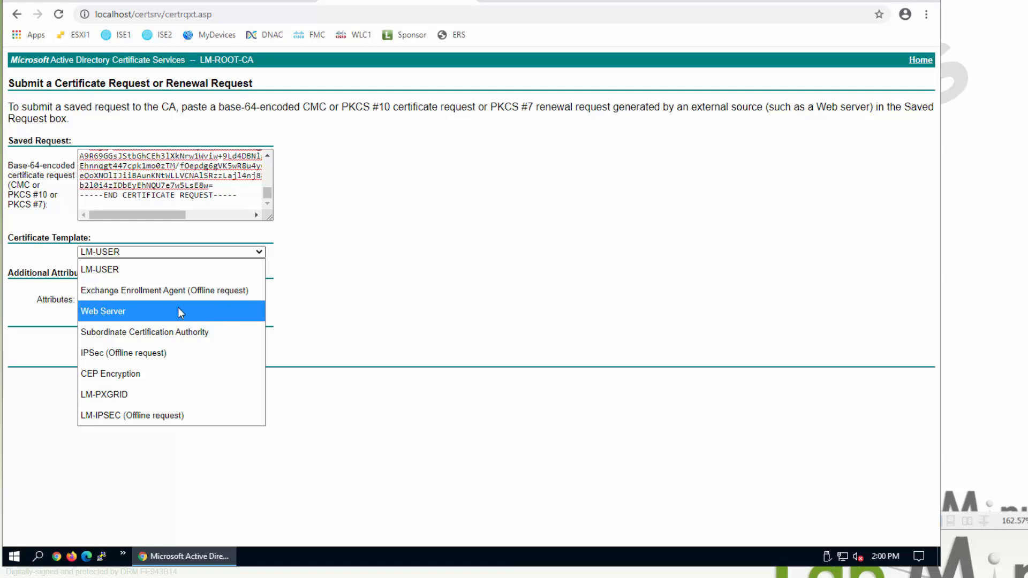
pyautogui.click(165, 396)
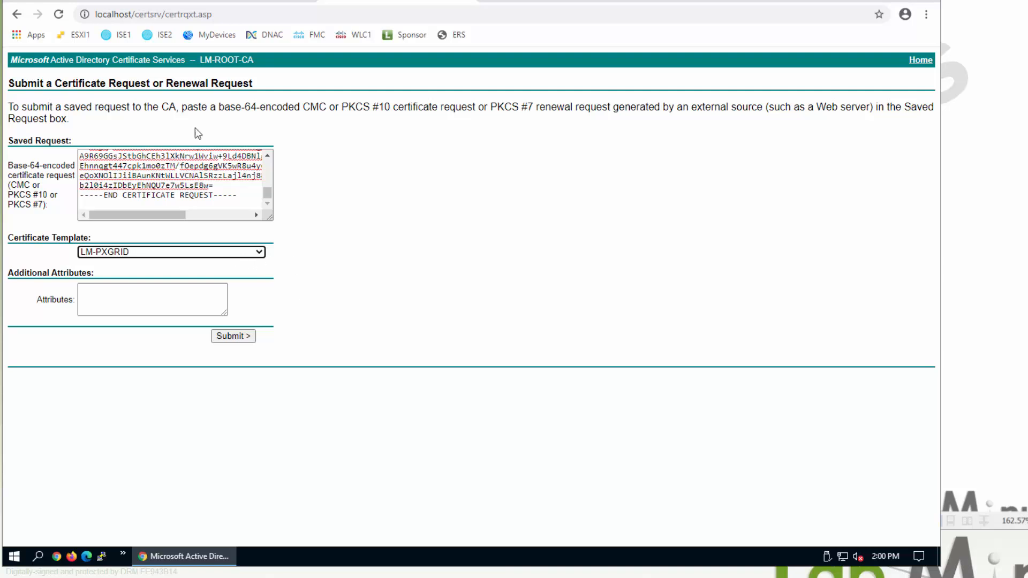
pyautogui.click(233, 337)
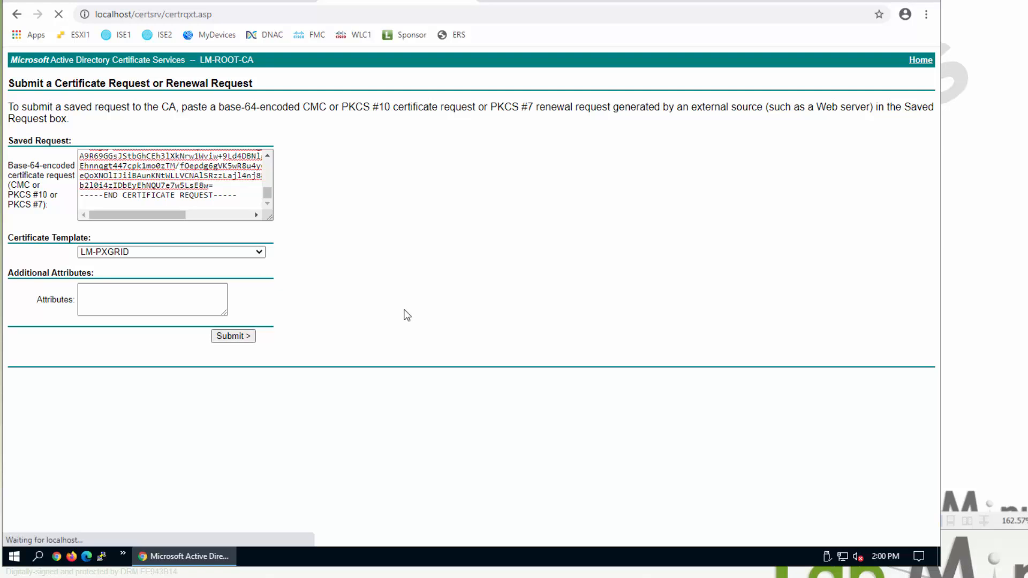
# - Download the issued certificate Base 64 encoded and save it as LM-ISE1.cer
pyautogui.click(214, 133)
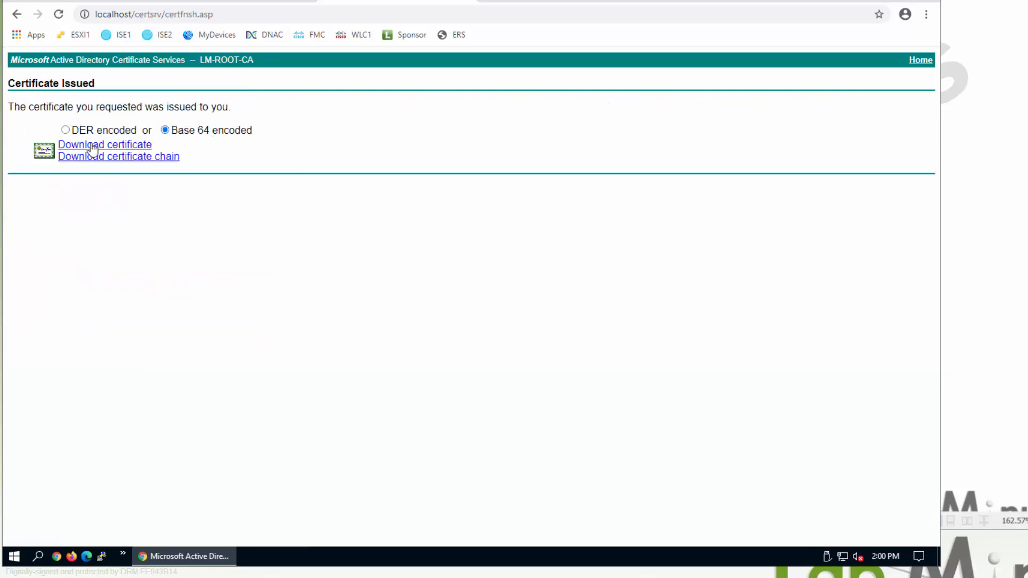
pyautogui.click(119, 146)
pyautogui.doubleClick(346, 281)
pyautogui.write('LM-ISE1.cer')
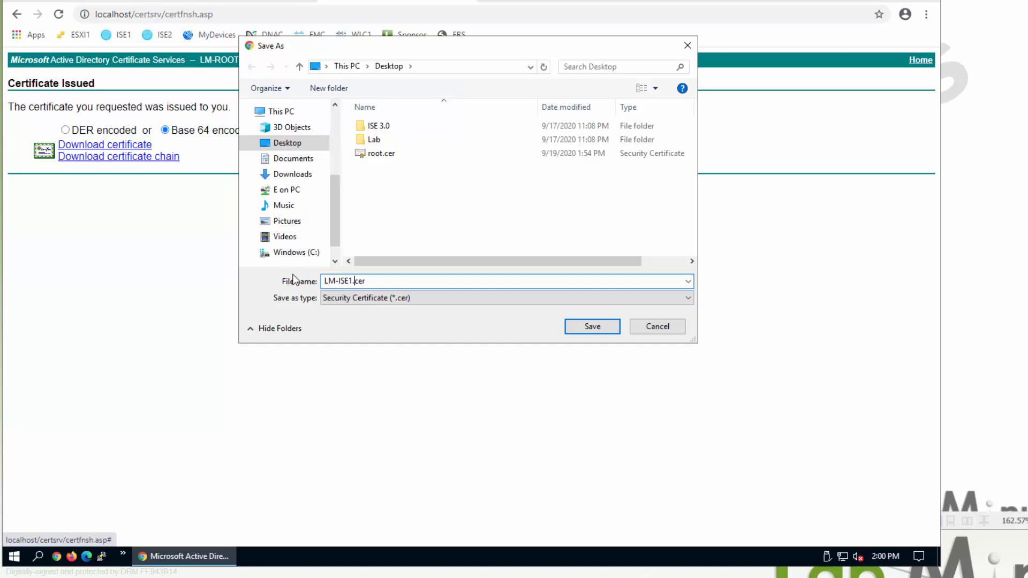
pyautogui.click(589, 328)
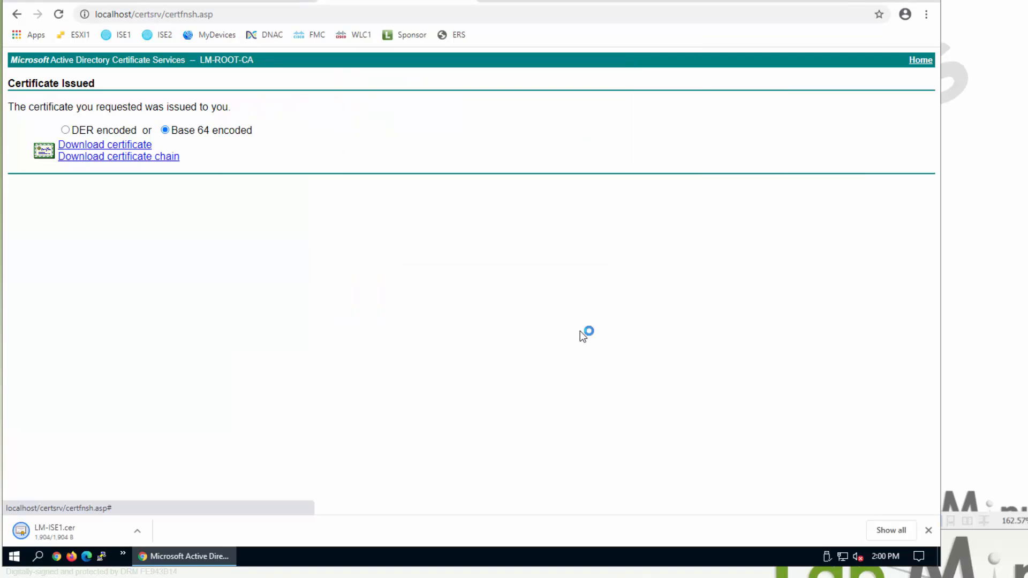
# - Open LM-ISE1.cer and check its SAN DNS names and Server/Client Authentication usages
pyautogui.click(86, 527)
pyautogui.moveTo(160, 4); pyautogui.dragTo(526, 50)
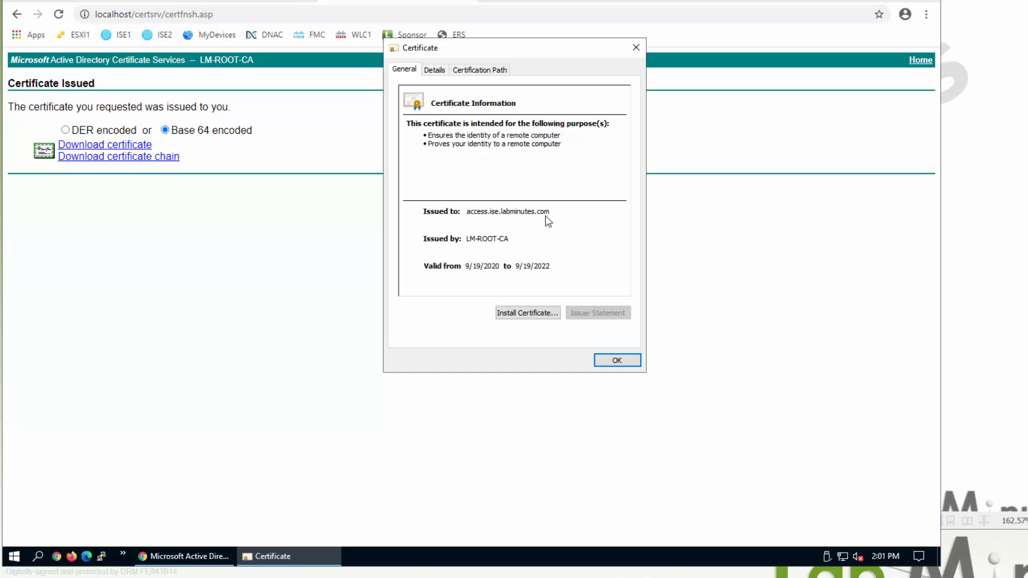
pyautogui.click(440, 74)
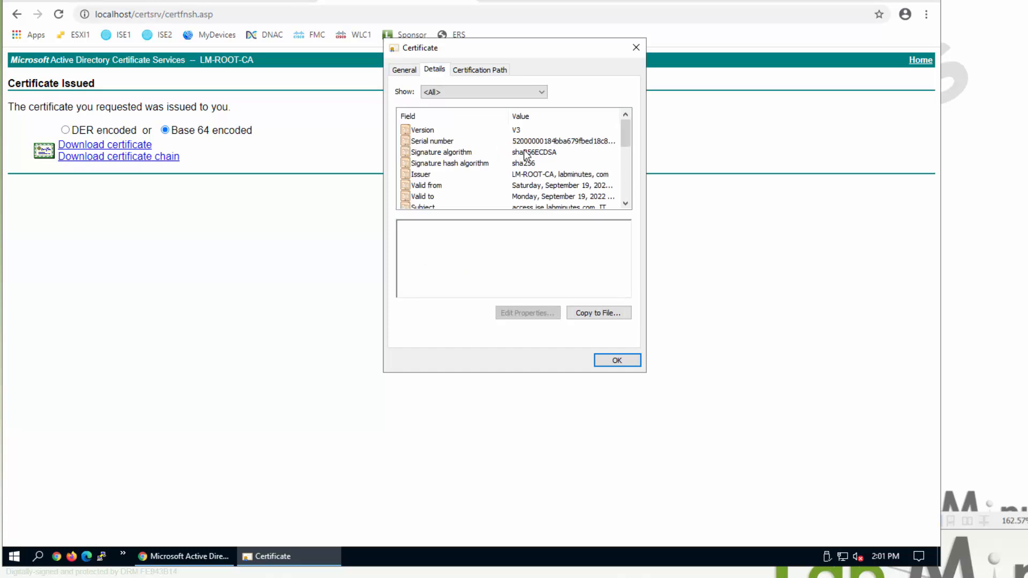
pyautogui.click(402, 70)
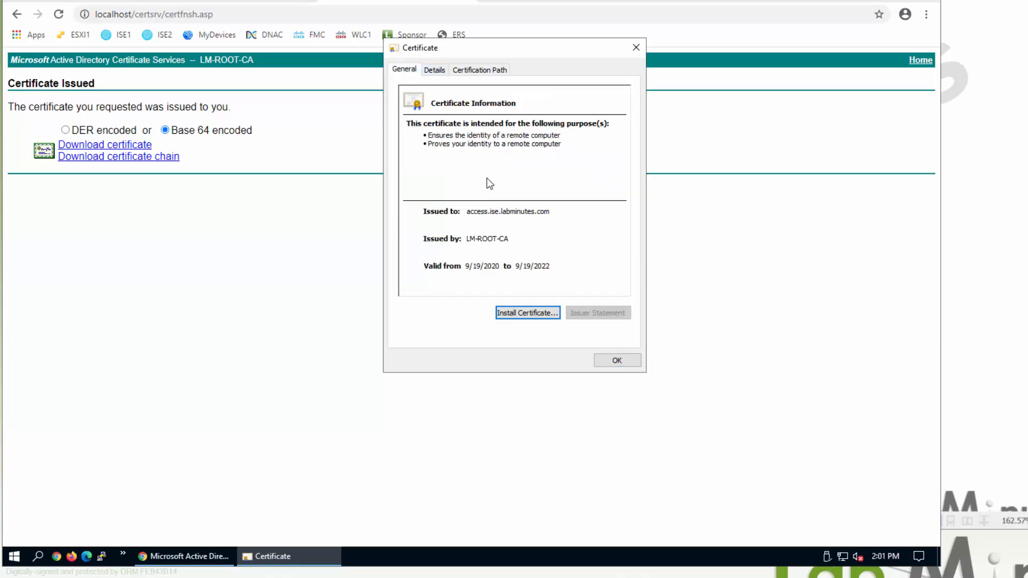
pyautogui.click(434, 70)
pyautogui.moveTo(628, 130); pyautogui.dragTo(628, 155)
pyautogui.click(475, 165)
pyautogui.click(476, 172)
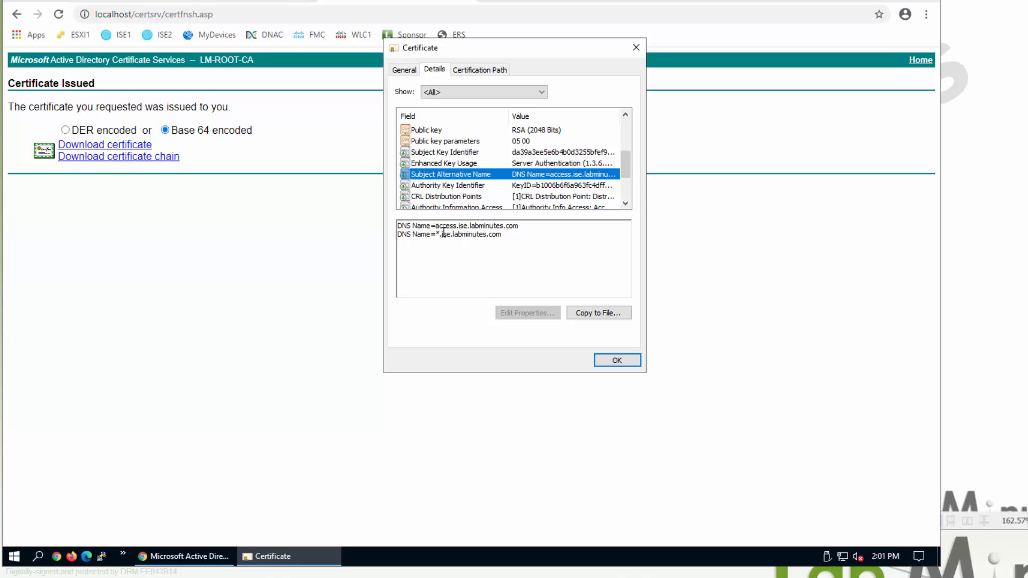
pyautogui.click(453, 166)
pyautogui.moveTo(455, 226); pyautogui.dragTo(393, 234)
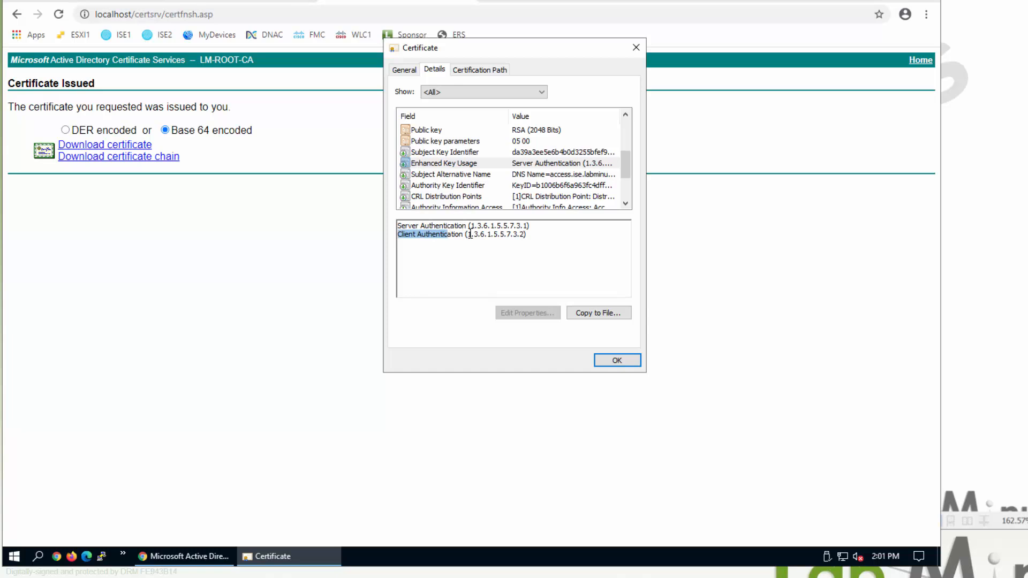
pyautogui.click(615, 359)
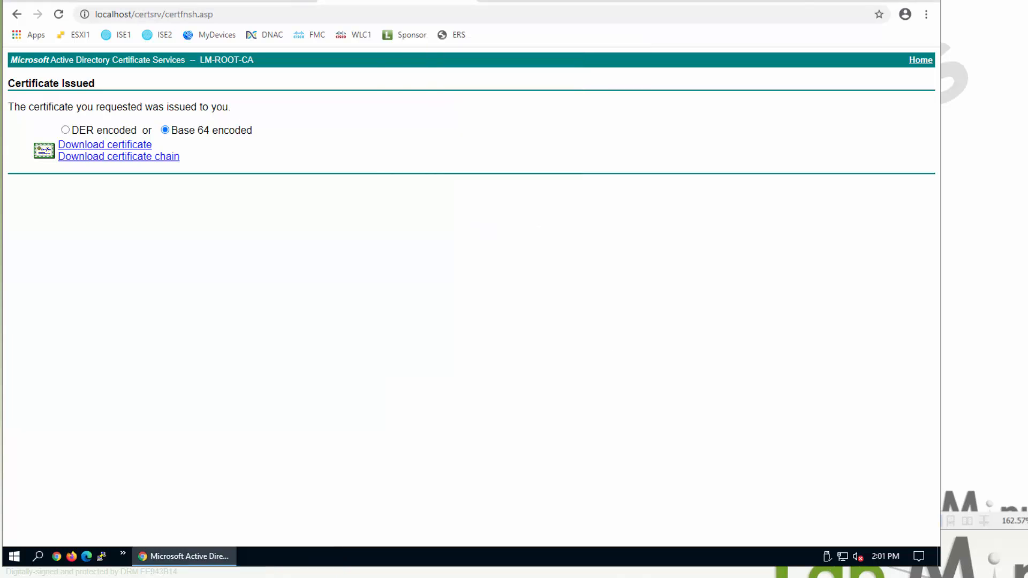
# - Start binding LM-ISE1.cer to the pending LM-ISE1 signing request
pyautogui.click(112, 6)
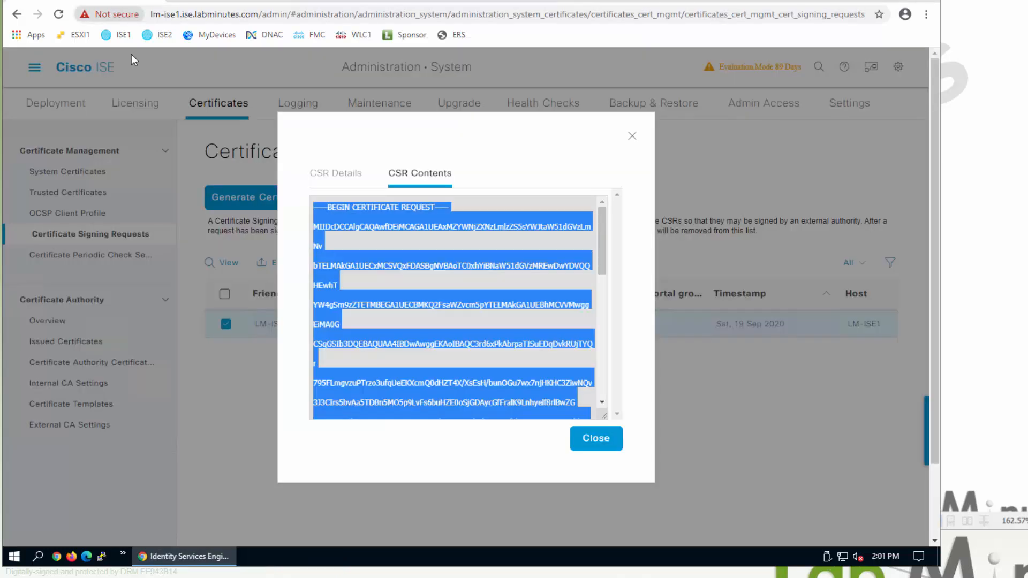
pyautogui.click(632, 137)
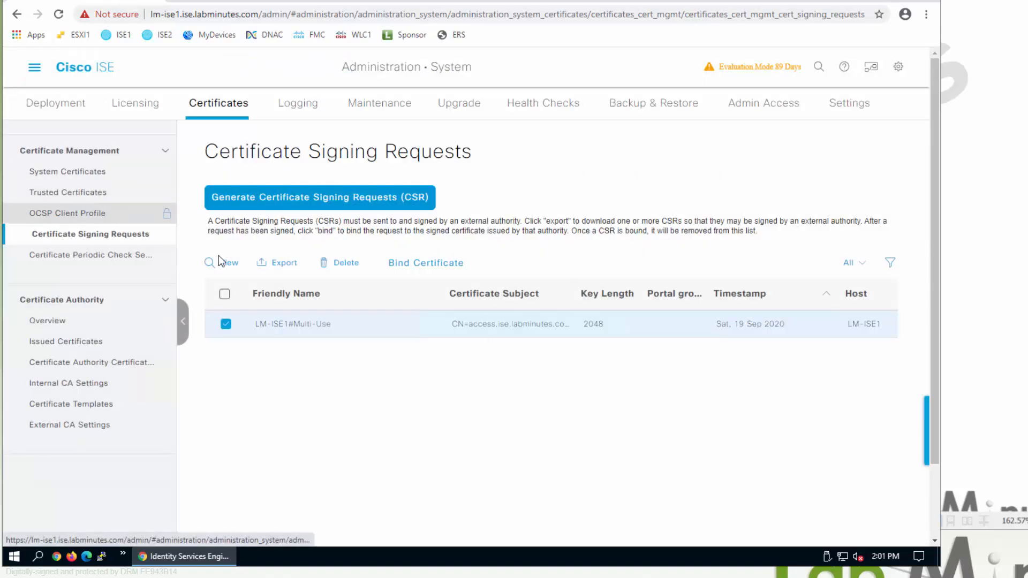
pyautogui.click(461, 262)
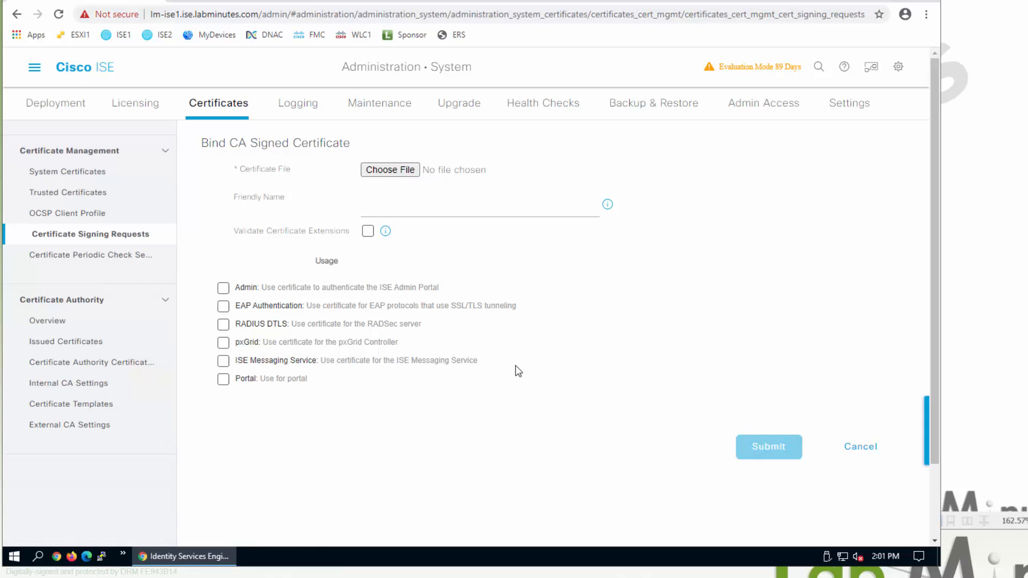
pyautogui.click(399, 171)
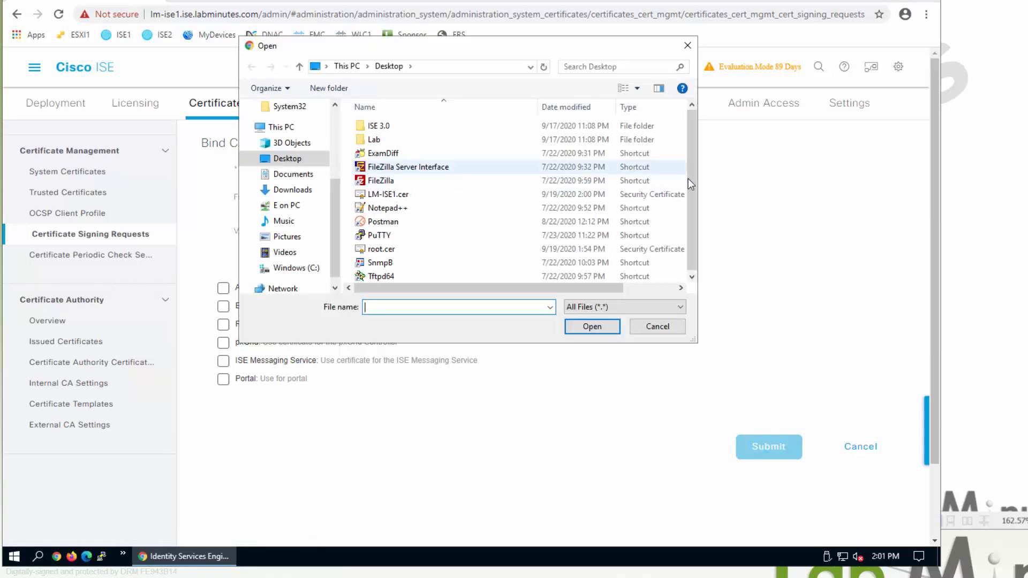
pyautogui.doubleClick(391, 194)
# - Set friendly name 'WILDCARD access.ise.labminutes.com', submit, and accept the validity warning
pyautogui.click(436, 209)
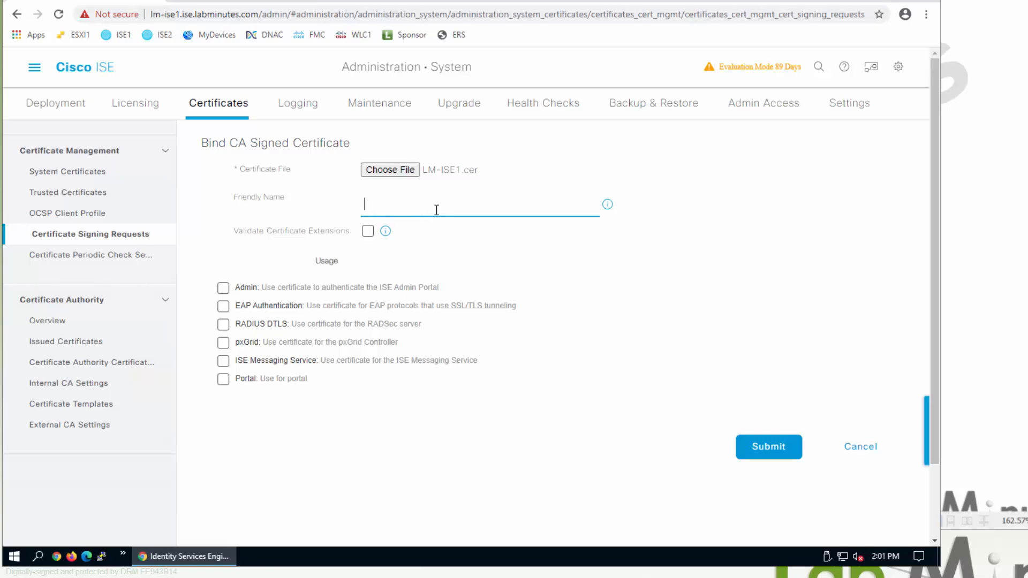
pyautogui.write('access.labminutes.com')
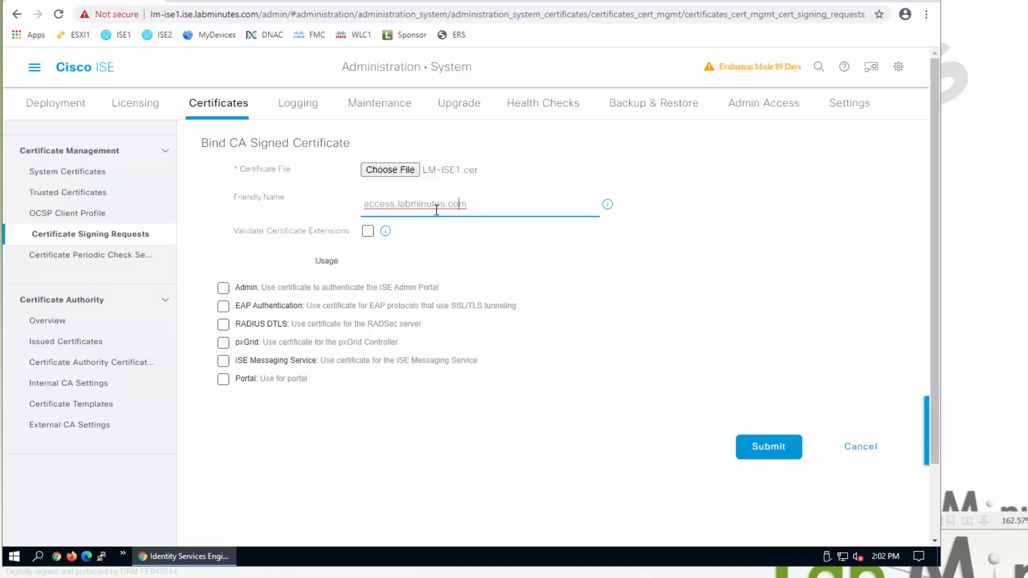
pyautogui.press('Left')
pyautogui.press('Left')
pyautogui.press('Left')
pyautogui.press('Left')
pyautogui.press('Left')
pyautogui.press('Left')
pyautogui.press('Left')
pyautogui.press('Left')
pyautogui.press('Left')
pyautogui.press('Left')
pyautogui.press('Left')
pyautogui.press('Left')
pyautogui.press('Left')
pyautogui.press('Left')
pyautogui.write('ise.')
pyautogui.press('Home')
pyautogui.write('WILDCARD')
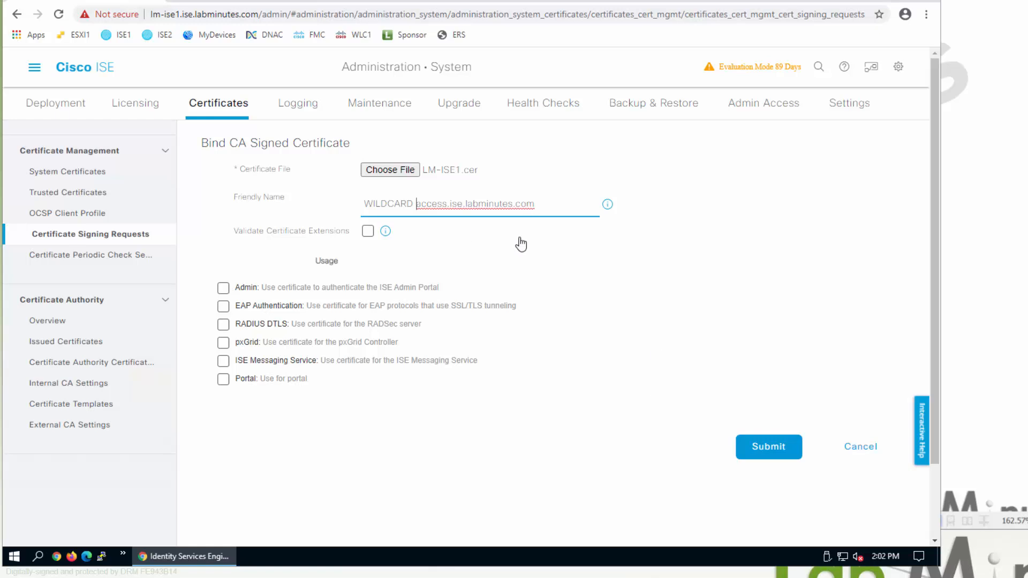
pyautogui.click(788, 462)
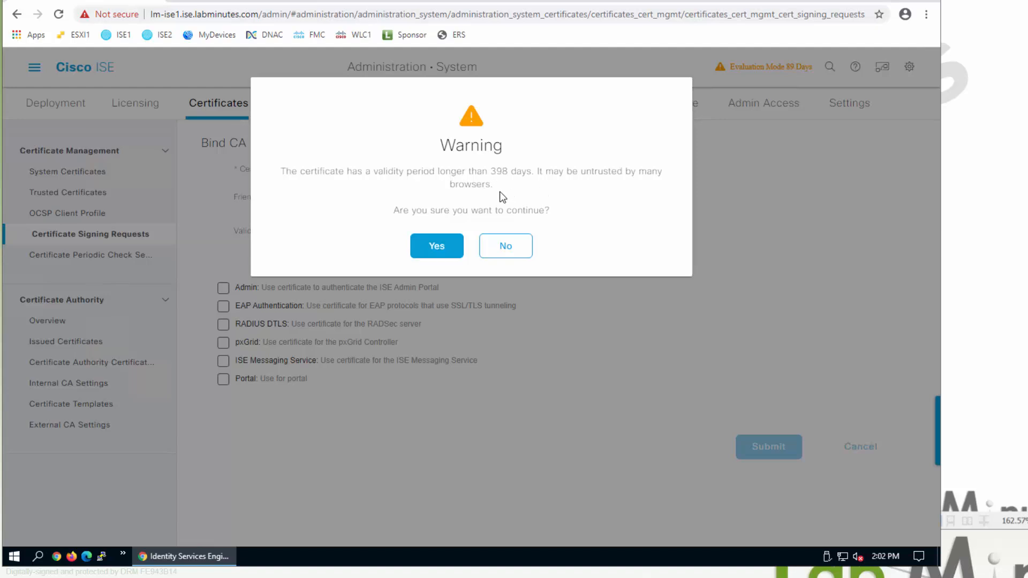
pyautogui.click(436, 246)
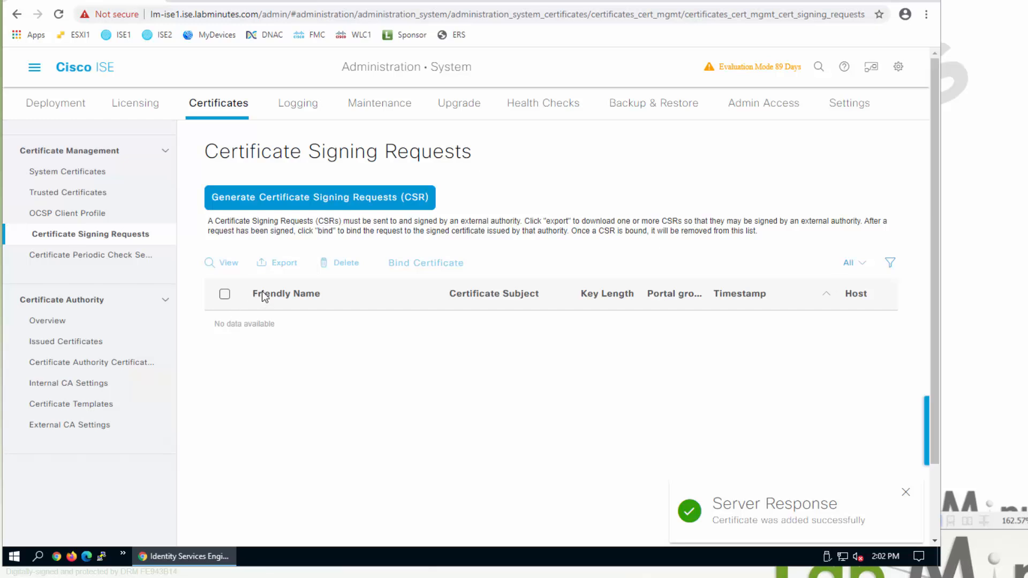
# - Locate the unused WILDCARD access.ise.labminutes.com certificate, issued by LM-ROOT-CA, in System Certificates
pyautogui.click(81, 173)
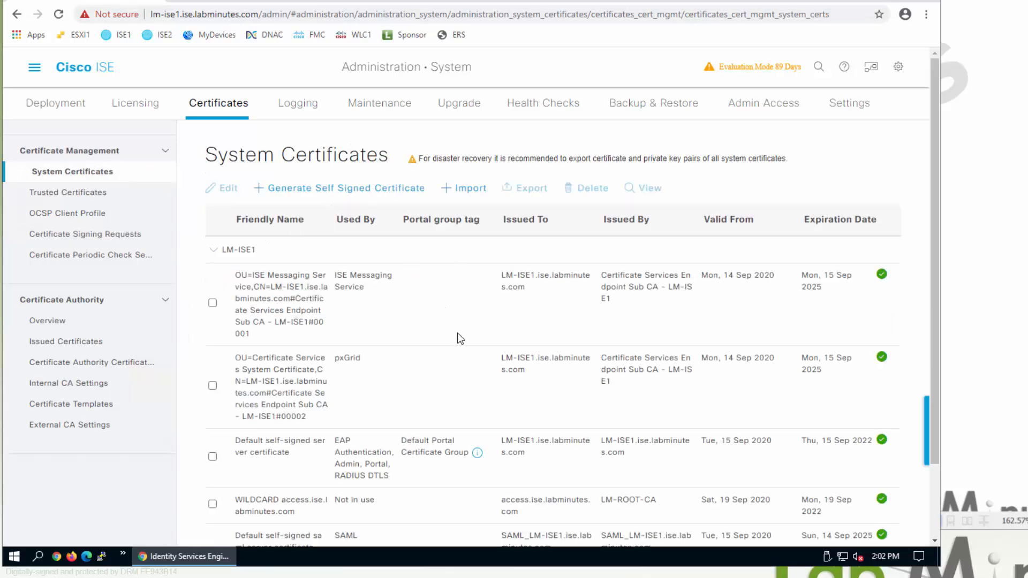
pyautogui.scroll(-2, 458, 338)
pyautogui.moveTo(250, 411); pyautogui.dragTo(381, 410)
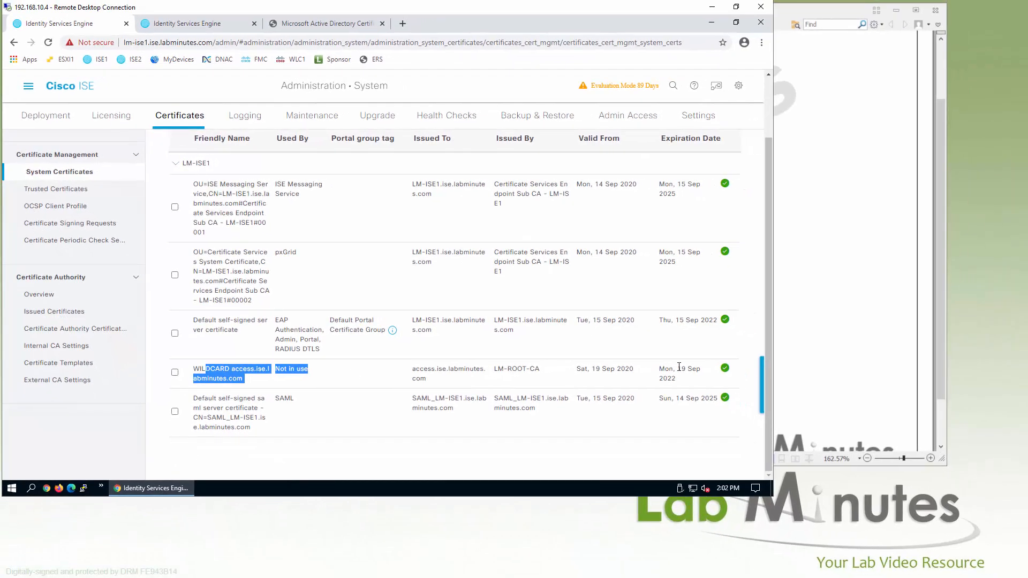
pyautogui.click(679, 367)
pyautogui.moveTo(767, 413); pyautogui.dragTo(771, 435)
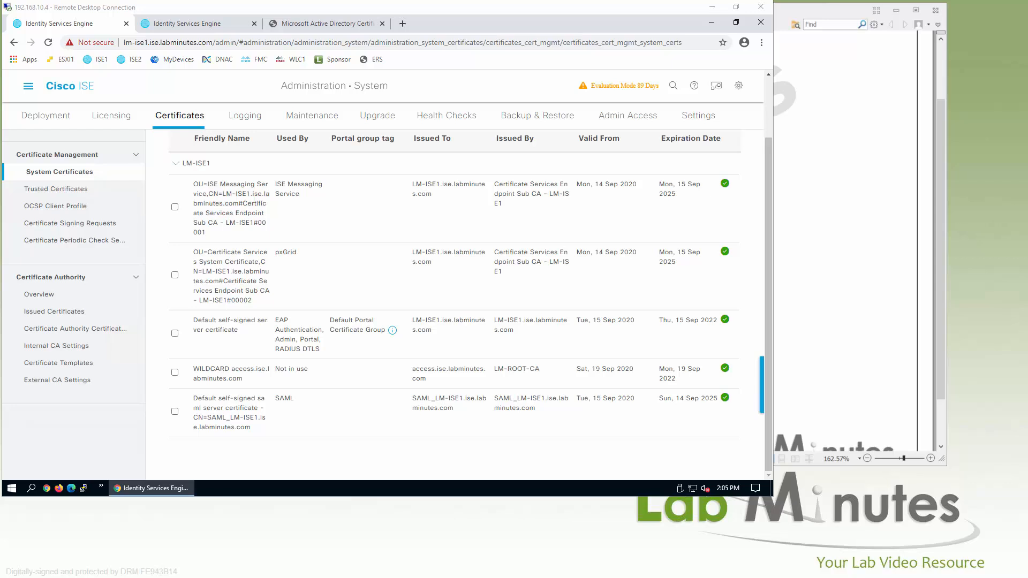
# - Compare the lab network diagram PDF against ISE1's System Certificates list
pyautogui.click(841, 11)
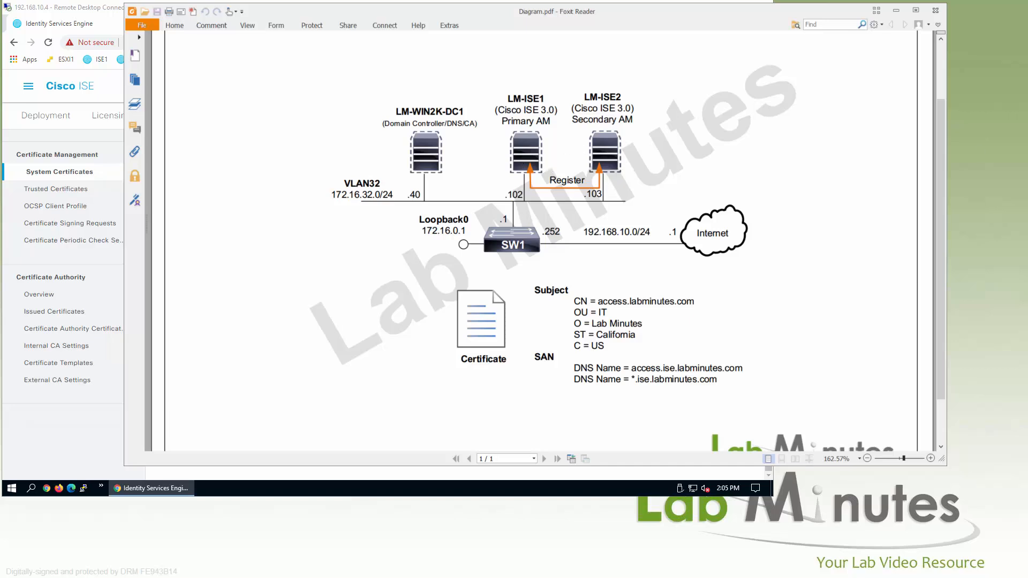
pyautogui.click(88, 11)
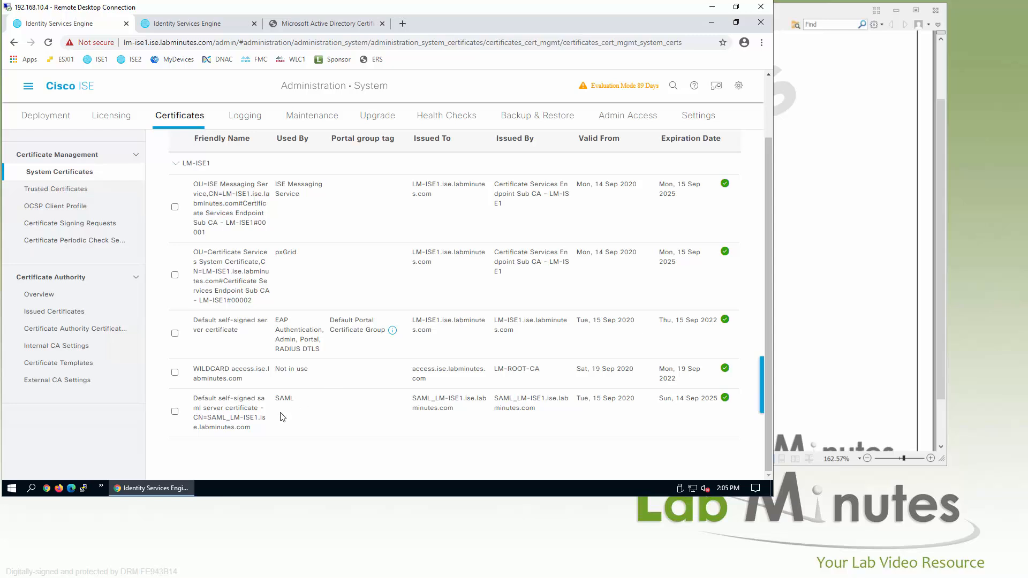
pyautogui.click(799, 14)
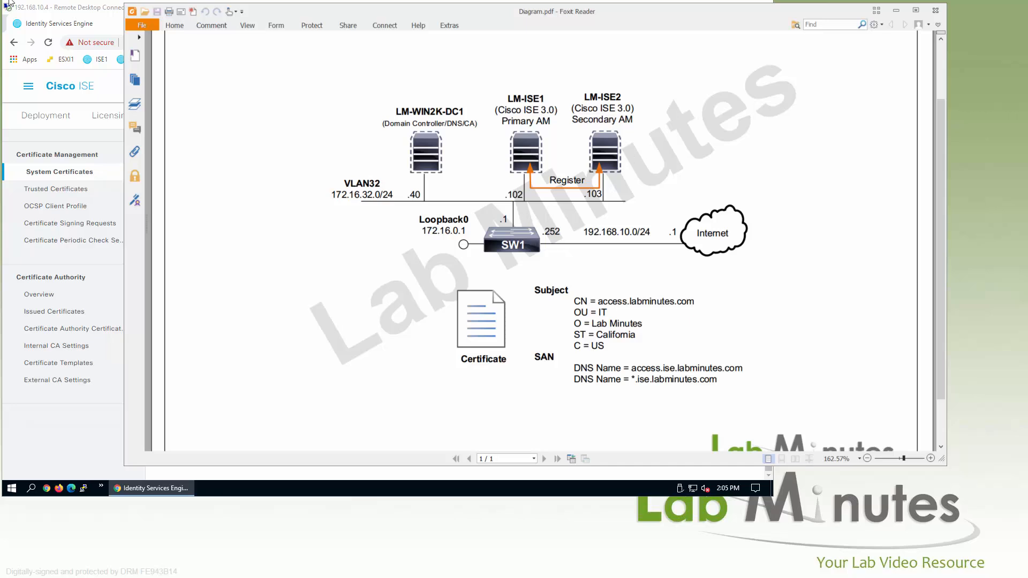
pyautogui.click(66, 10)
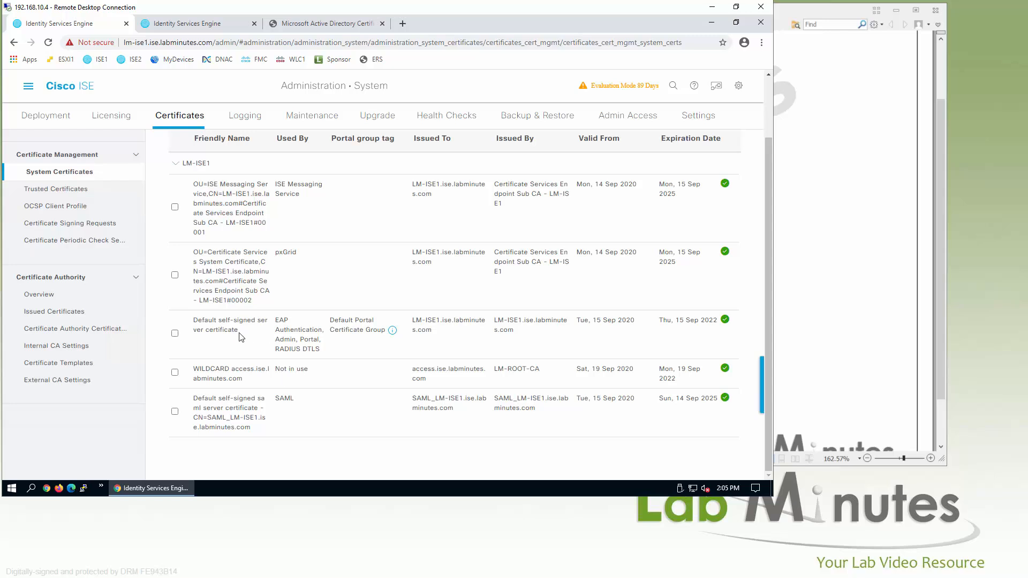
# - Make LM-ISE1 the primary deployment node and save its settings
pyautogui.moveTo(255, 336); pyautogui.dragTo(198, 320)
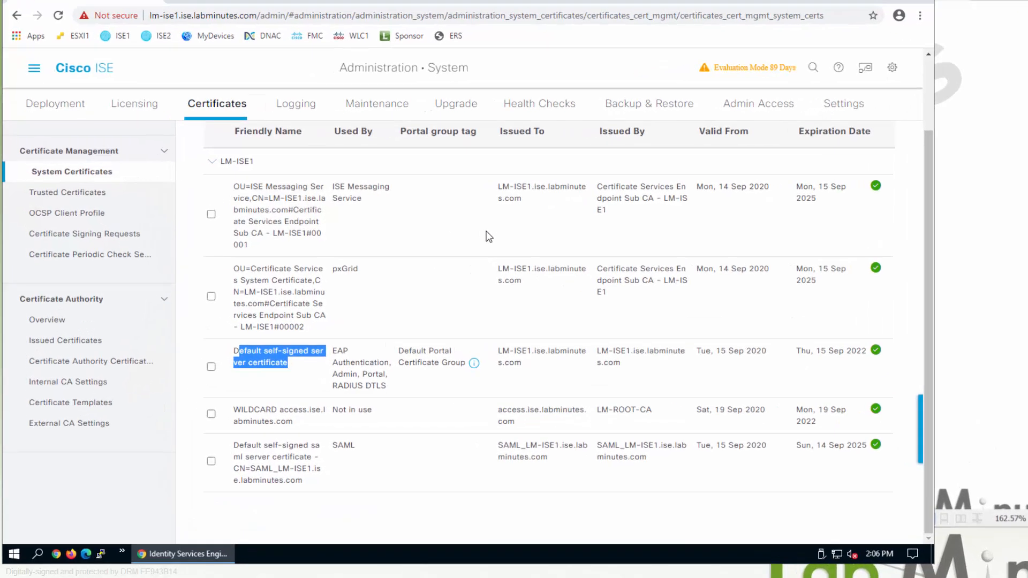
pyautogui.click(33, 67)
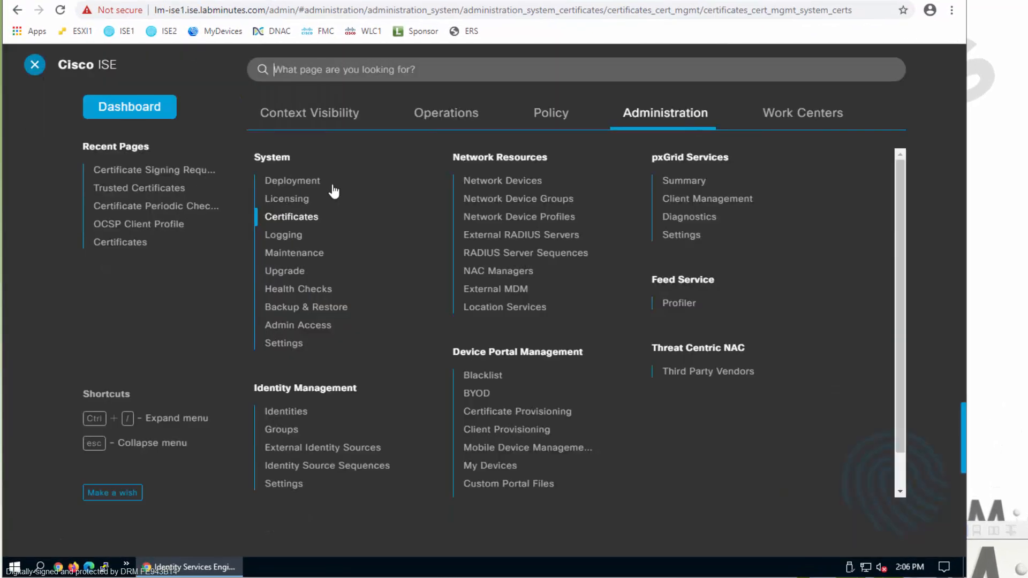
pyautogui.click(286, 182)
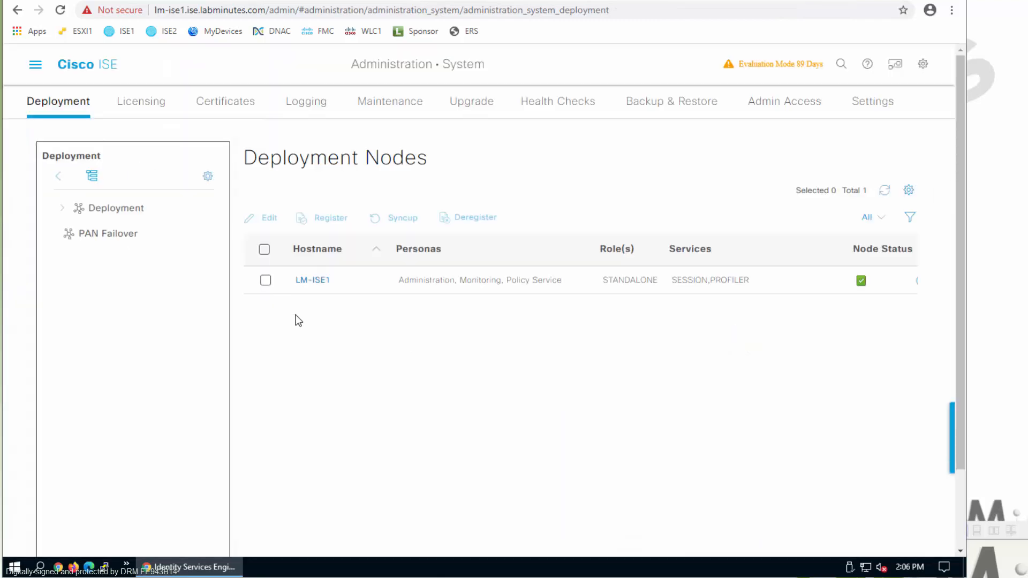
pyautogui.click(265, 280)
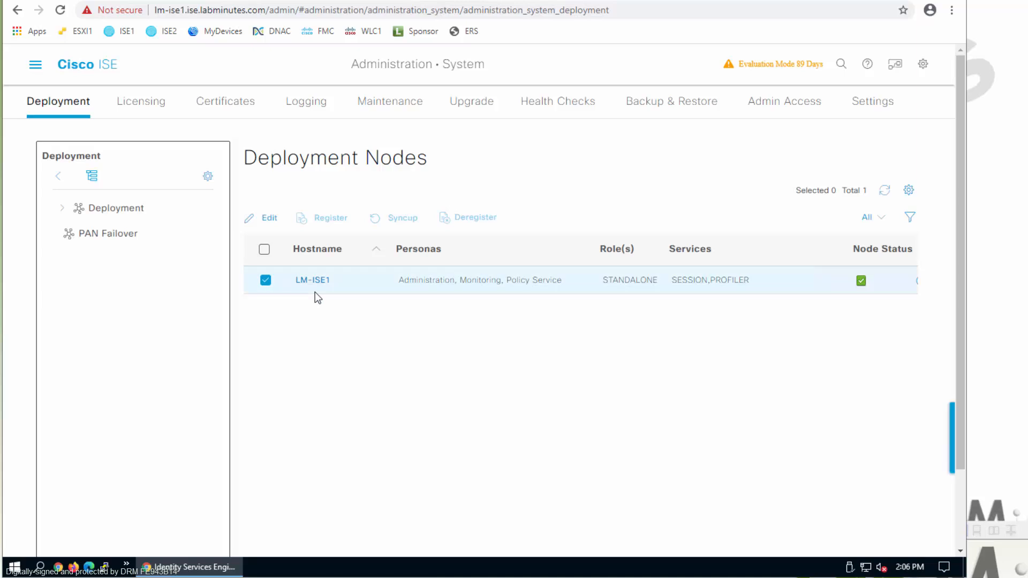
pyautogui.click(316, 282)
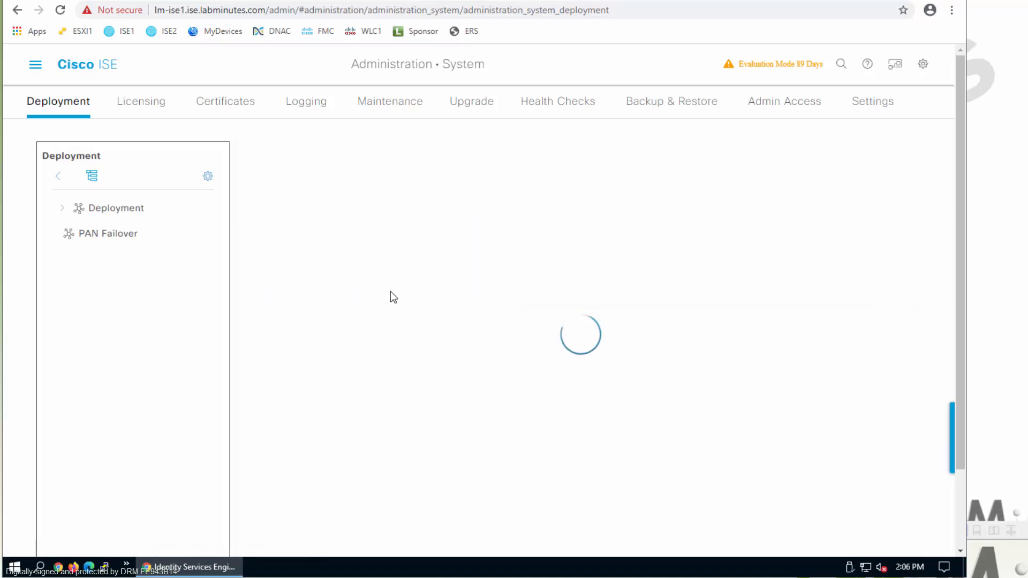
pyautogui.click(417, 418)
pyautogui.scroll(-8, 785, 358)
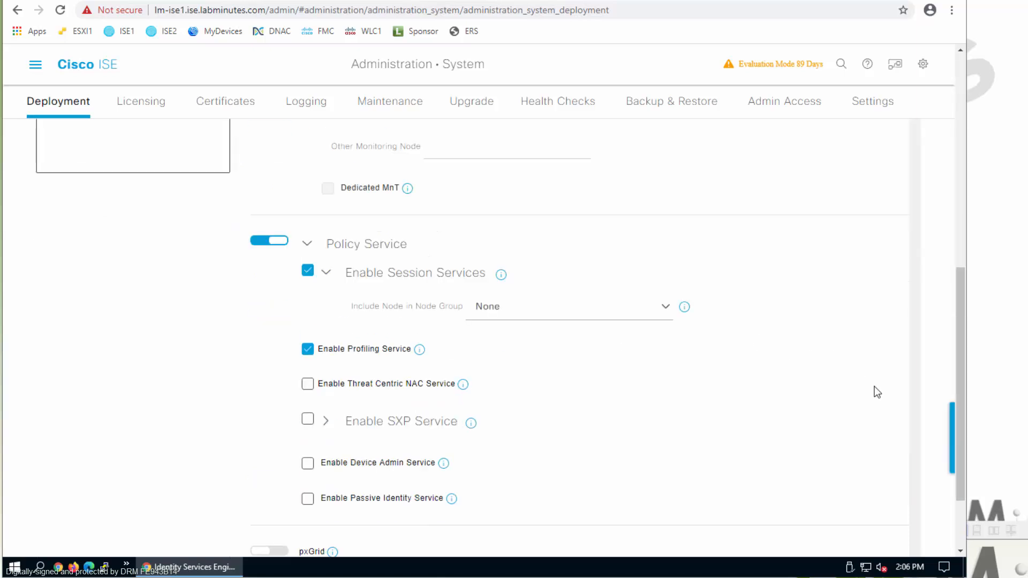
pyautogui.scroll(-2, 877, 392)
pyautogui.click(910, 540)
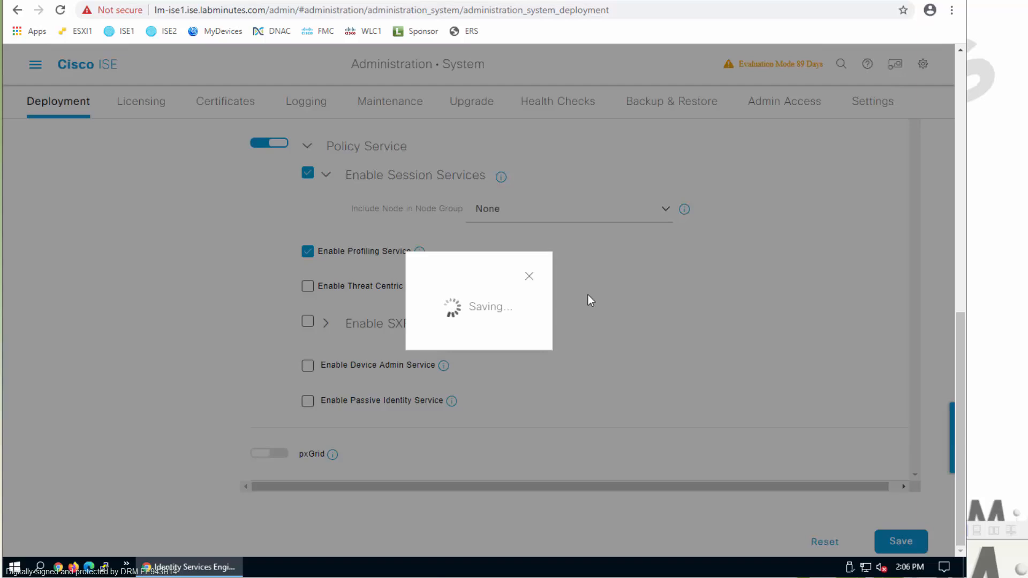
# - Launch PuTTY from the taskbar
pyautogui.scroll(2, 589, 294)
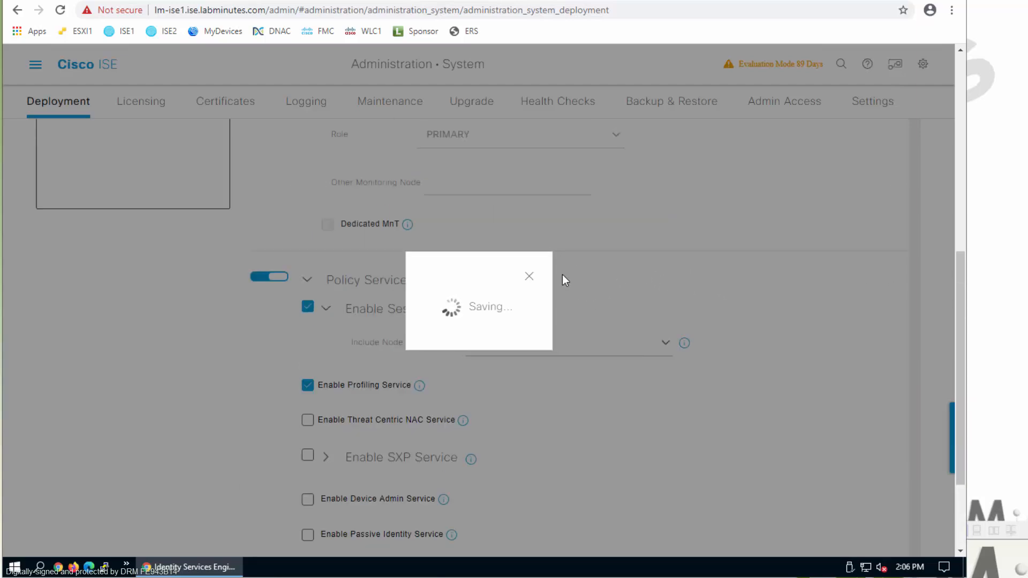
pyautogui.scroll(5, 566, 283)
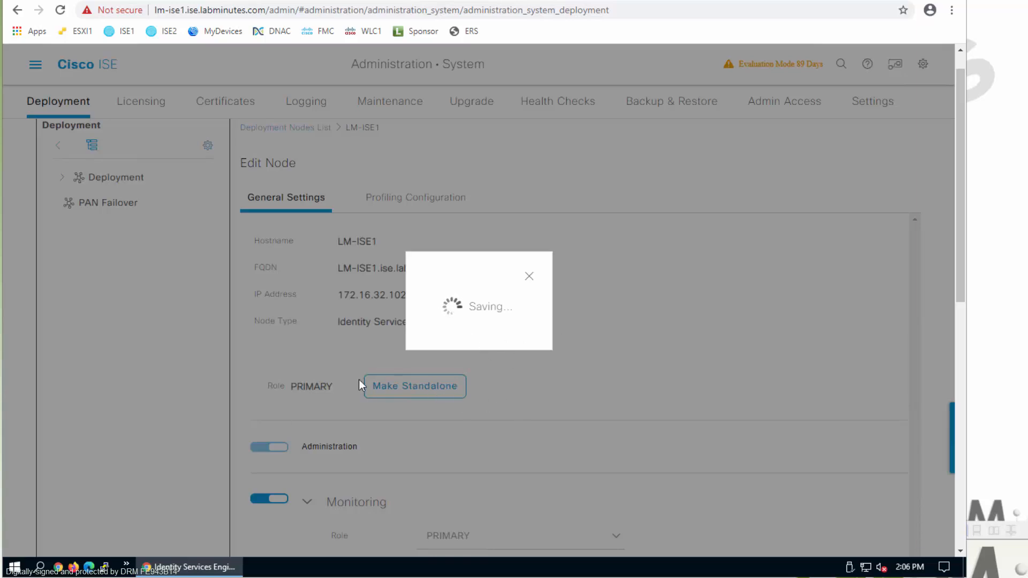
pyautogui.click(105, 566)
# - SSH into LM-ISE1 as admin and start a new CLI session
pyautogui.click(462, 314)
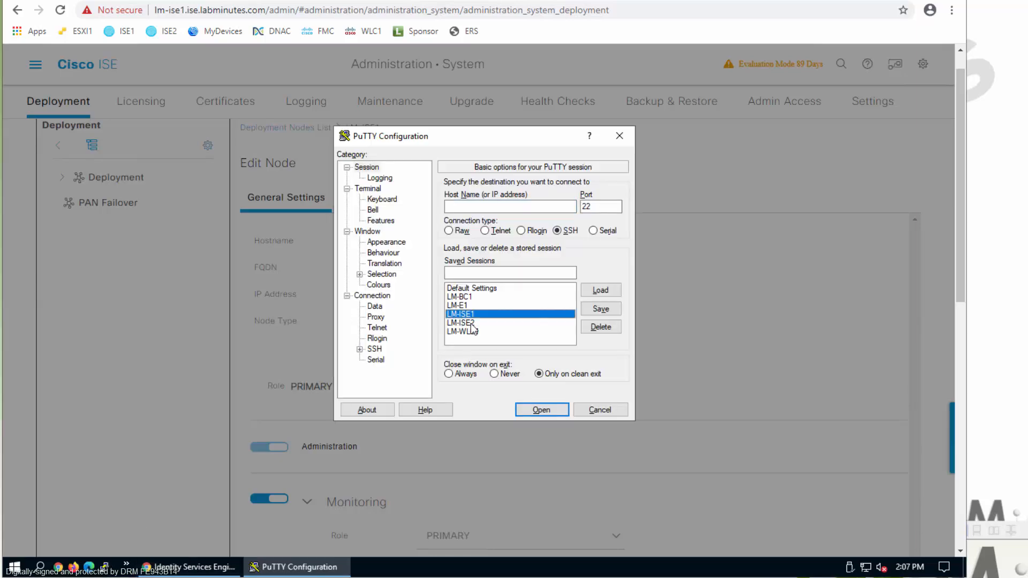
pyautogui.click(546, 411)
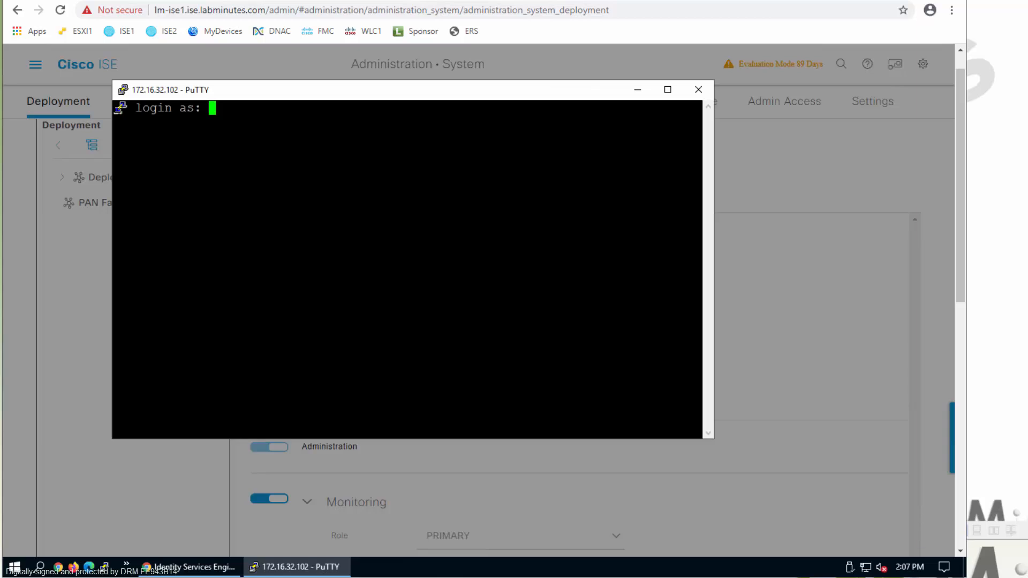
pyautogui.moveTo(462, 99); pyautogui.dragTo(551, 105)
pyautogui.write('admin')
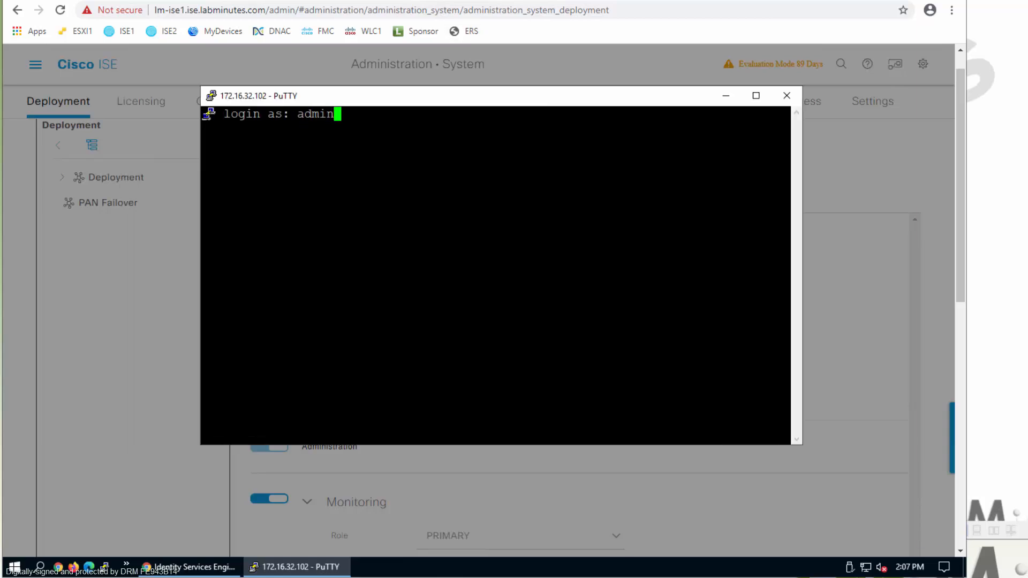
pyautogui.press('Return')
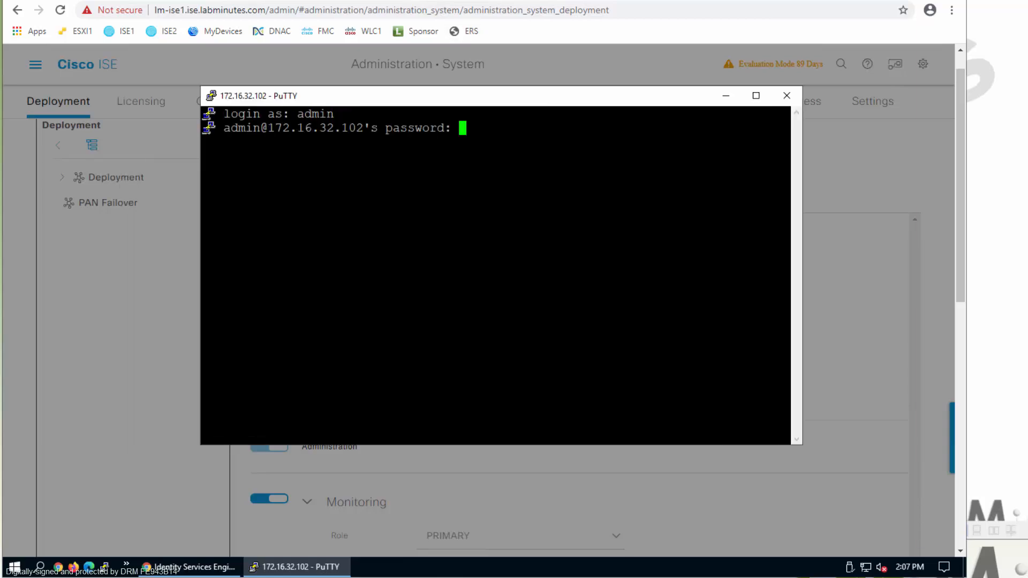
pyautogui.press('Return')
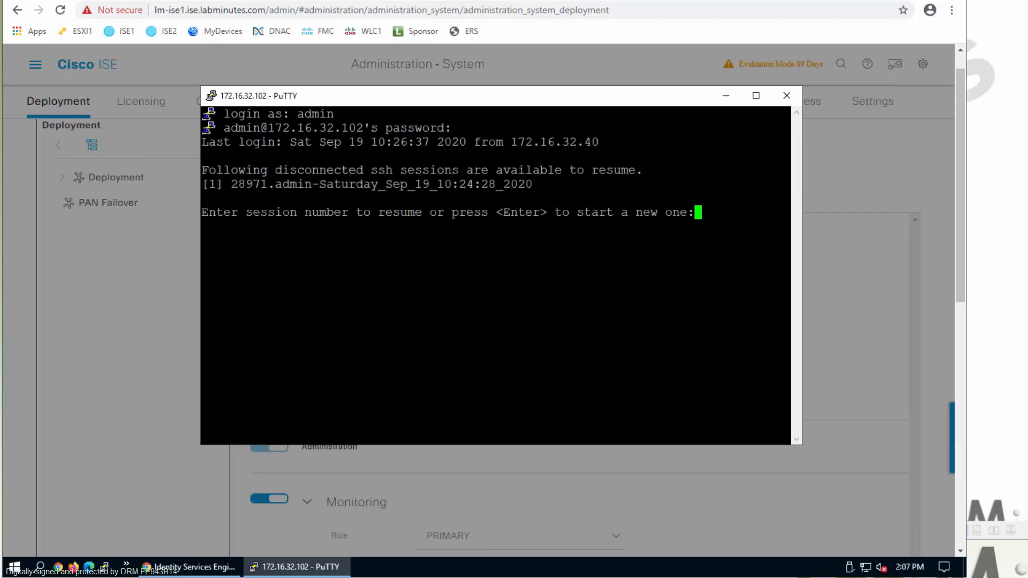
pyautogui.press('Return')
pyautogui.press('Return')
pyautogui.press('Return')
pyautogui.press('Return')
# - Ping lm-ise2.ise.labminutes.com, confirming 0% loss, then return to the ISE page
pyautogui.write('ping lm-is')
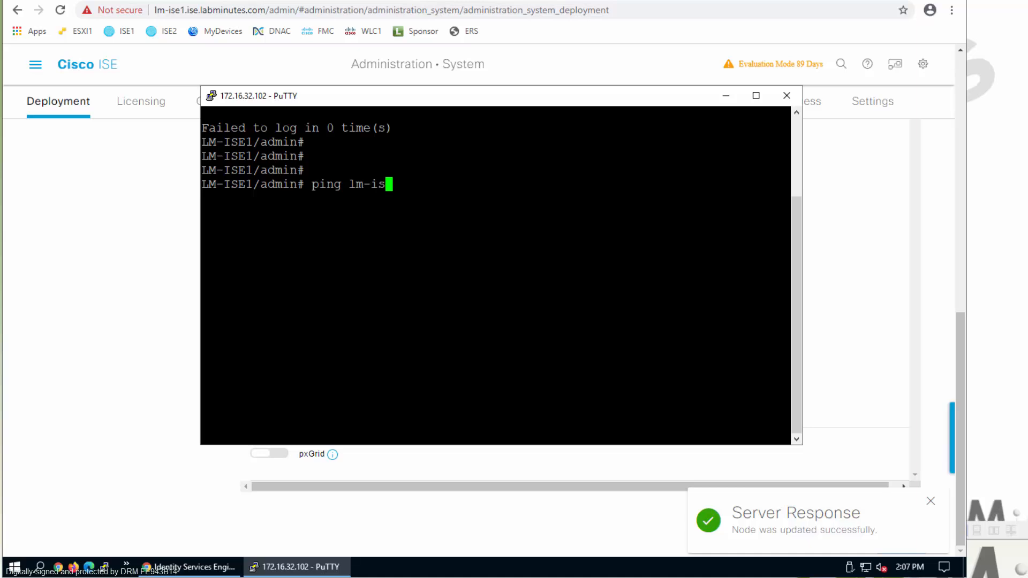
pyautogui.write('e2.ise.labmi')
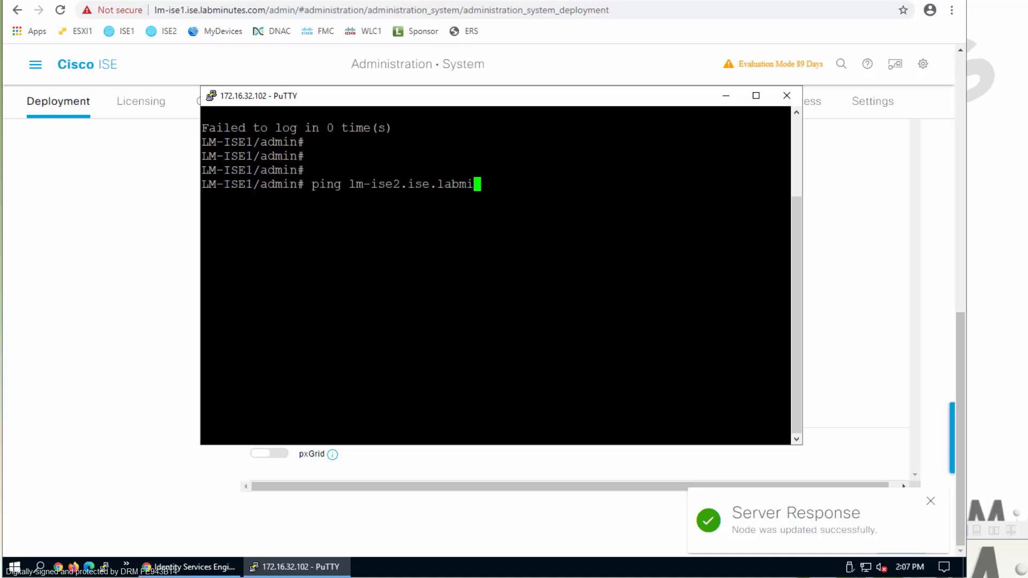
pyautogui.write('nutes.com')
pyautogui.press('Return')
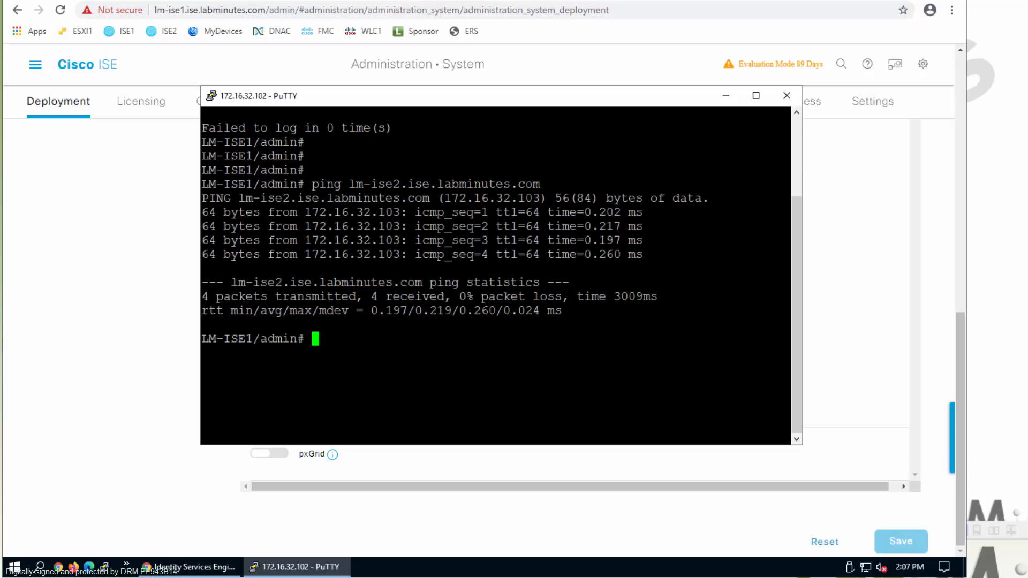
pyautogui.moveTo(350, 184); pyautogui.dragTo(540, 183)
pyautogui.rightClick(538, 183)
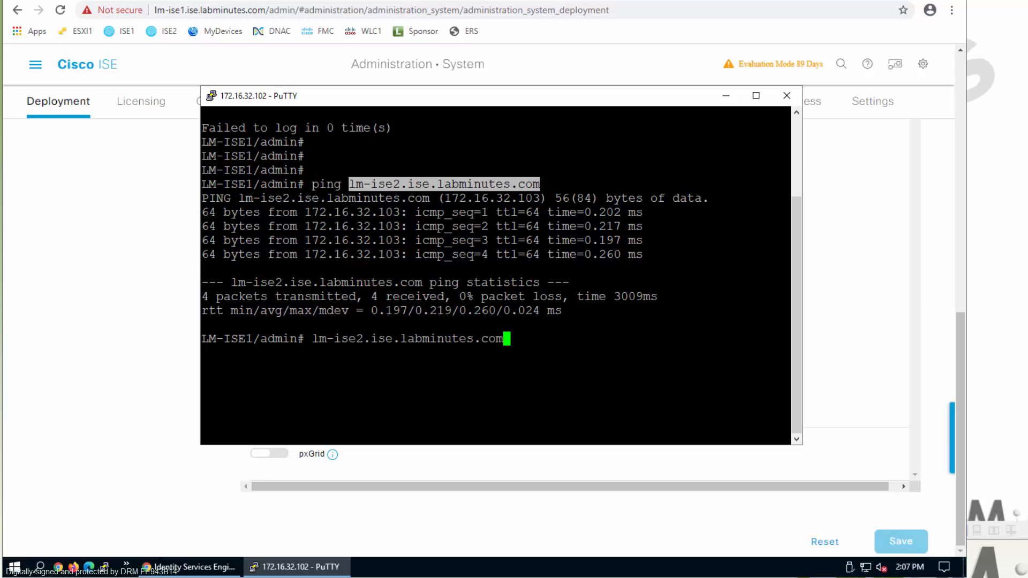
pyautogui.press('BackSpace')
pyautogui.press('BackSpace')
pyautogui.press('BackSpace')
pyautogui.press('BackSpace')
pyautogui.press('BackSpace')
pyautogui.press('BackSpace')
pyautogui.press('BackSpace')
pyautogui.press('BackSpace')
pyautogui.press('BackSpace')
pyautogui.press('BackSpace')
pyautogui.press('BackSpace')
pyautogui.press('BackSpace')
pyautogui.press('BackSpace')
pyautogui.press('BackSpace')
pyautogui.press('BackSpace')
pyautogui.press('BackSpace')
pyautogui.press('BackSpace')
pyautogui.press('BackSpace')
pyautogui.press('BackSpace')
pyautogui.press('BackSpace')
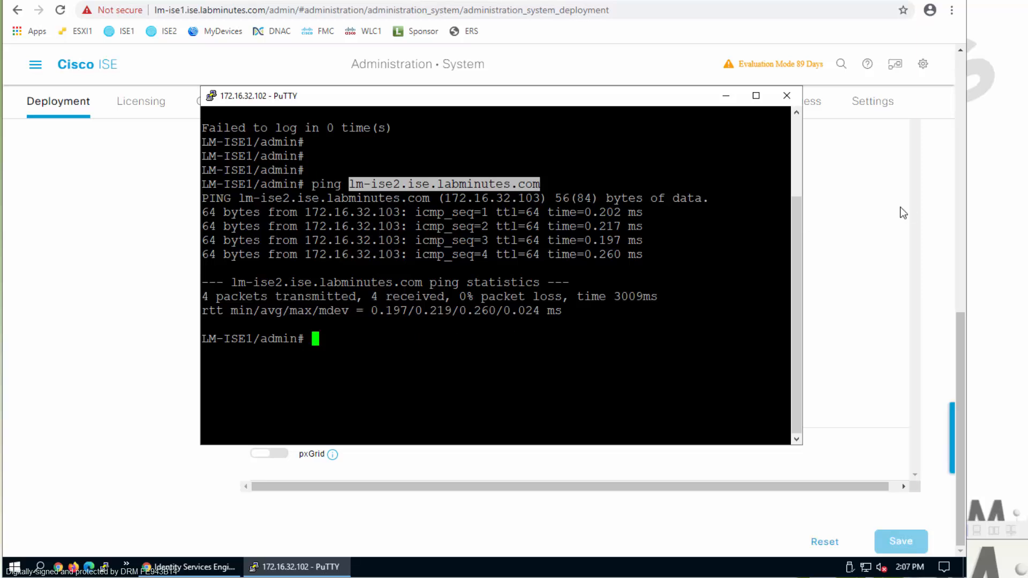
pyautogui.click(870, 206)
pyautogui.scroll(5, 577, 242)
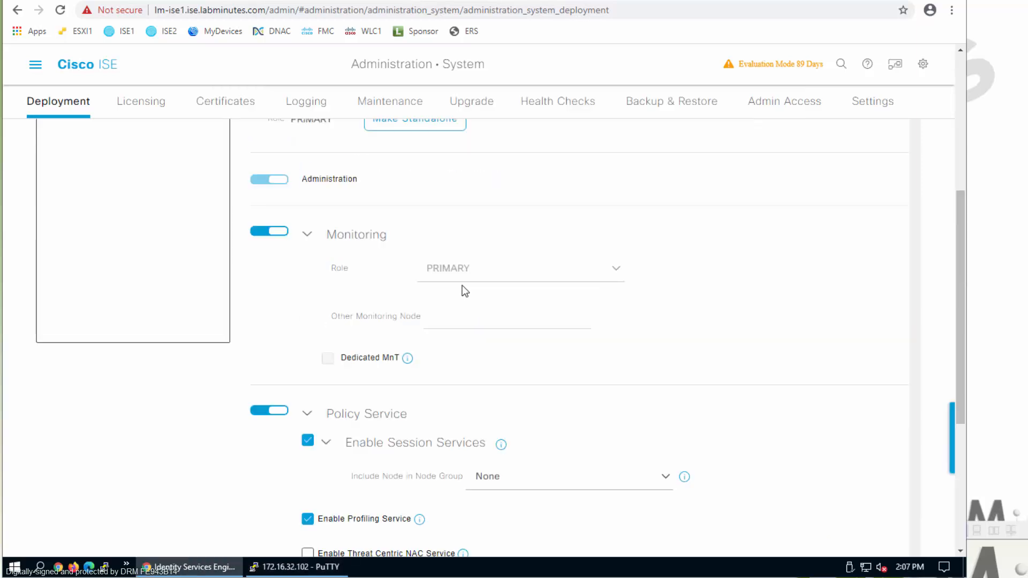
# - Confirm LM-ISE1's role reads PRIMARY, then go back to the Deployment Nodes list
pyautogui.scroll(3, 329, 226)
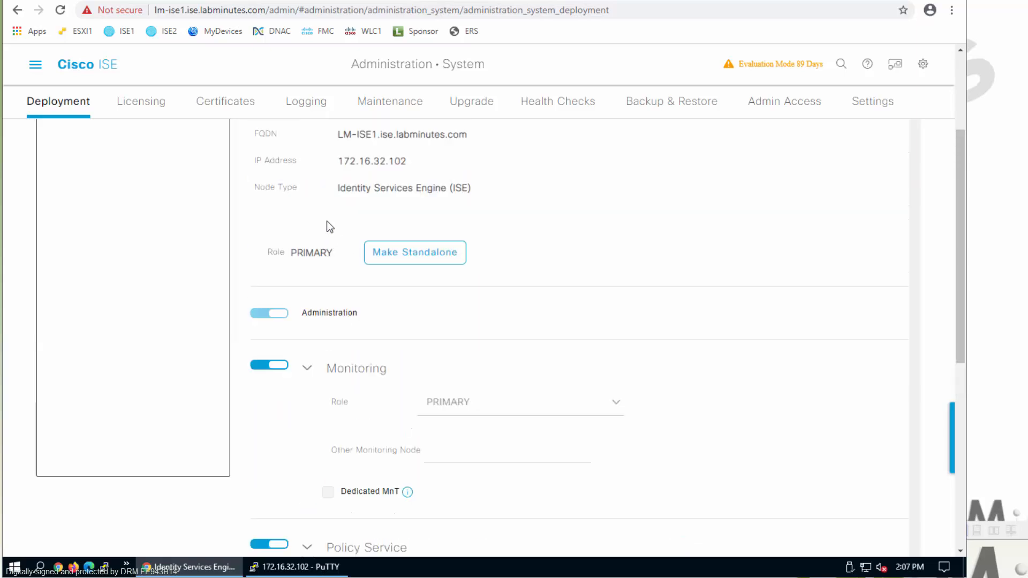
pyautogui.doubleClick(311, 252)
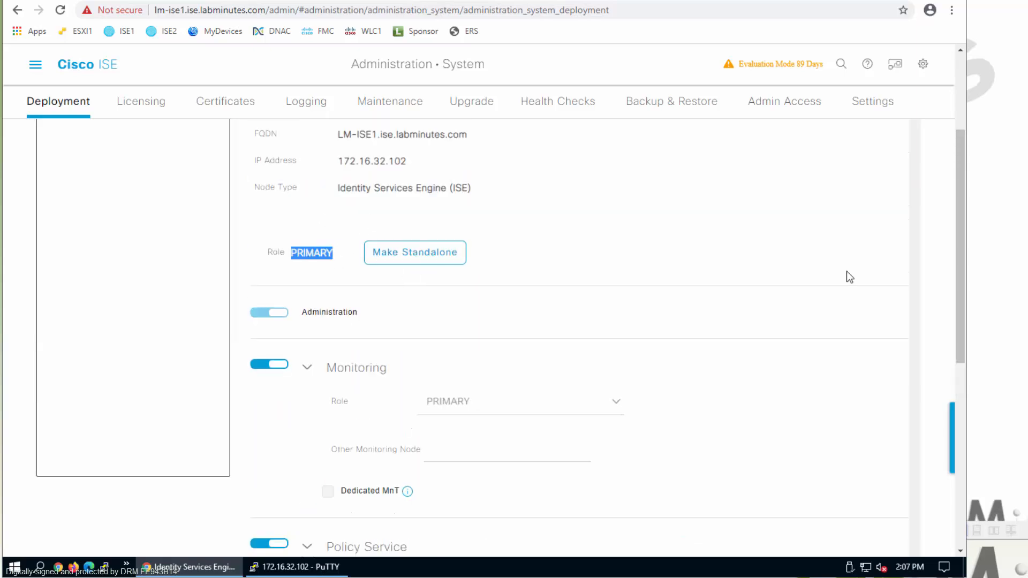
pyautogui.scroll(-8, 798, 340)
pyautogui.scroll(10, 178, 202)
pyautogui.click(67, 108)
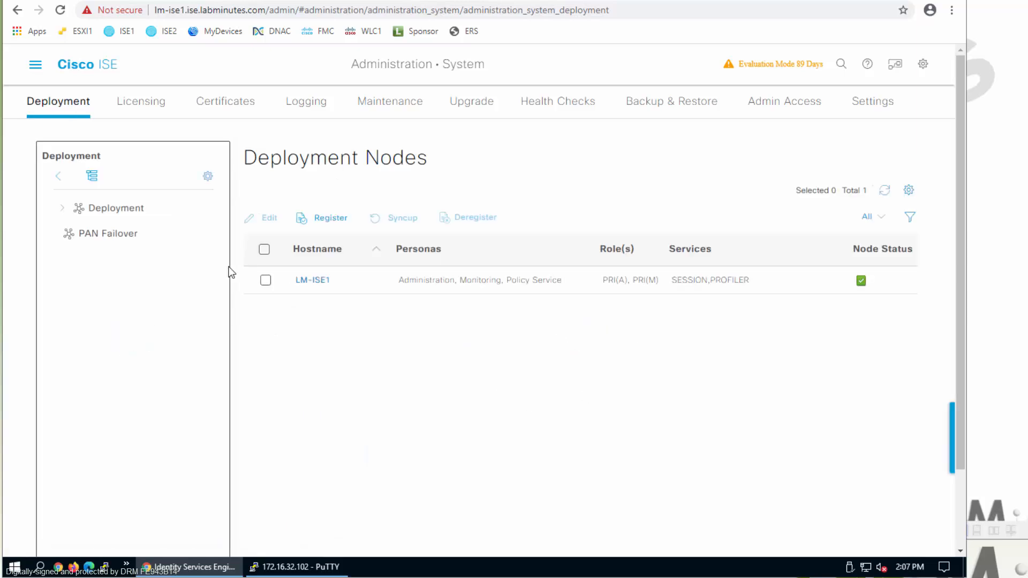
# - Register node lm-ise2.ise.labminutes.com with username admin and its password, and continue
pyautogui.click(334, 218)
pyautogui.write('lm-ise2.ise.labminutes.com')
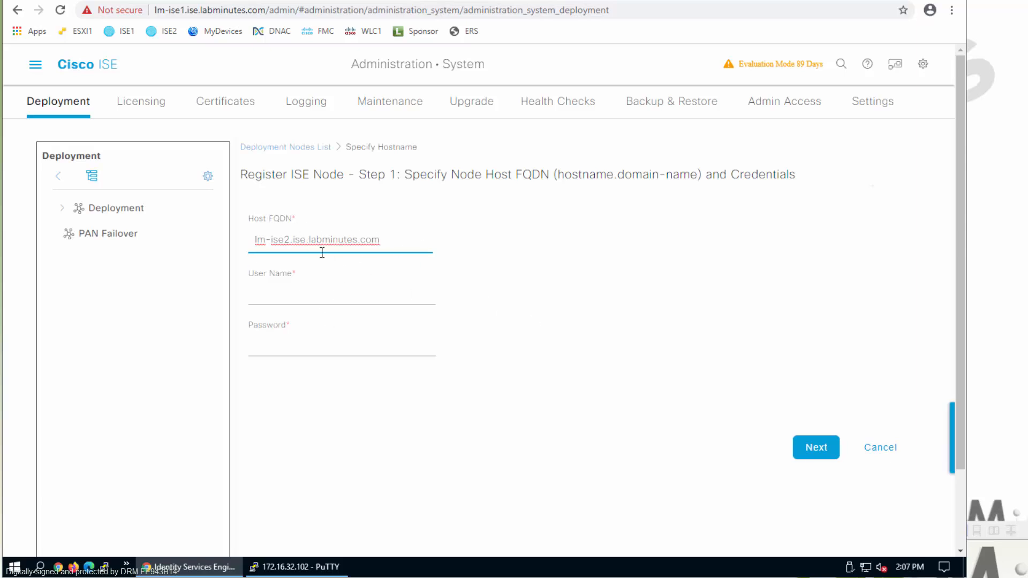
pyautogui.click(312, 296)
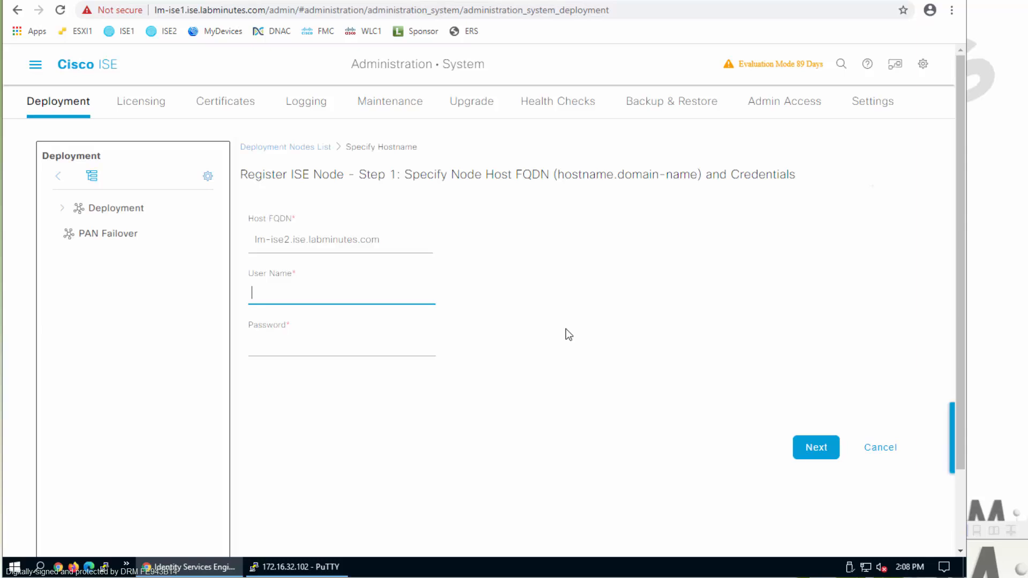
pyautogui.write('admin')
pyautogui.press('Tab')
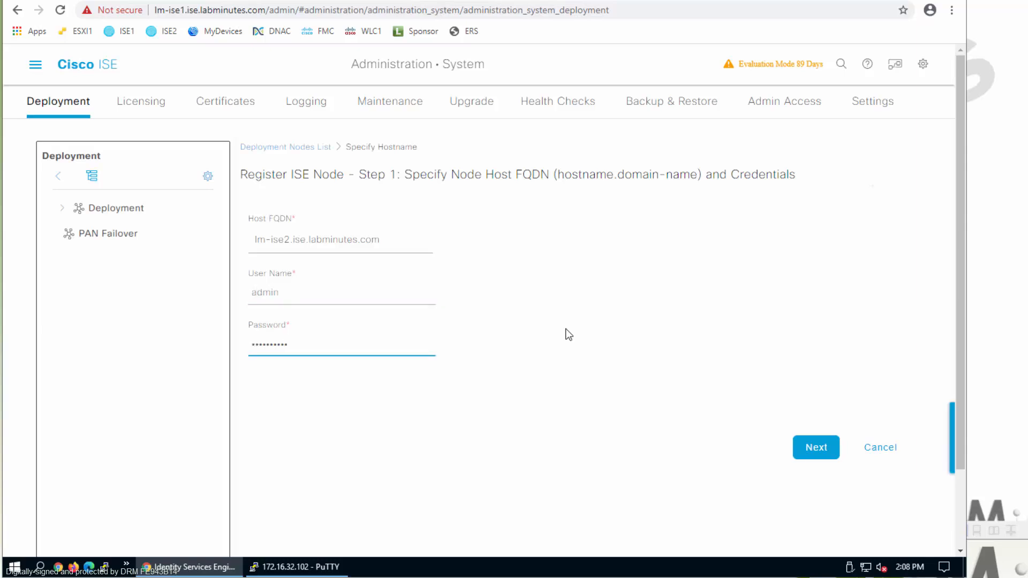
pyautogui.click(815, 448)
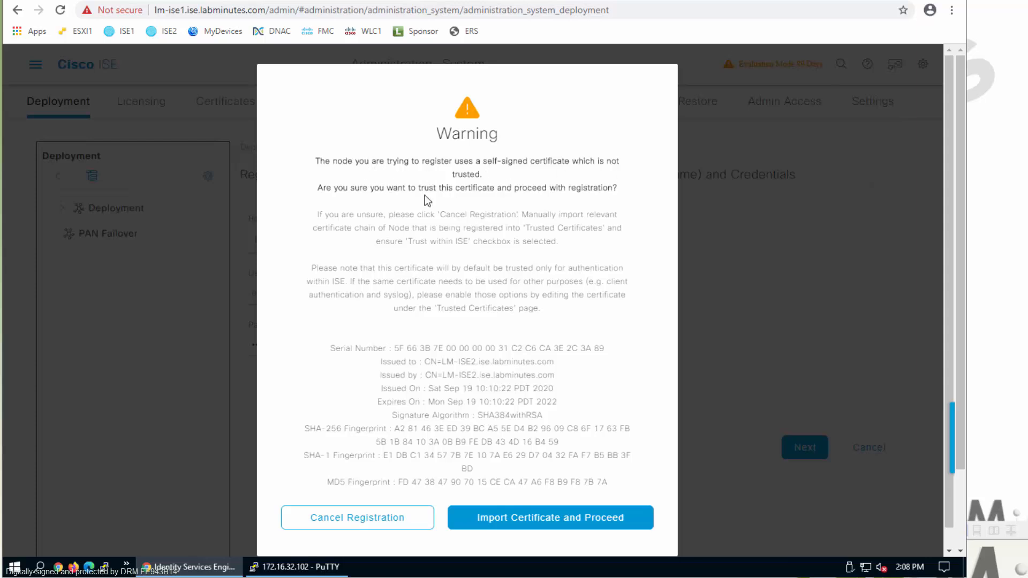
# - Decline to trust LM-ISE2's self-signed certificate by cancelling the registration
pyautogui.moveTo(403, 189); pyautogui.dragTo(561, 188)
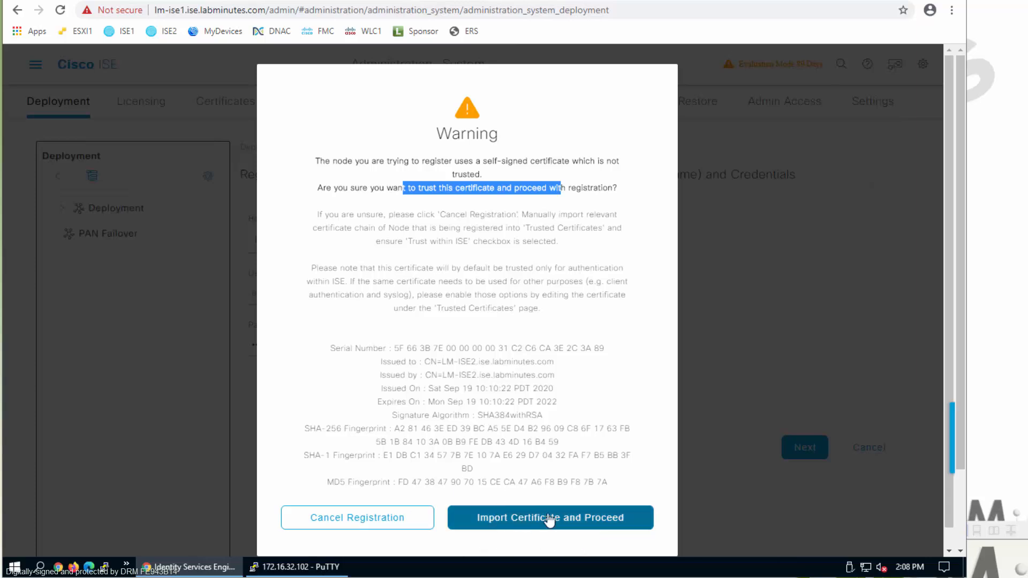
pyautogui.click(374, 528)
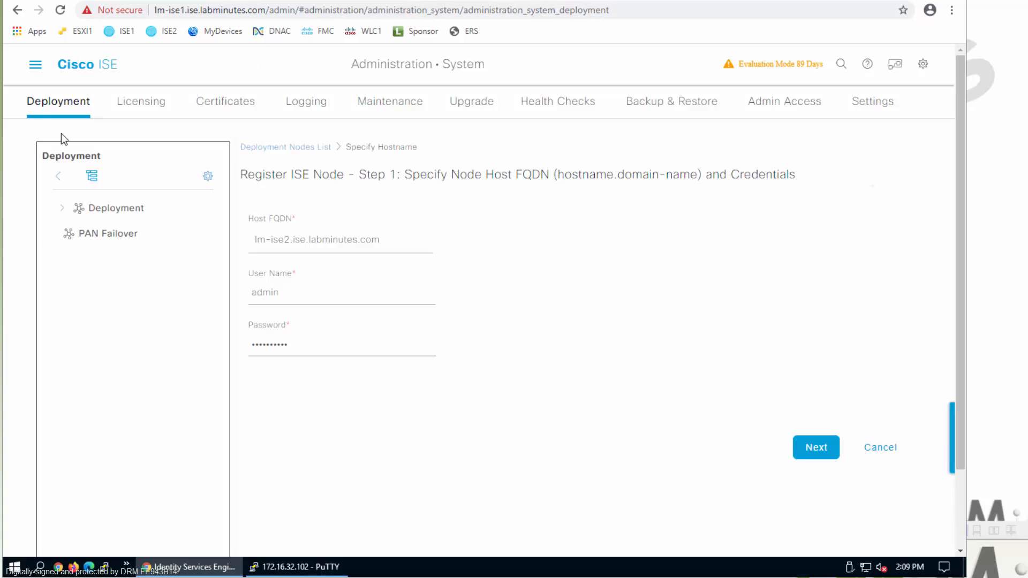
# - Open ISE1's WILDCARD access.ise.labminutes.com system certificate for editing
pyautogui.click(222, 107)
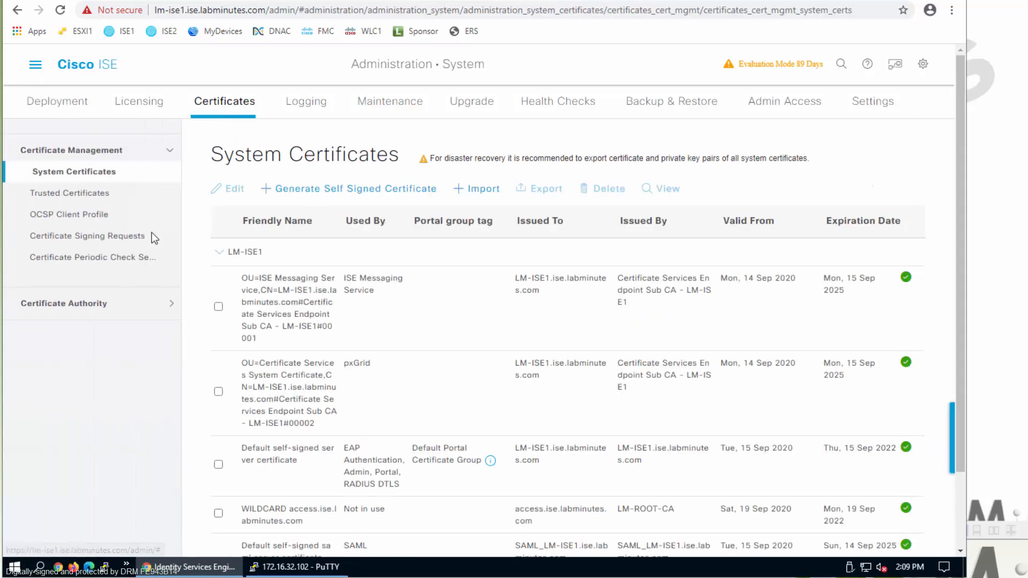
pyautogui.scroll(-2, 283, 403)
pyautogui.click(218, 422)
pyautogui.scroll(2, 295, 418)
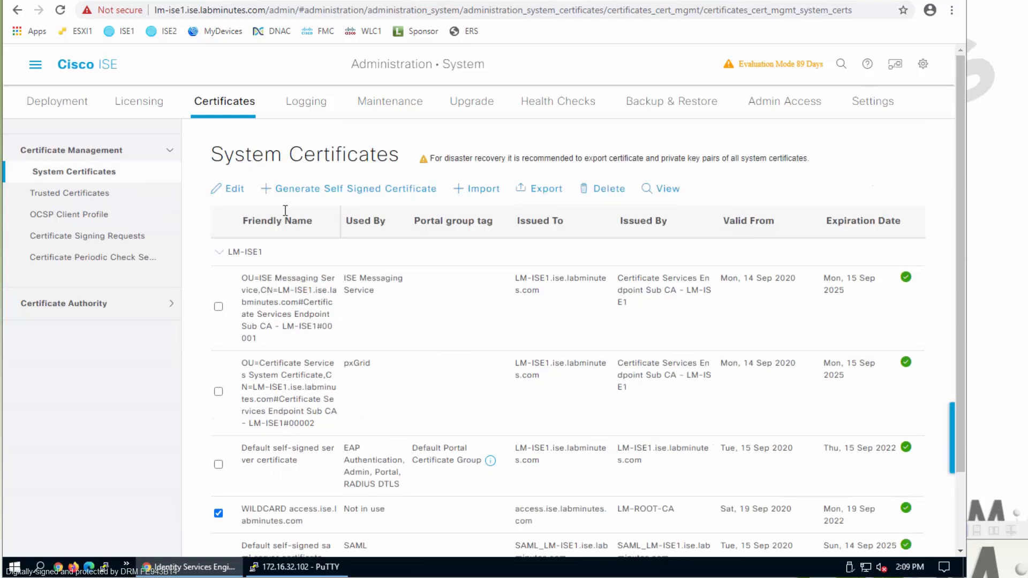
pyautogui.click(230, 189)
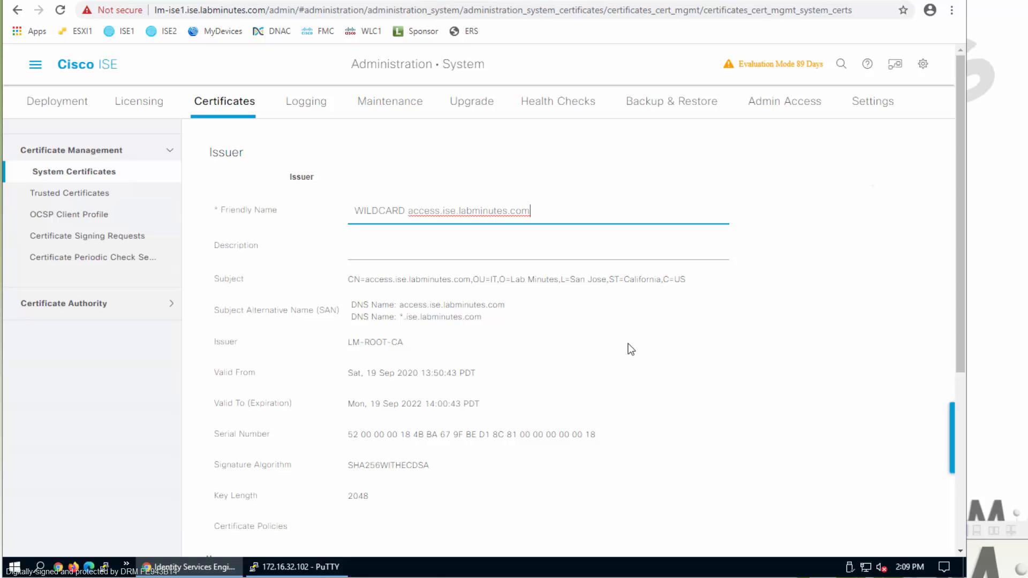
# - Enable Admin, EAP Authentication and RADIUS DTLS usage, accepting each warning
pyautogui.scroll(-3, 600, 377)
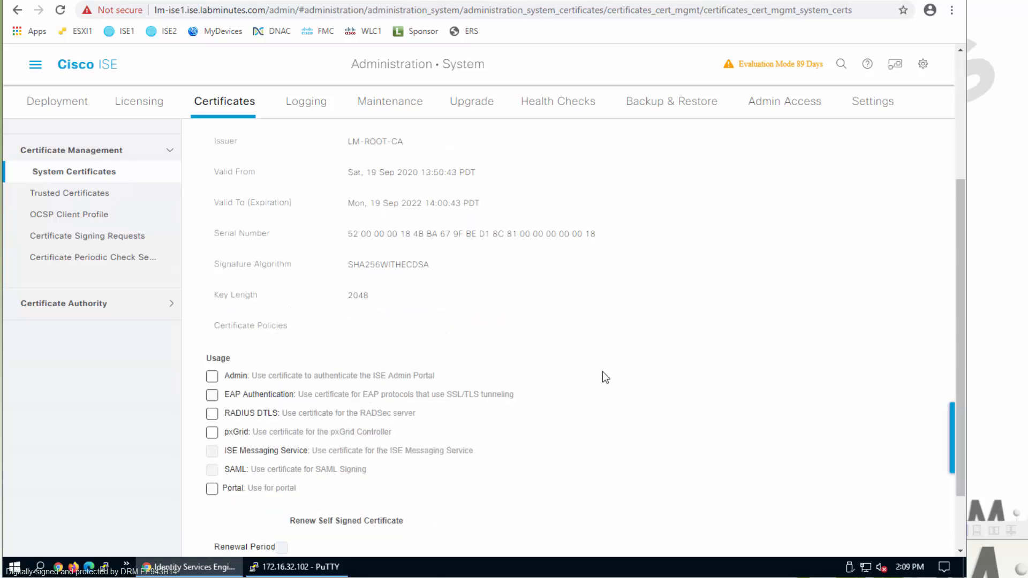
pyautogui.click(213, 376)
pyautogui.click(448, 221)
pyautogui.click(212, 395)
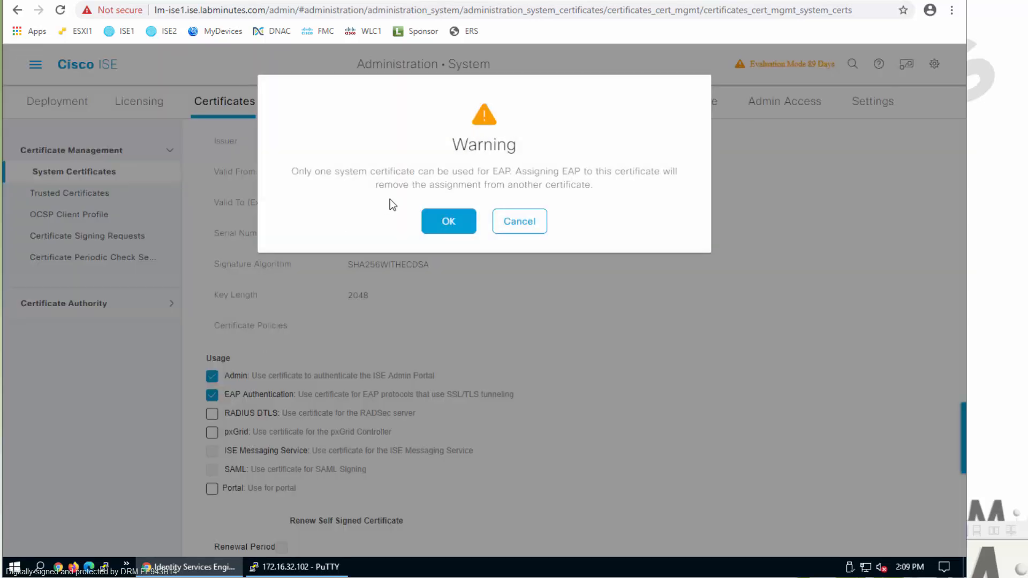
pyautogui.click(442, 221)
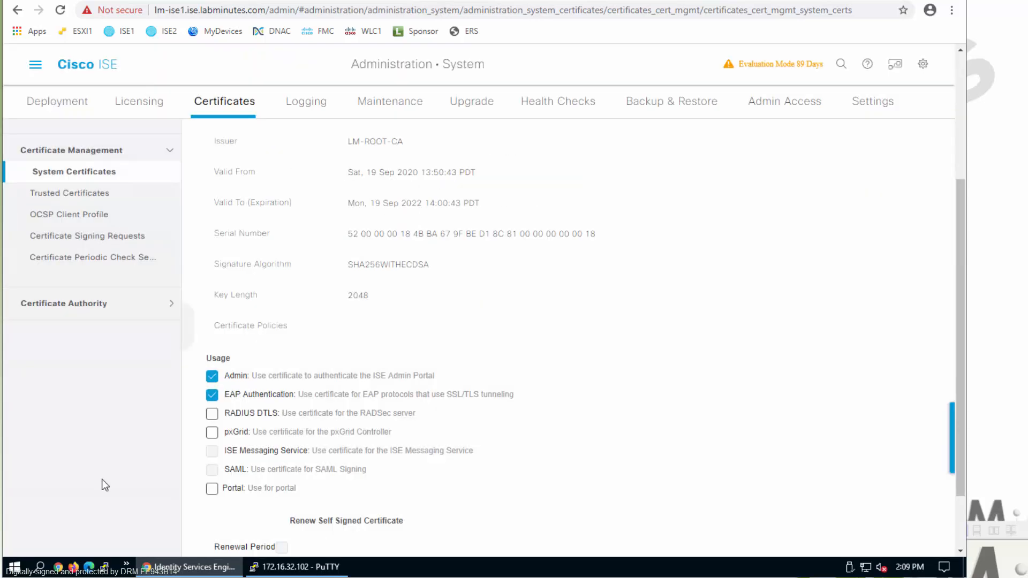
pyautogui.click(212, 414)
pyautogui.click(439, 248)
# - Enable Portal usage with the Default Portal Certificate Group tag and save
pyautogui.click(212, 489)
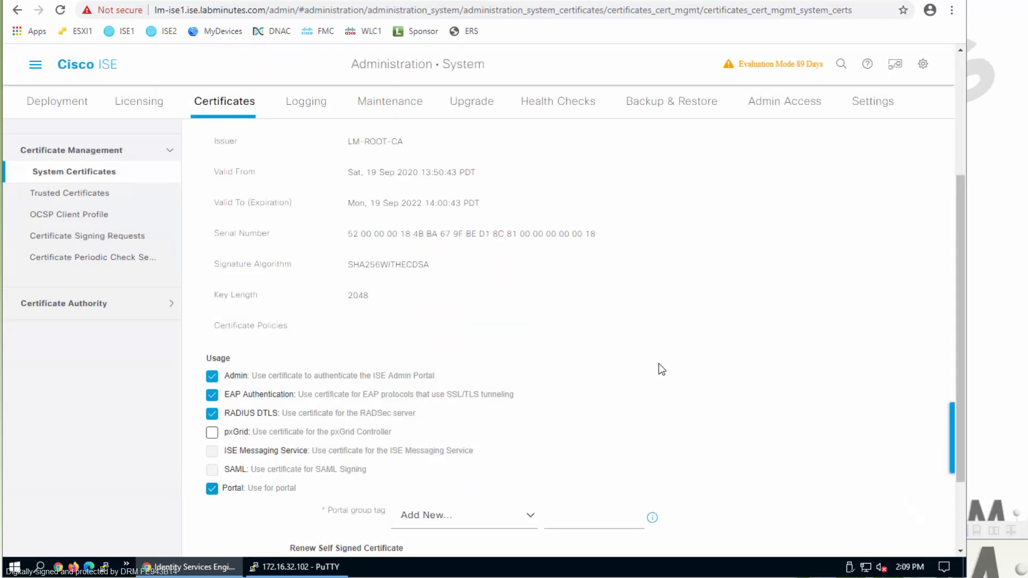
pyautogui.scroll(-2, 536, 426)
pyautogui.click(455, 408)
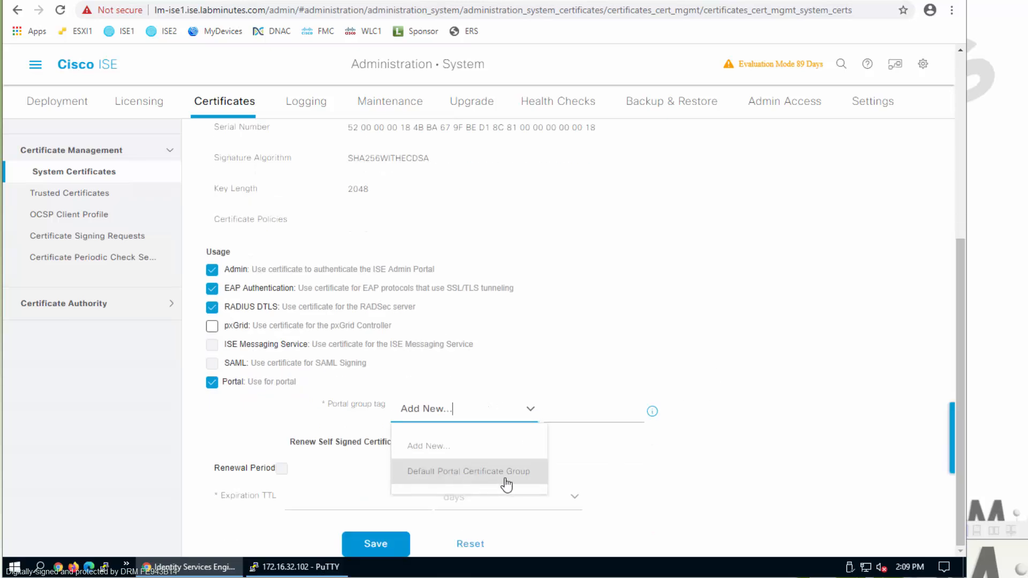
pyautogui.click(507, 473)
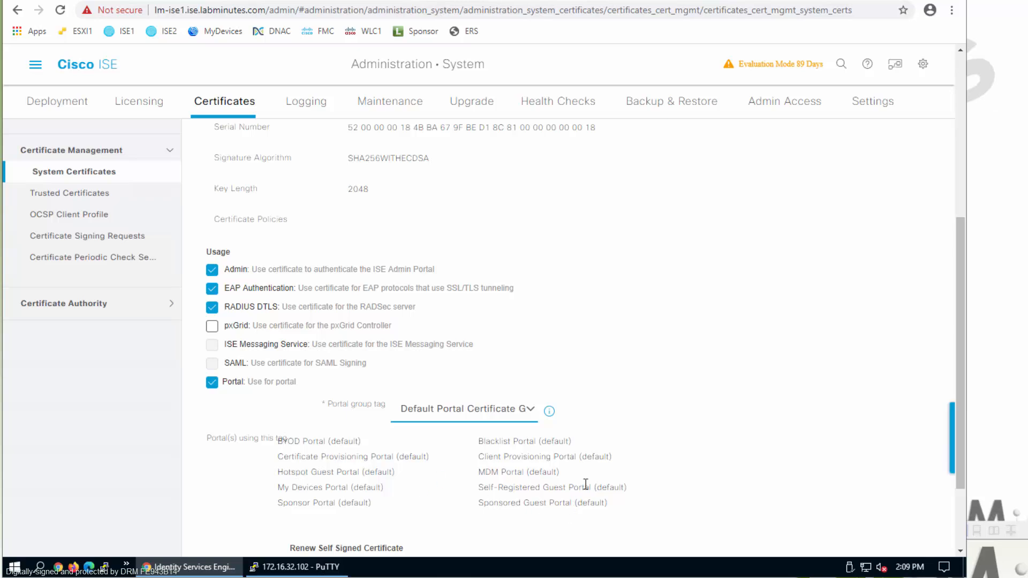
pyautogui.scroll(-2, 586, 484)
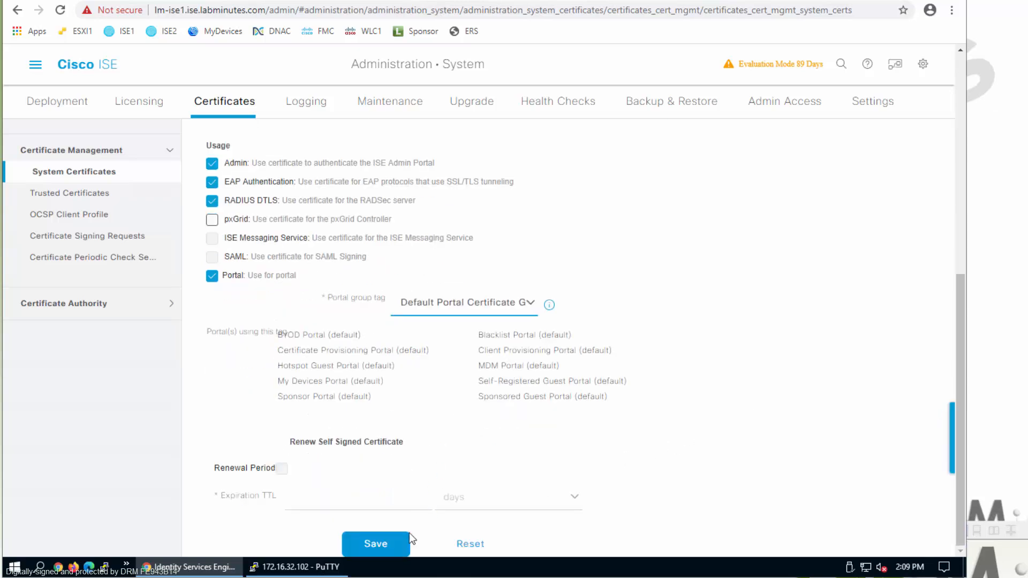
pyautogui.click(390, 546)
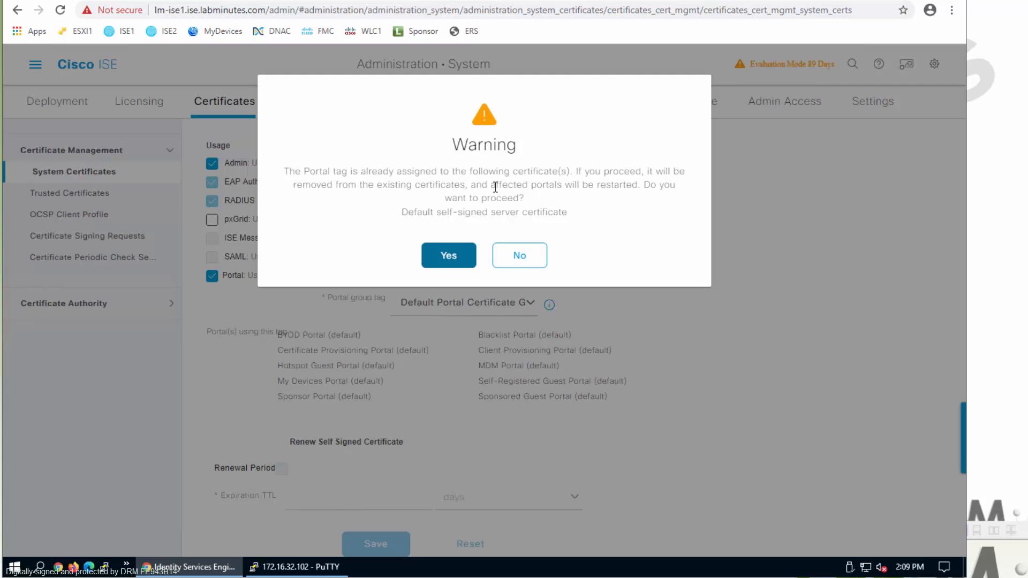
# - Agree to move the Portal tag off the default certificate so ISE1 restarts
pyautogui.click(448, 261)
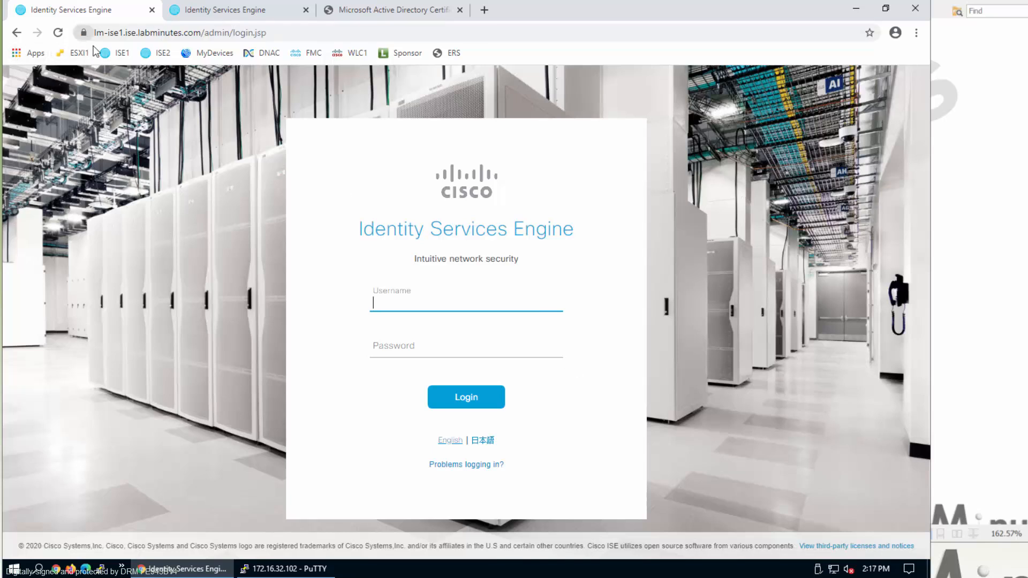
# - Check that ISE1's login page now presents the LM-ROOT-CA-issued wildcard certificate
pyautogui.click(221, 12)
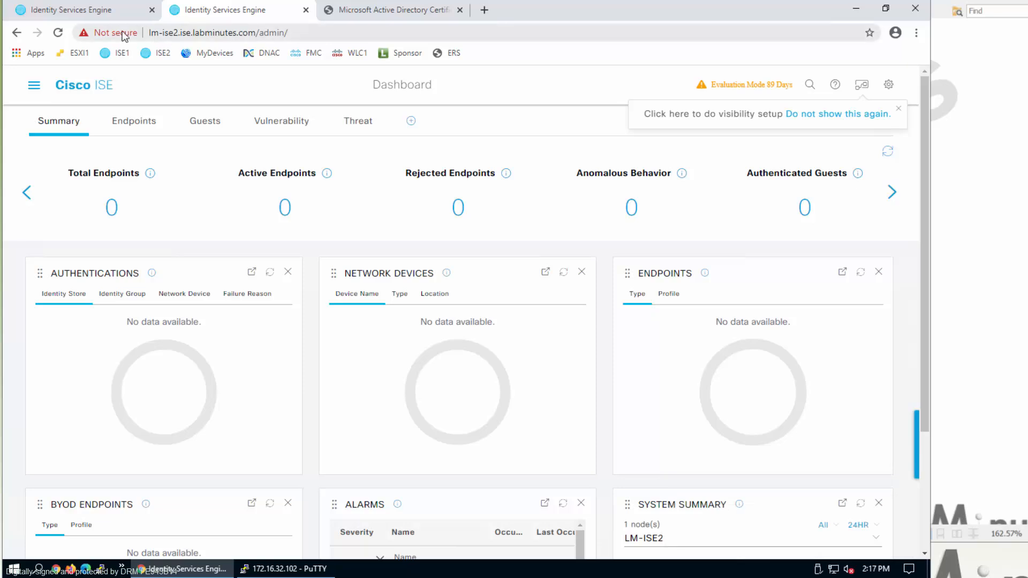
pyautogui.click(93, 17)
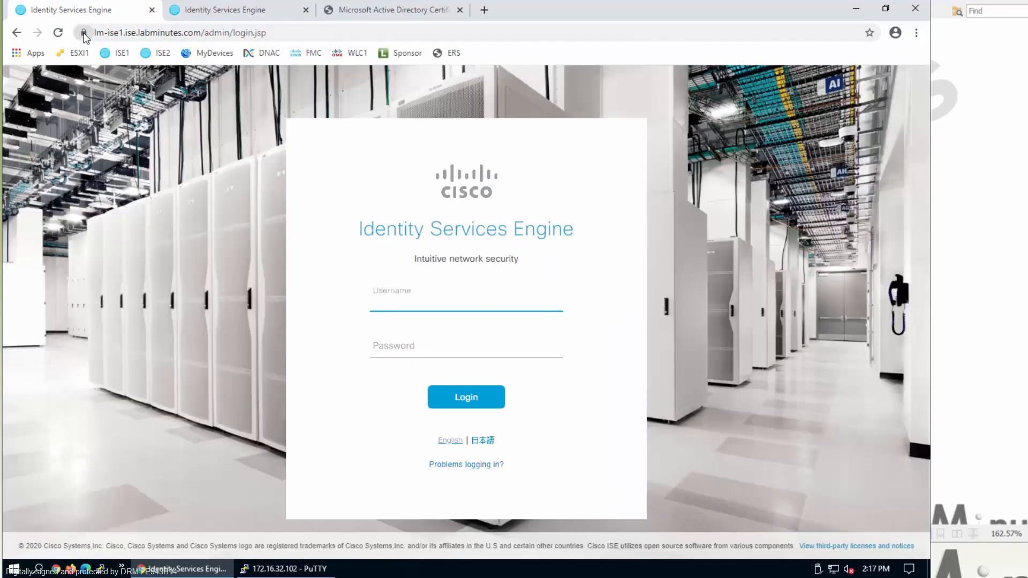
pyautogui.click(83, 32)
pyautogui.click(184, 152)
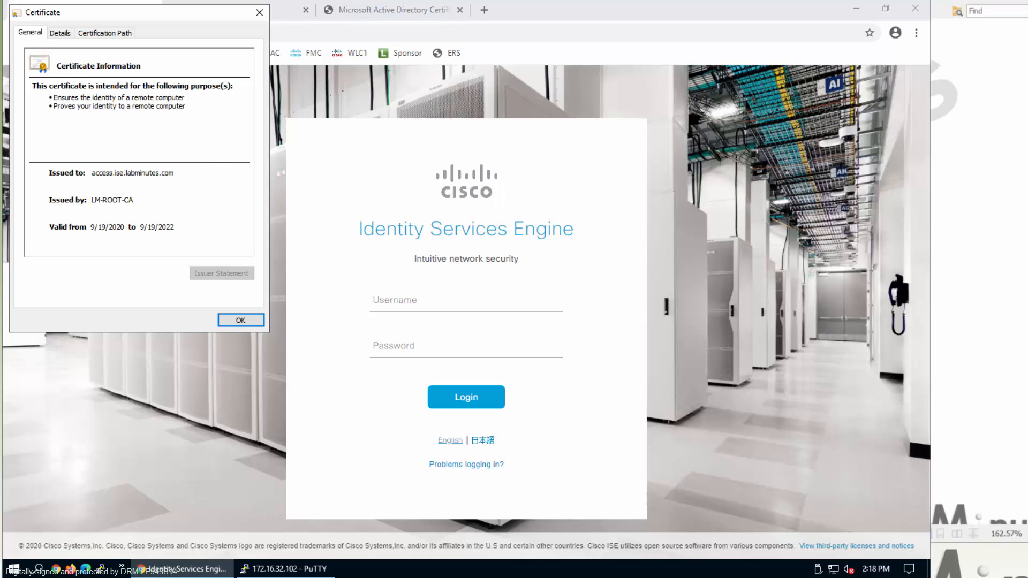
pyautogui.moveTo(404, 31); pyautogui.dragTo(561, 37)
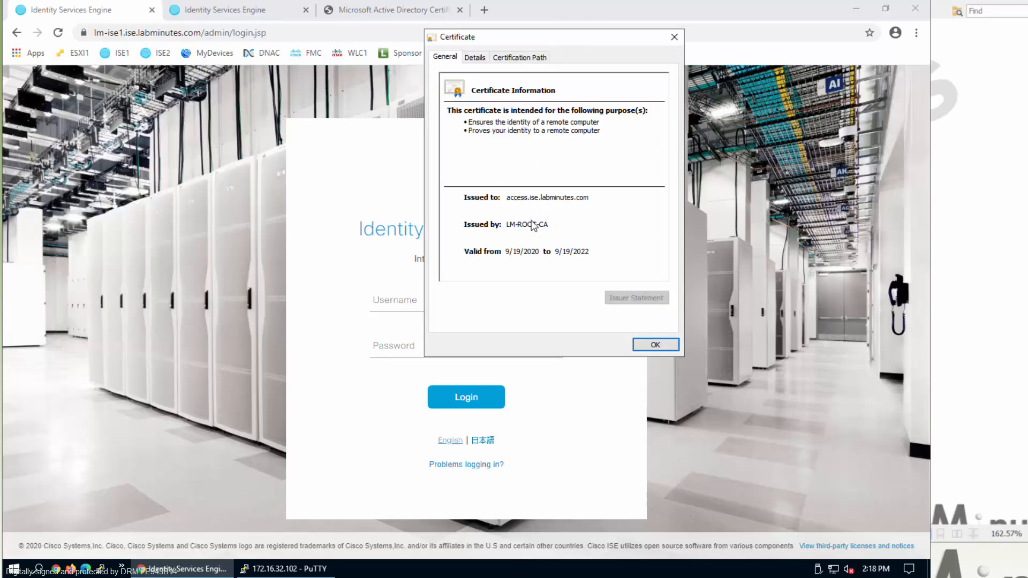
pyautogui.click(674, 37)
# - Log in to ISE1 as admin with the account password
pyautogui.write('admin')
pyautogui.press('Tab')
pyautogui.write('Ci')
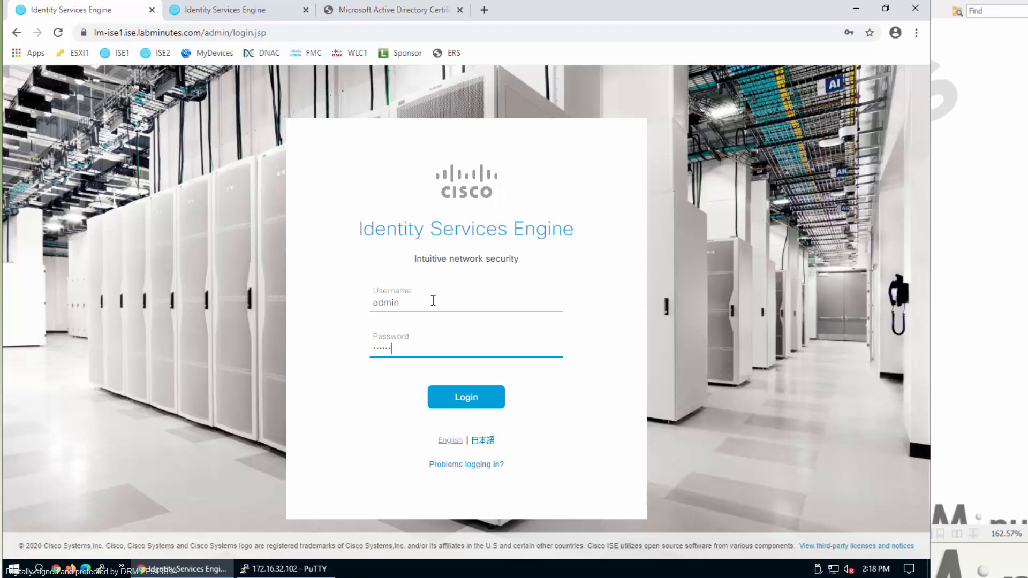
pyautogui.press('Return')
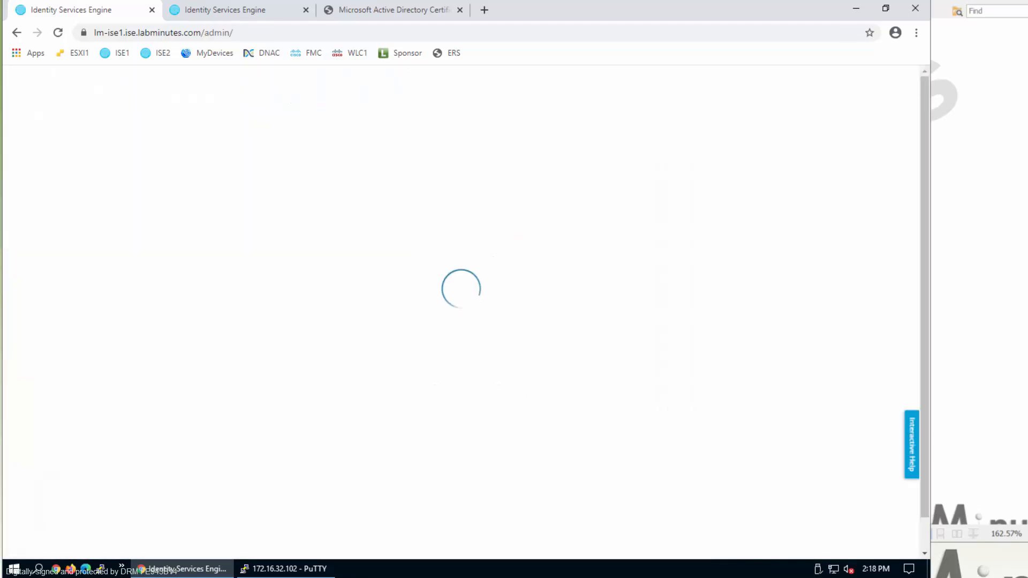
# - Go to Administration > System > Certificates and select the WILDCARD certificate
pyautogui.click(32, 91)
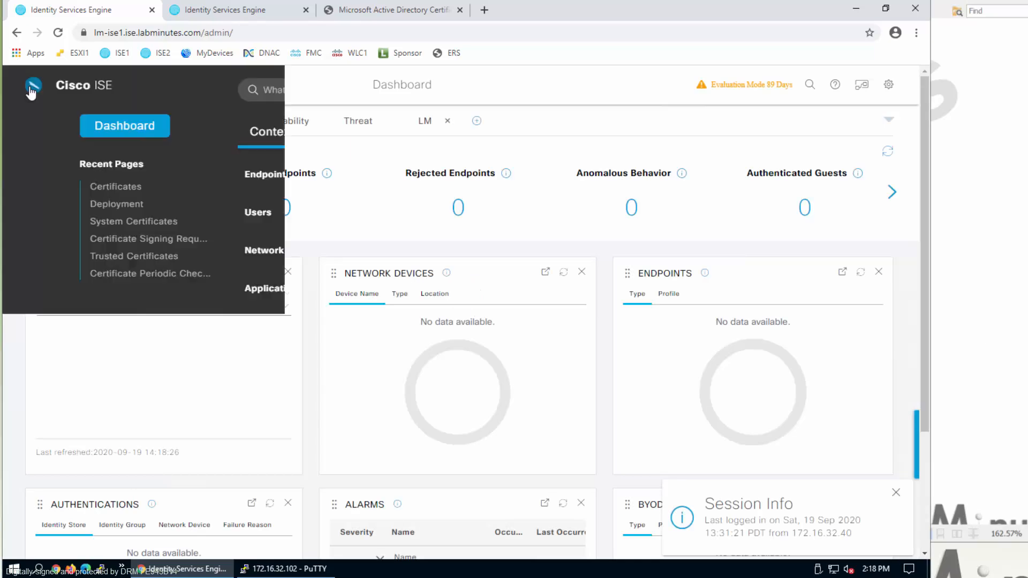
pyautogui.click(660, 131)
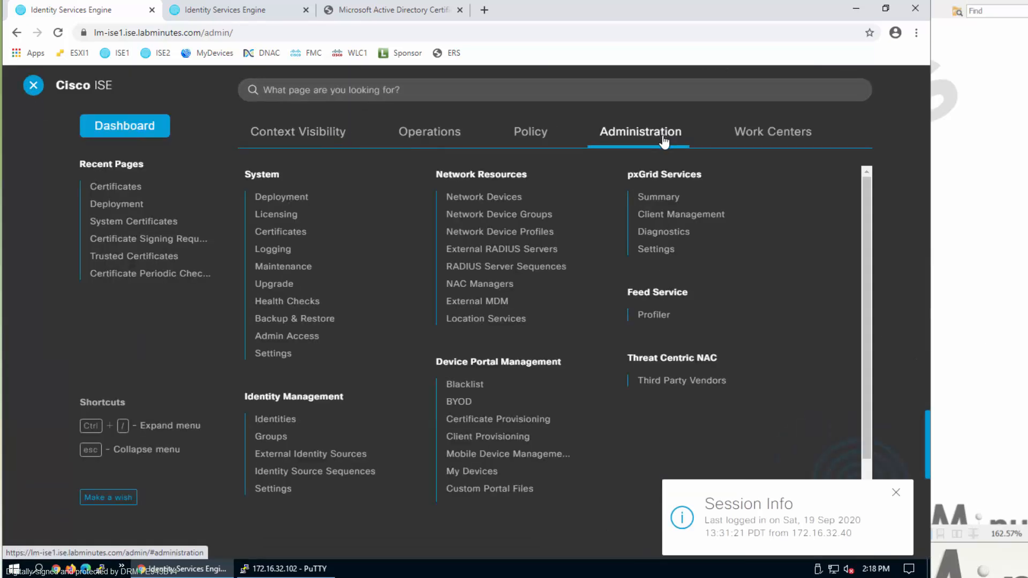
pyautogui.click(311, 234)
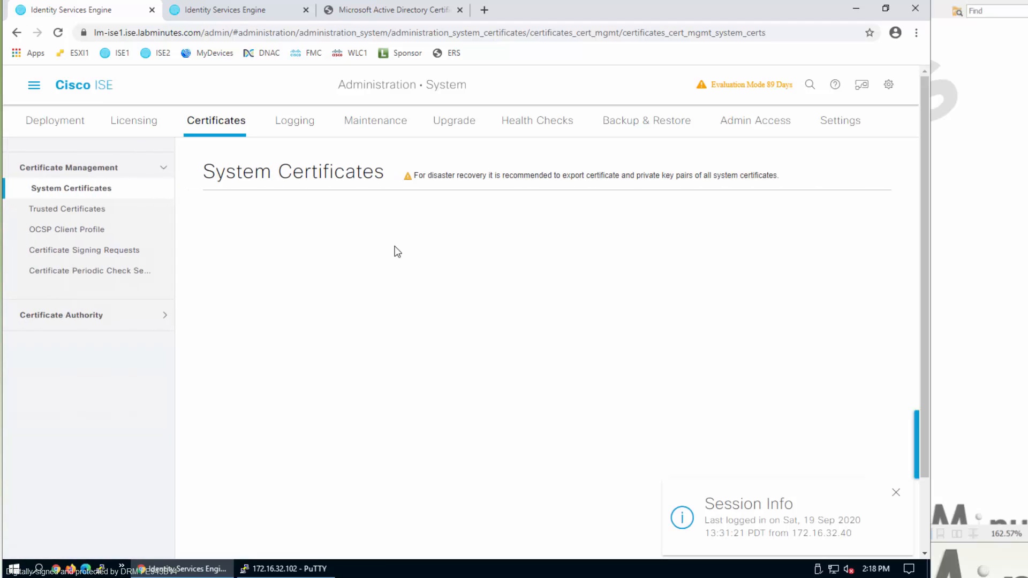
pyautogui.scroll(-3, 470, 290)
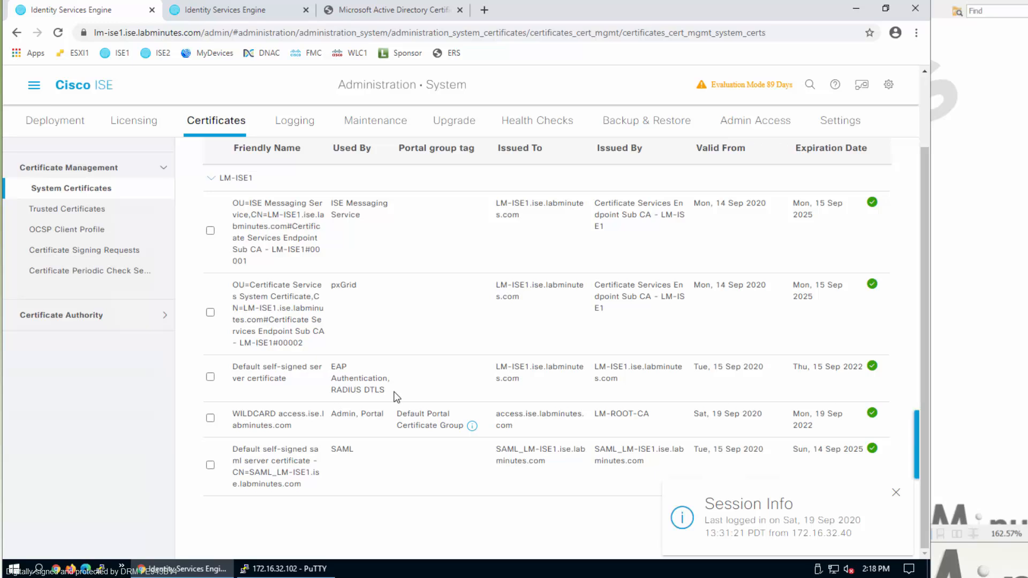
pyautogui.click(211, 418)
pyautogui.scroll(3, 241, 322)
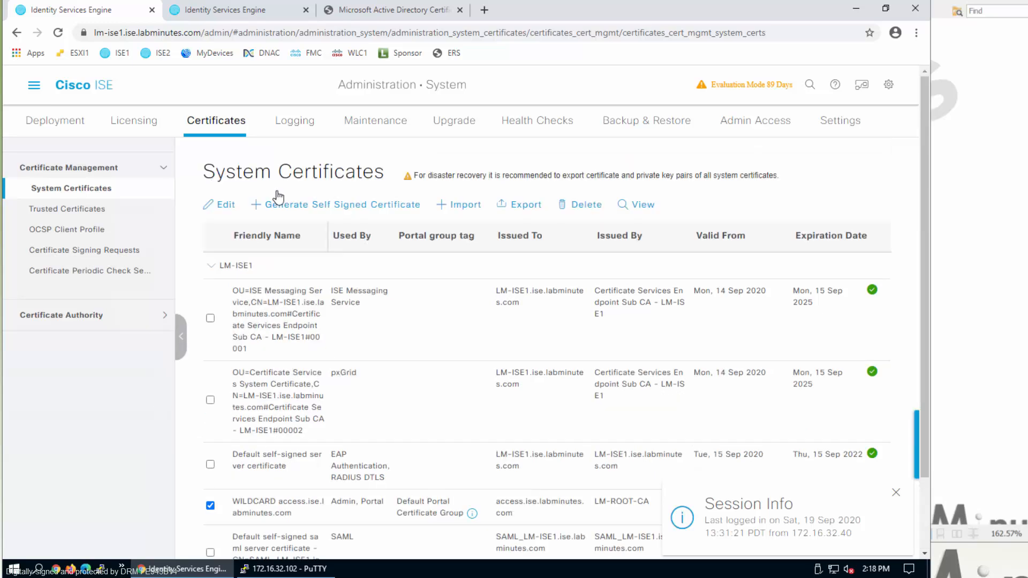
# - Add EAP Authentication and RADIUS DTLS to the WILDCARD certificate's uses and save
pyautogui.click(218, 205)
pyautogui.scroll(-8, 291, 349)
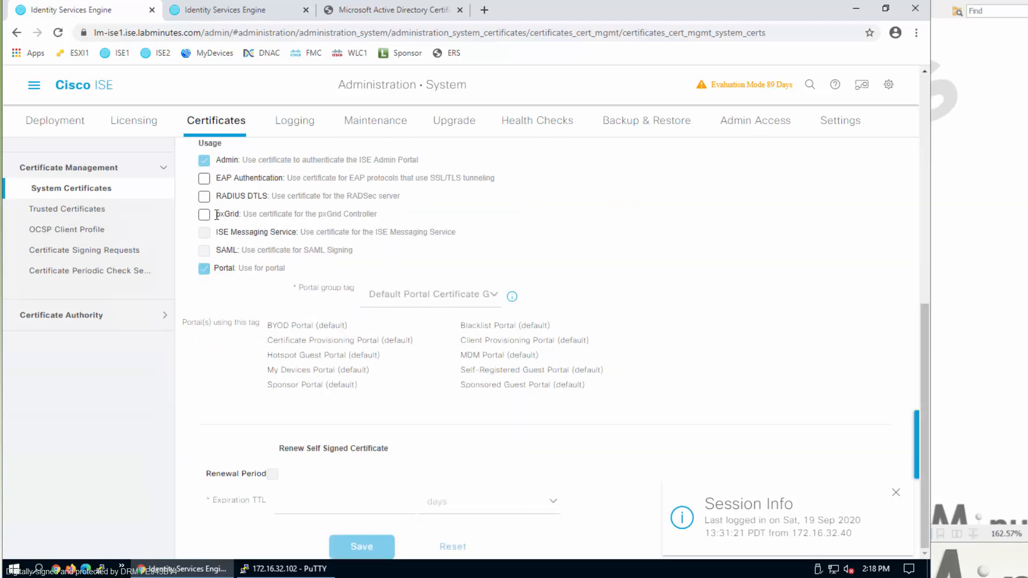
pyautogui.scroll(1, 203, 257)
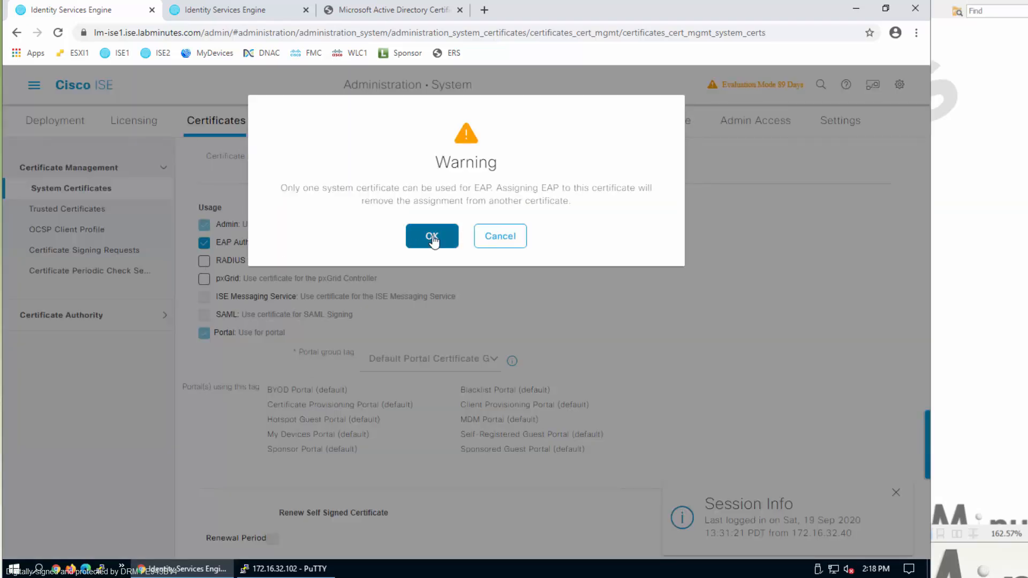
pyautogui.click(429, 236)
pyautogui.click(206, 263)
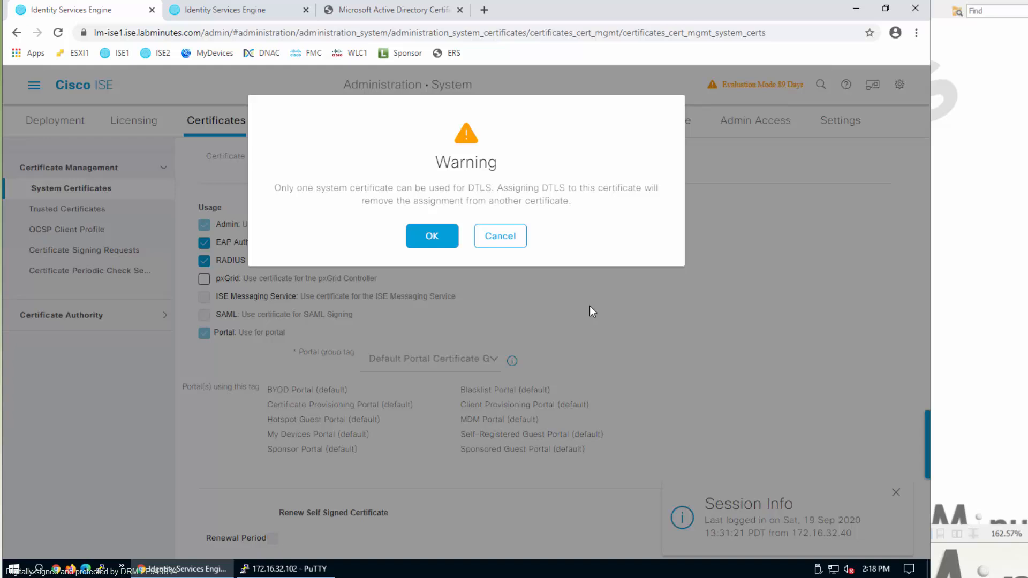
pyautogui.click(448, 238)
pyautogui.scroll(-1, 609, 271)
pyautogui.click(364, 548)
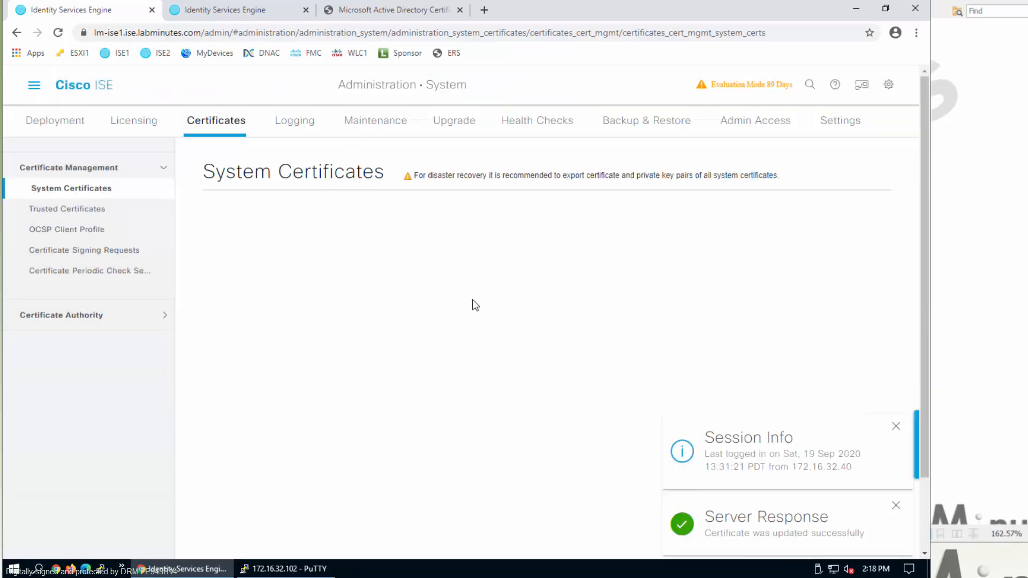
# - Clear the notices, confirm the default certificate shows Not in use, and reselect WILDCARD
pyautogui.click(896, 426)
pyautogui.click(896, 506)
pyautogui.scroll(-2, 402, 374)
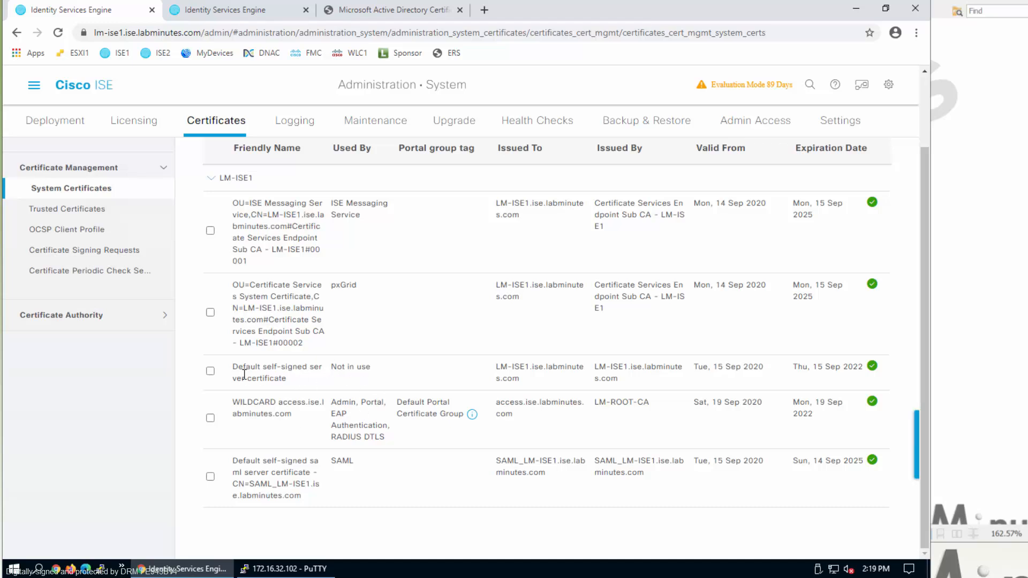
pyautogui.moveTo(371, 367); pyautogui.dragTo(333, 366)
pyautogui.scroll(1, 551, 466)
pyautogui.click(210, 484)
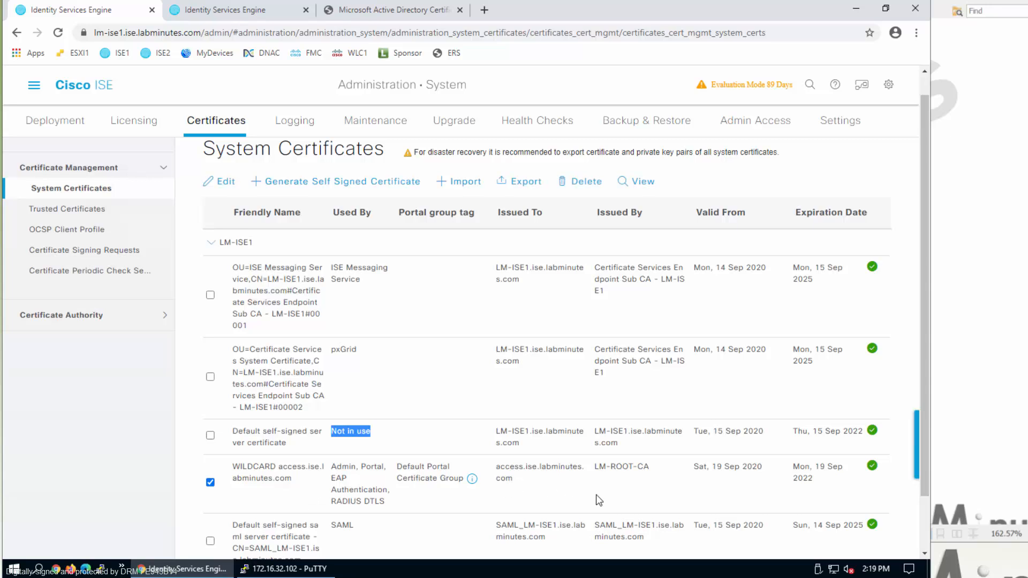
# - Export the WILDCARD certificate with a password-protected private key as WILDCARDaccessiselabminutesc.zip
pyautogui.click(522, 185)
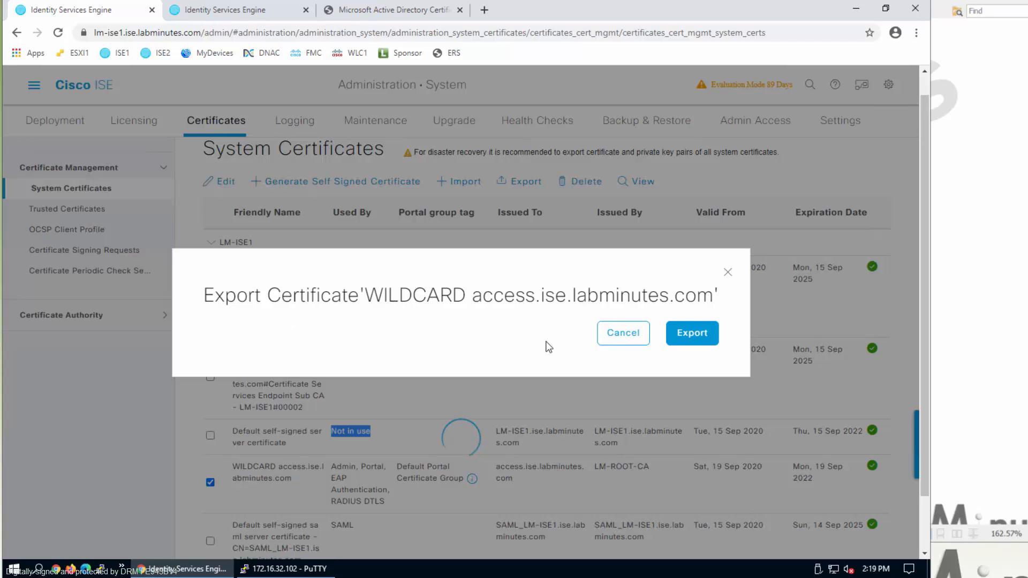
pyautogui.click(697, 341)
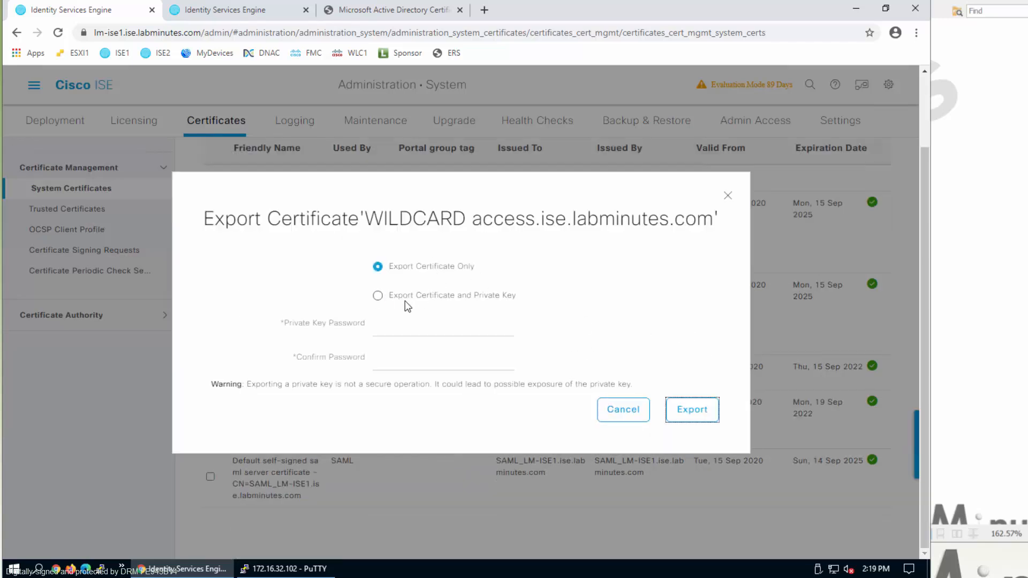
pyautogui.click(378, 295)
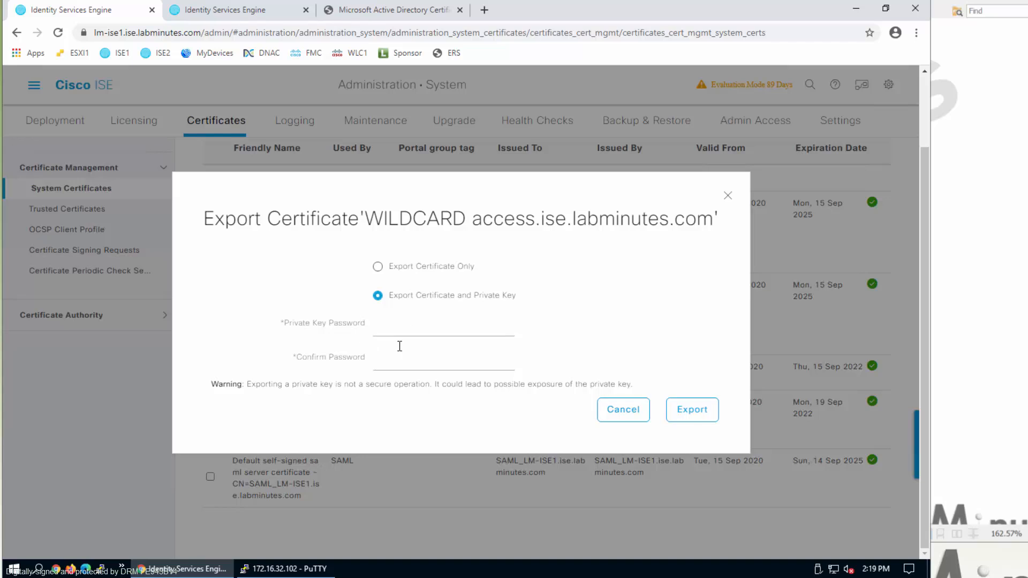
pyautogui.click(433, 327)
pyautogui.write('3')
pyautogui.press('Tab')
pyautogui.click(680, 418)
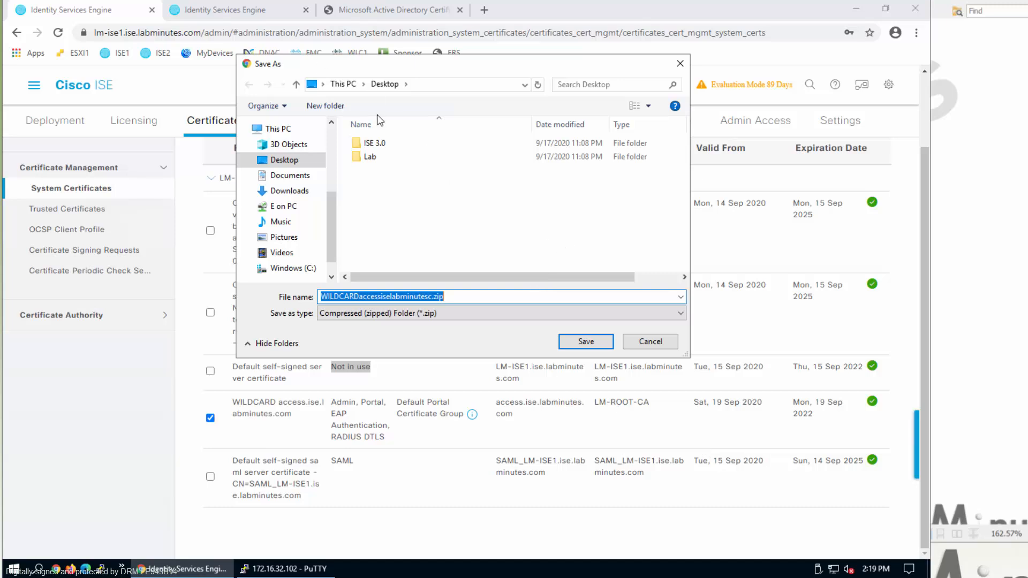
pyautogui.click(560, 343)
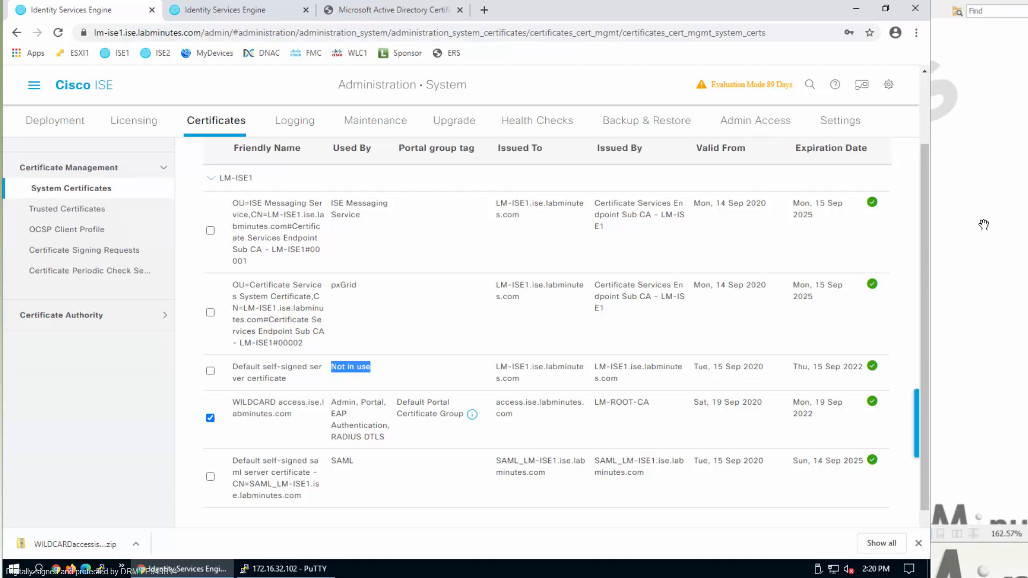
# - Extract the WILDCARD PEM and PVK files to the Desktop, then restore the ISE2 browser
pyautogui.click(214, 12)
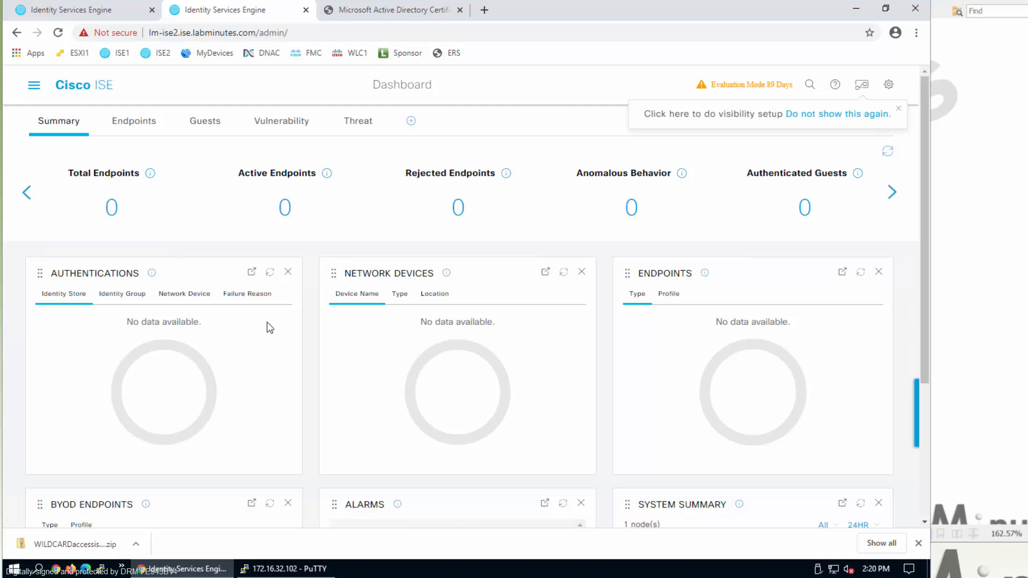
pyautogui.click(856, 9)
pyautogui.click(117, 295)
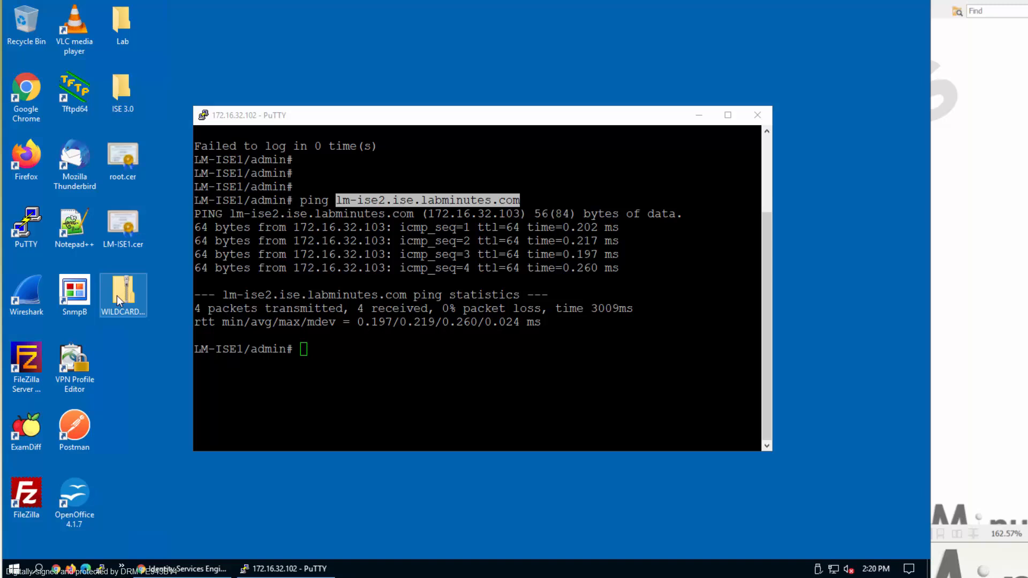
pyautogui.doubleClick(142, 307)
pyautogui.moveTo(500, 195); pyautogui.dragTo(135, 372)
pyautogui.click(813, 70)
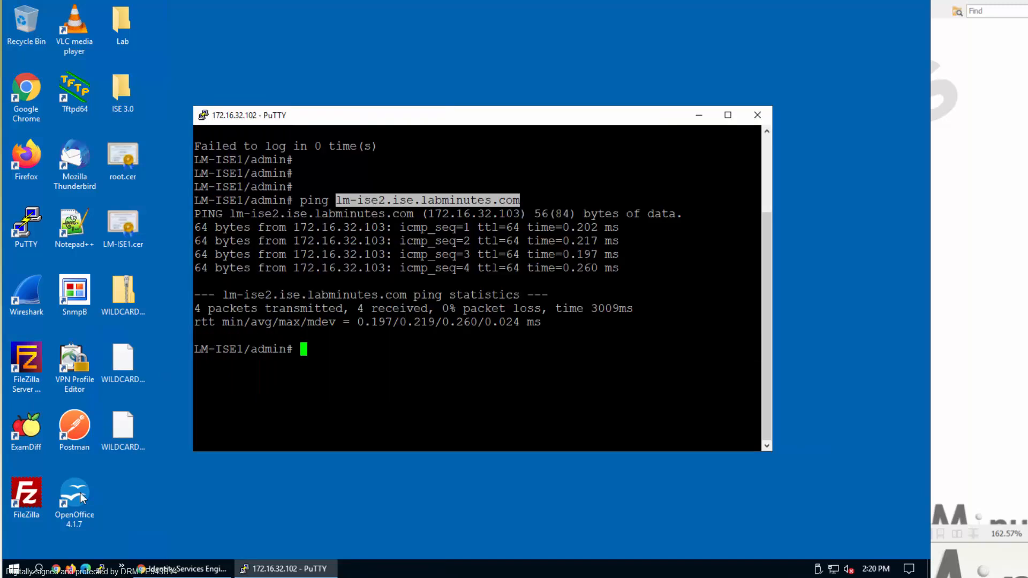
pyautogui.click(182, 569)
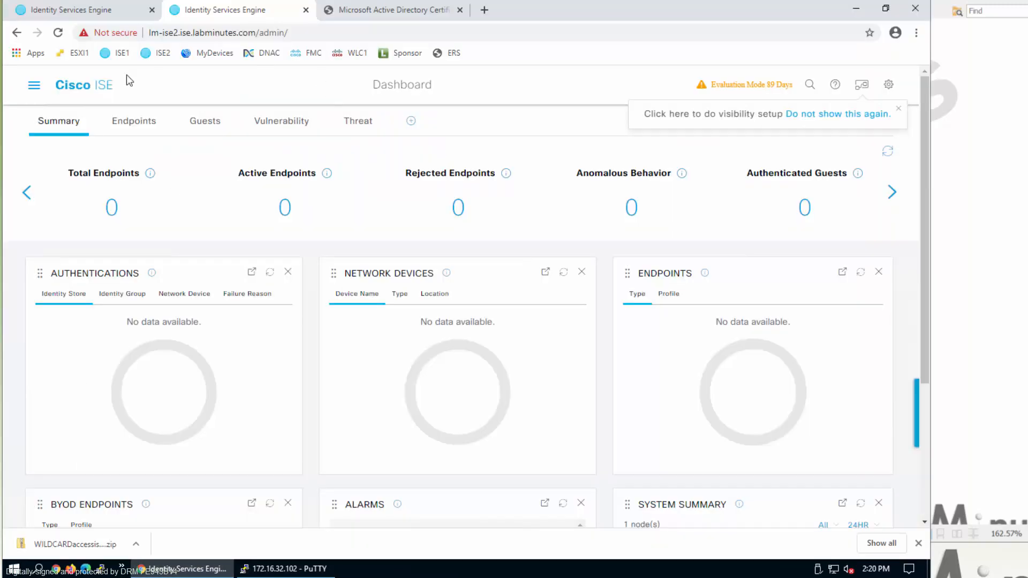
# - On ISE2, open Administration > System > Certificates > Trusted Certificates and start an import
pyautogui.click(34, 84)
pyautogui.click(635, 139)
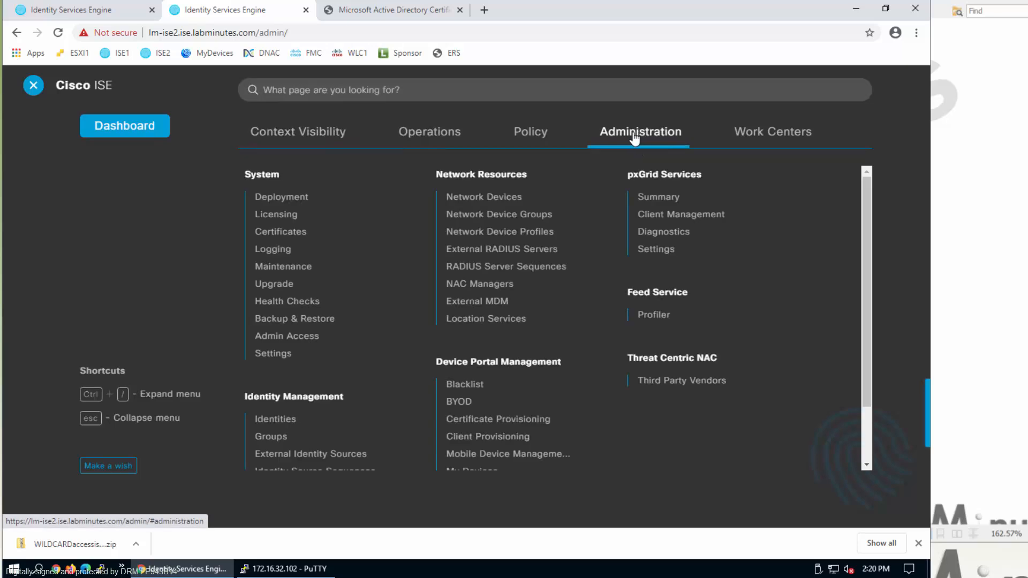
pyautogui.click(300, 232)
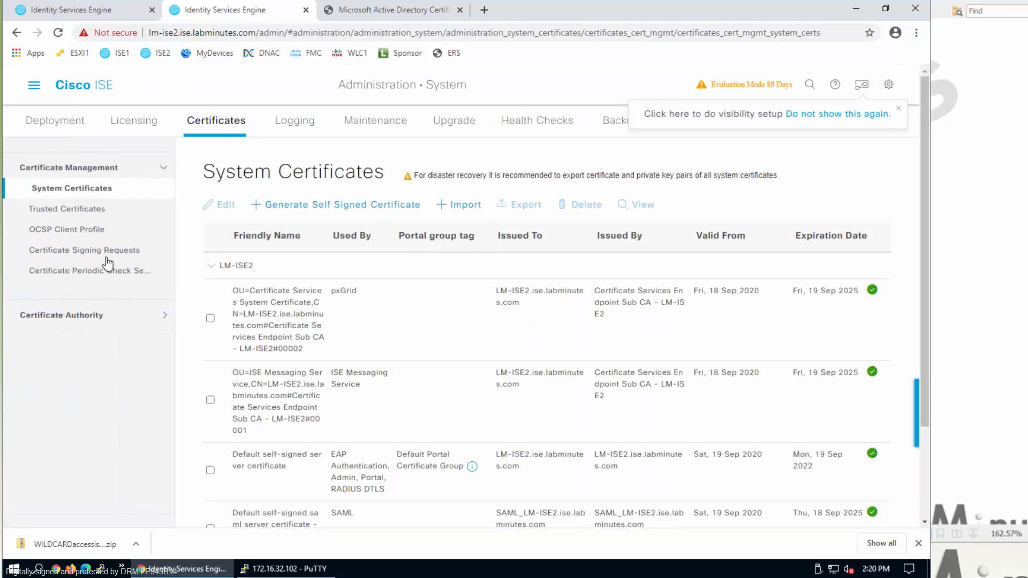
pyautogui.click(69, 208)
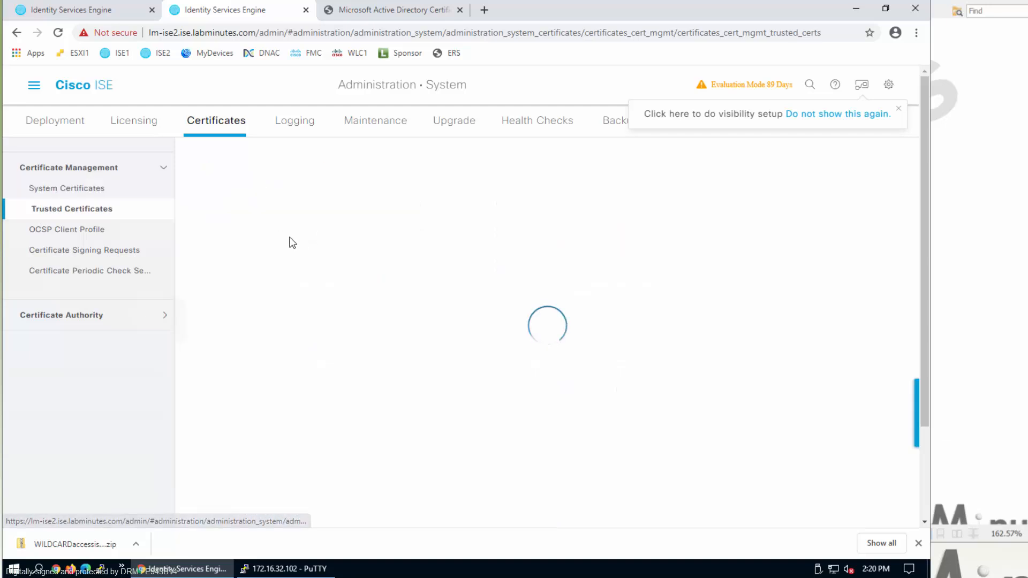
pyautogui.click(271, 212)
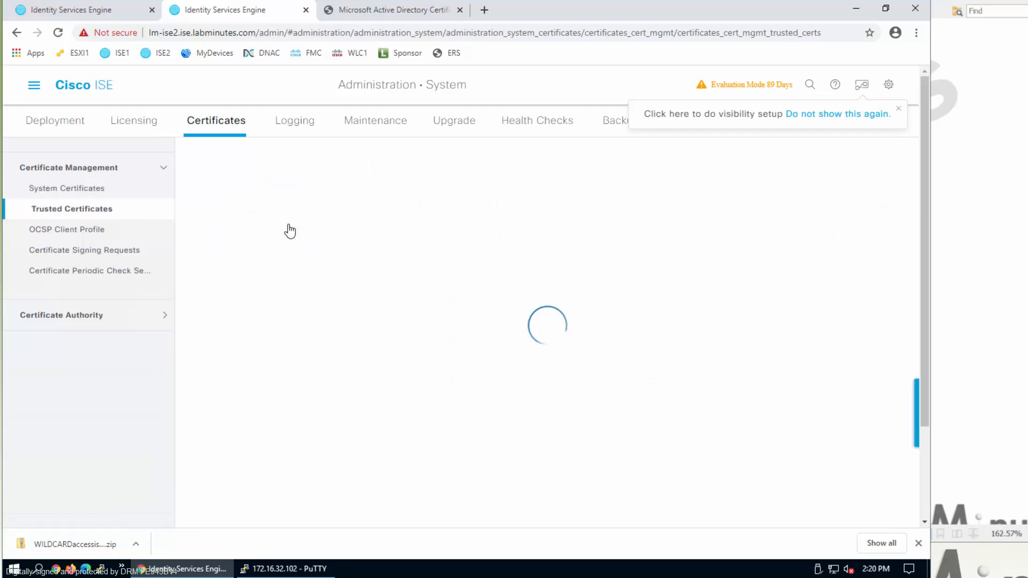
# - Import root.cer as LM-ROOT-CA, trusted for client/Syslog, admin and Cisco Services authentication
pyautogui.click(420, 197)
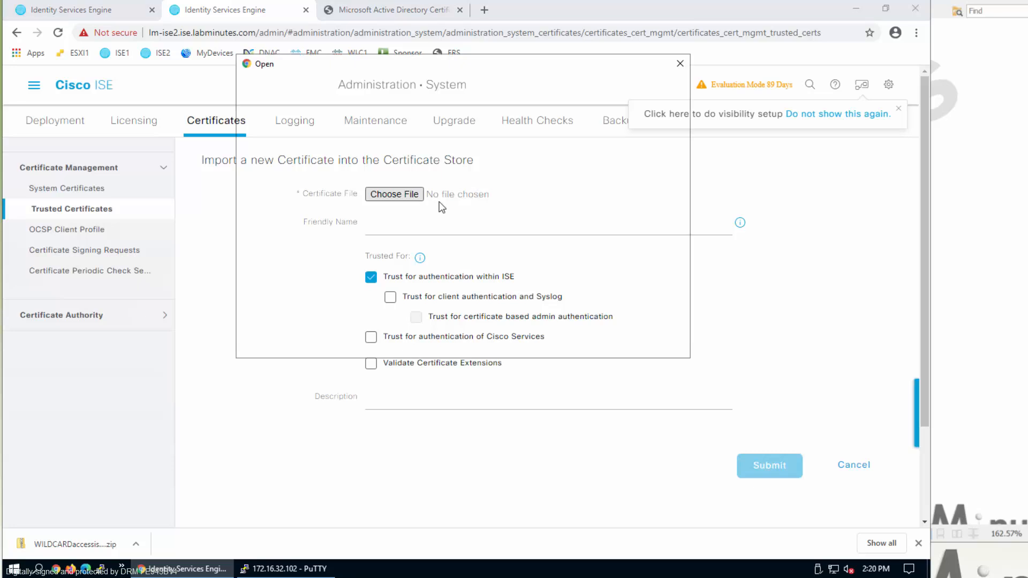
pyautogui.scroll(-1, 452, 249)
pyautogui.doubleClick(391, 225)
pyautogui.click(493, 223)
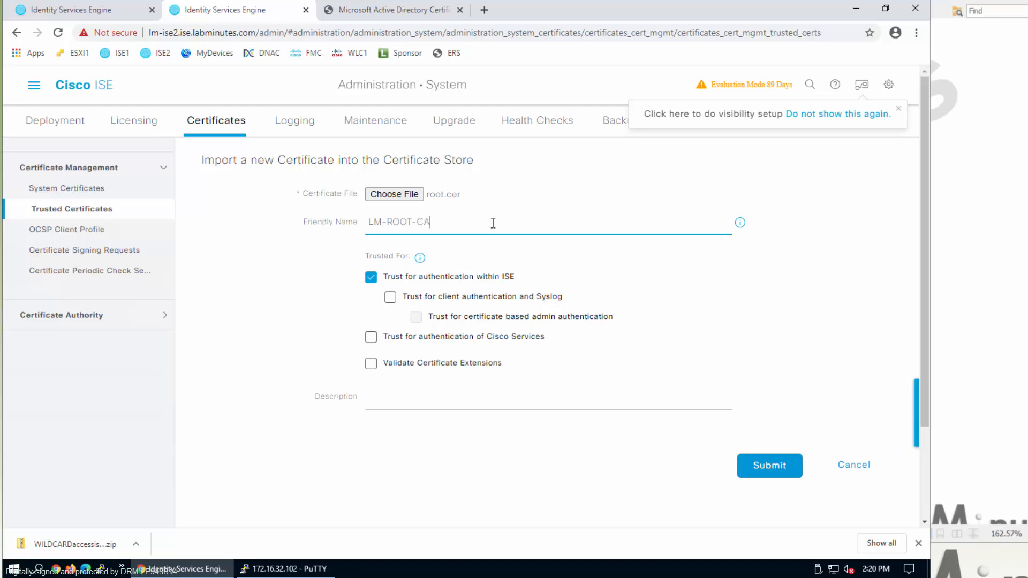
pyautogui.click(390, 297)
pyautogui.click(416, 317)
pyautogui.click(373, 338)
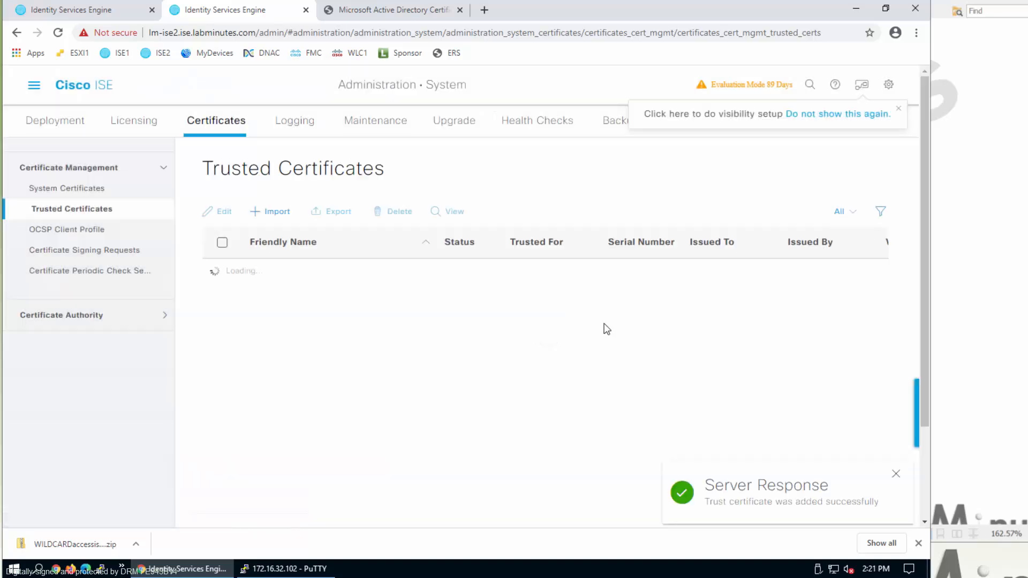
# - From System Certificates, start an import and select the wildcard PEM certificate and PVK private key files
pyautogui.click(88, 187)
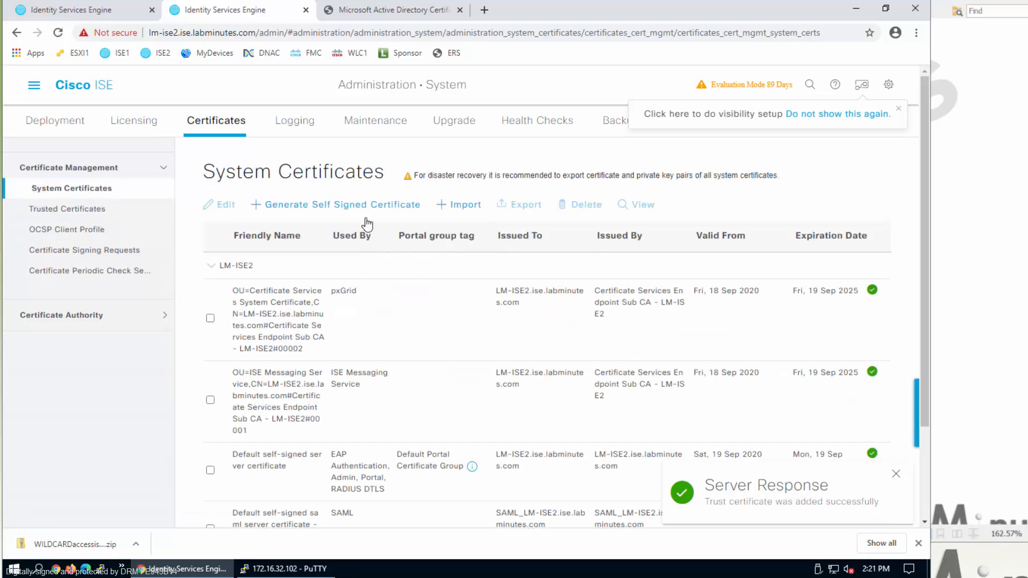
pyautogui.click(456, 207)
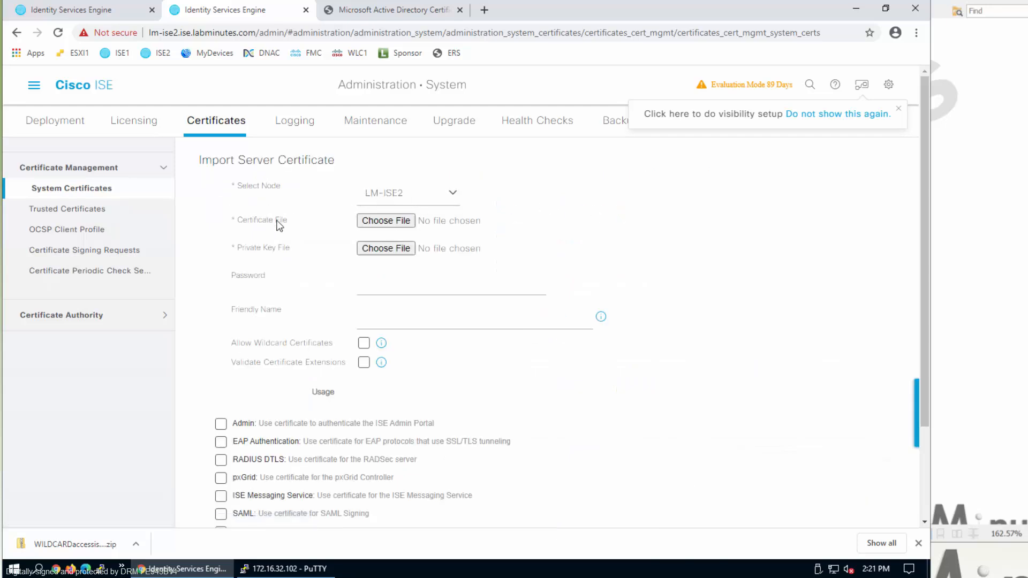
pyautogui.click(385, 223)
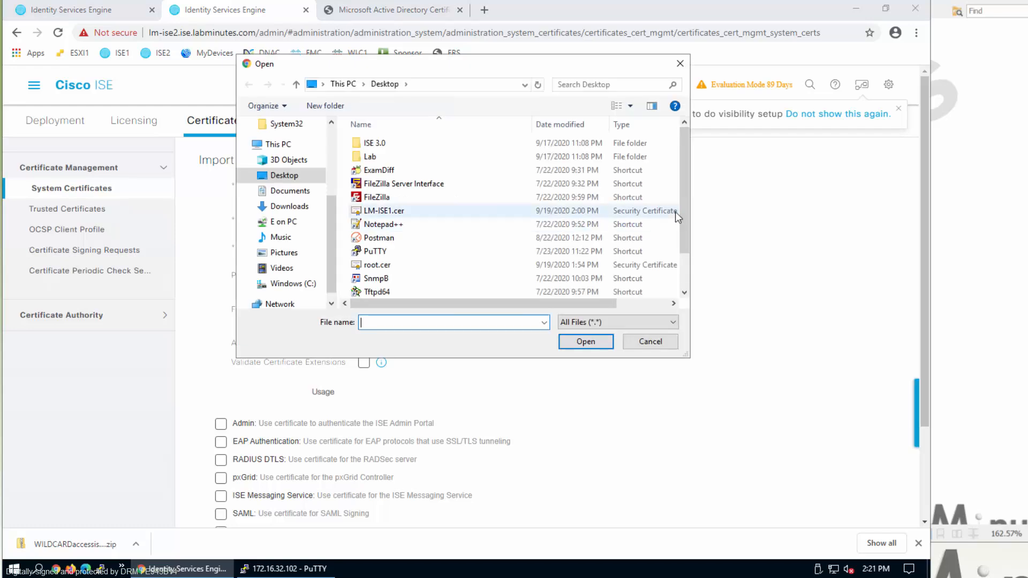
pyautogui.moveTo(676, 212); pyautogui.dragTo(677, 242)
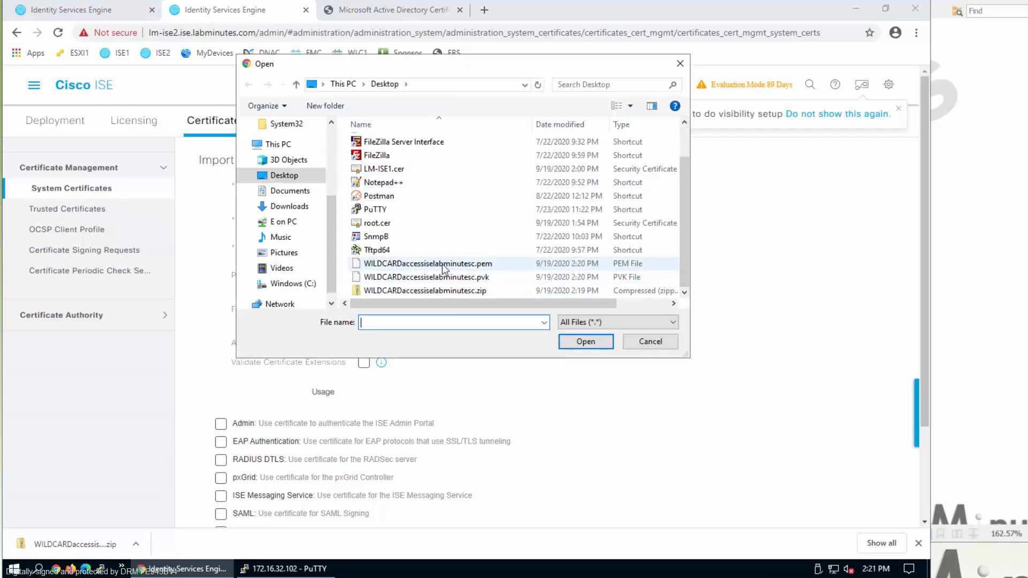
pyautogui.click(485, 264)
pyautogui.click(579, 341)
pyautogui.click(392, 252)
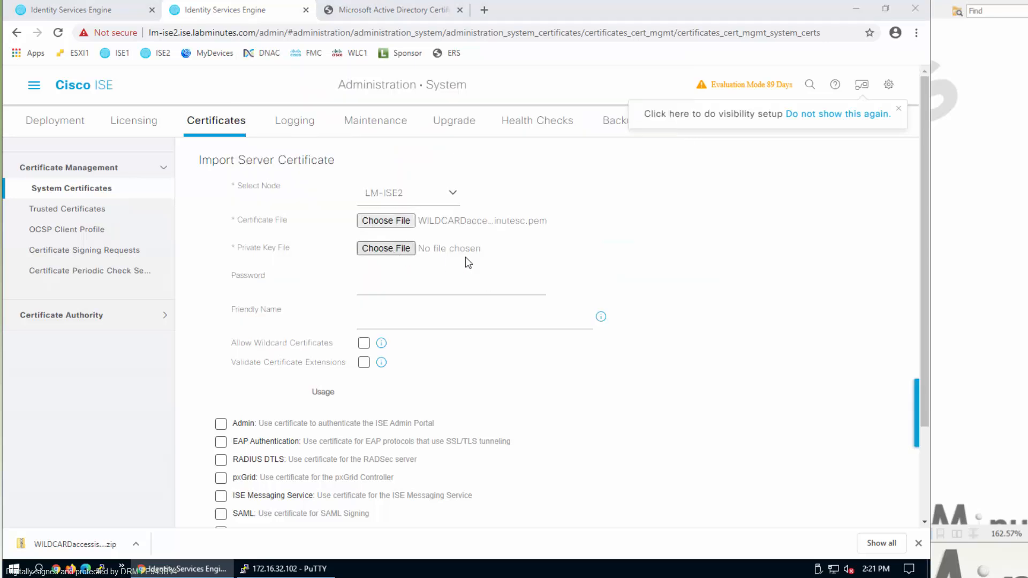
pyautogui.click(510, 281)
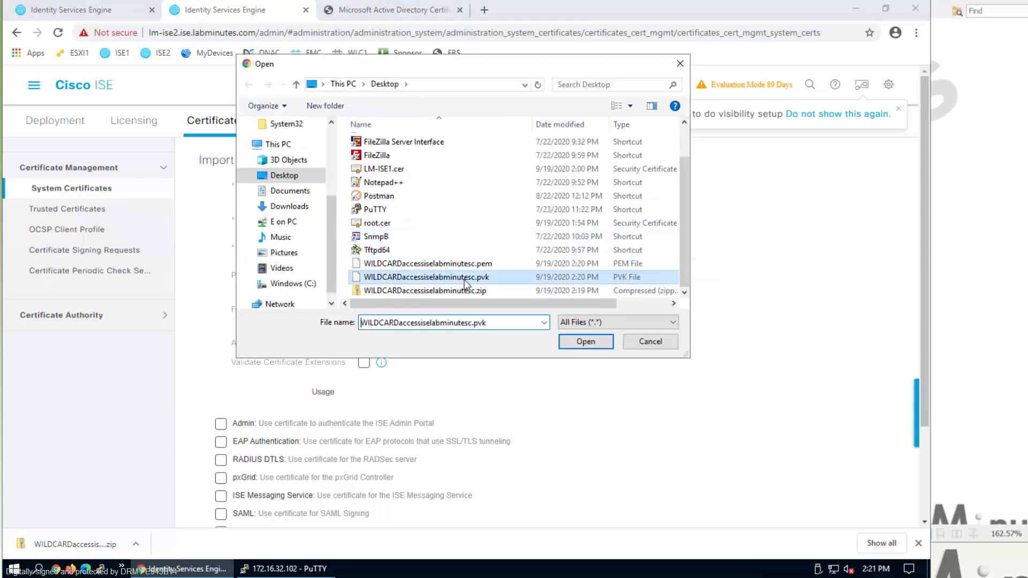
pyautogui.click(602, 346)
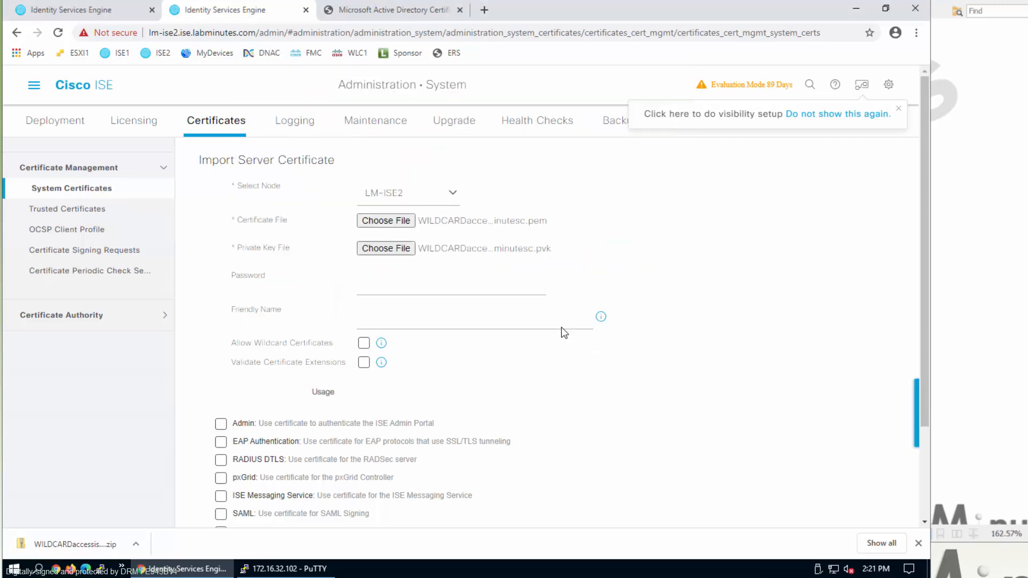
# - Enter the private key password and friendly name, and allow wildcard certificates
pyautogui.click(432, 284)
pyautogui.click(439, 320)
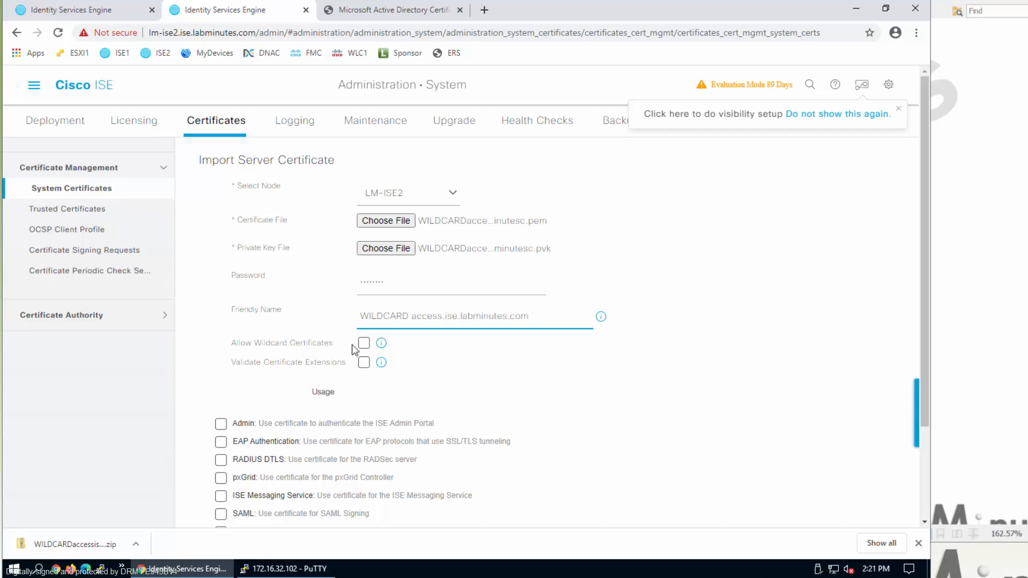
pyautogui.click(369, 345)
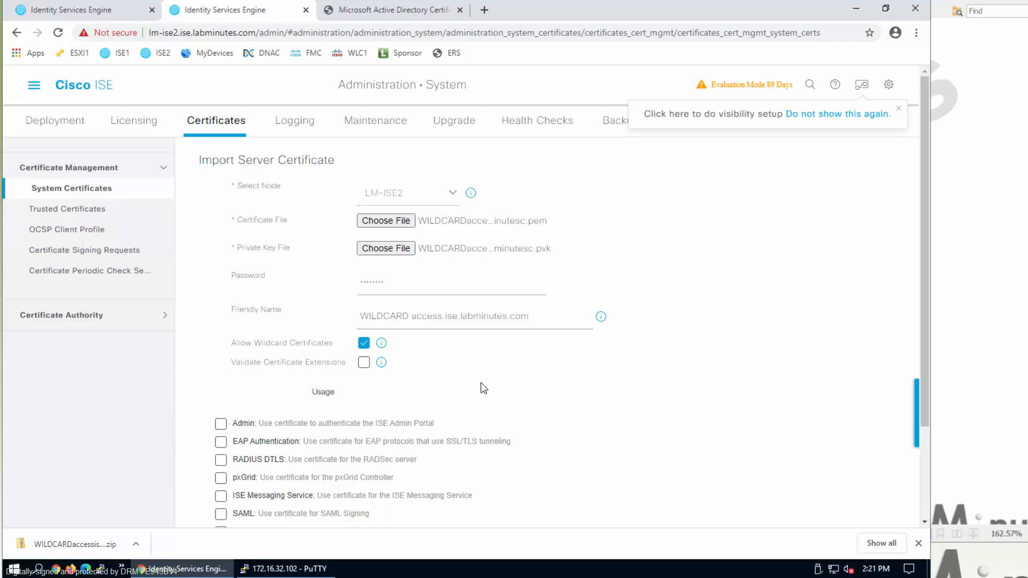
pyautogui.scroll(-2, 640, 384)
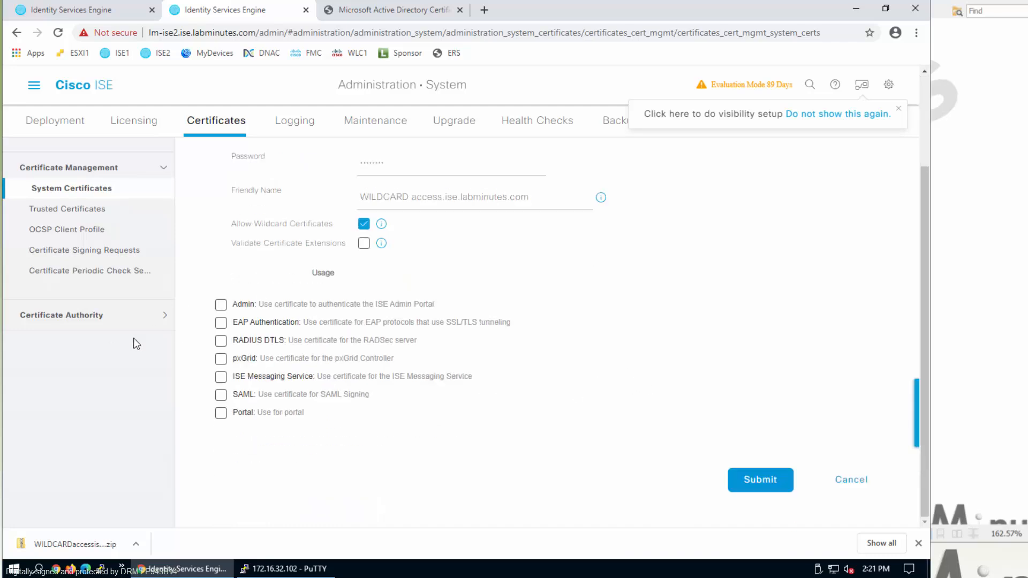
# - Enable Admin, EAP Authentication and RADIUS DTLS usage, accepting each usage warning
pyautogui.click(220, 305)
pyautogui.click(493, 267)
pyautogui.click(221, 322)
pyautogui.click(493, 266)
pyautogui.click(221, 340)
pyautogui.click(499, 268)
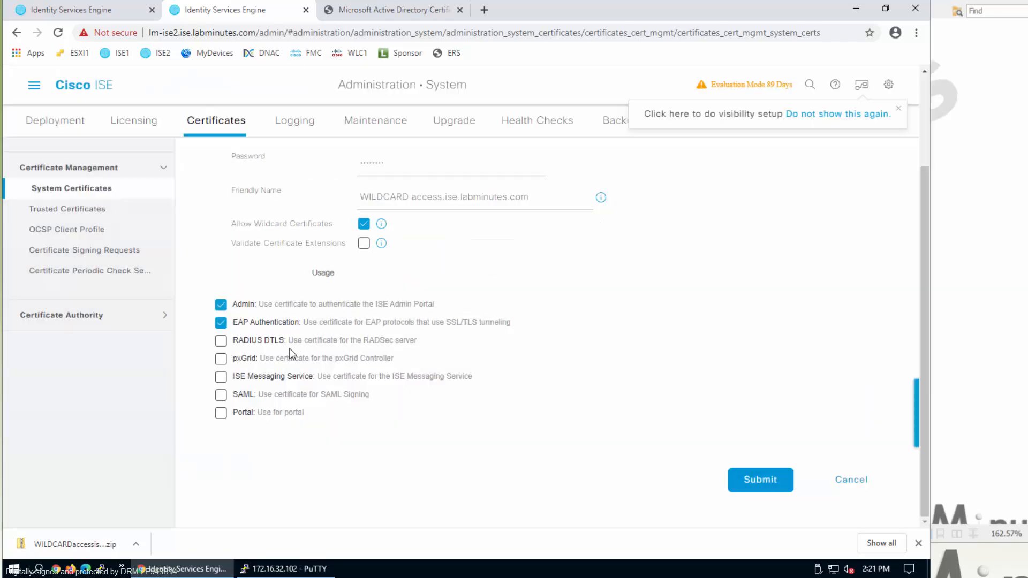
pyautogui.click(221, 341)
pyautogui.click(442, 269)
# - Enable Portal usage with the Default Portal Certificate Group tag and submit the import
pyautogui.click(220, 413)
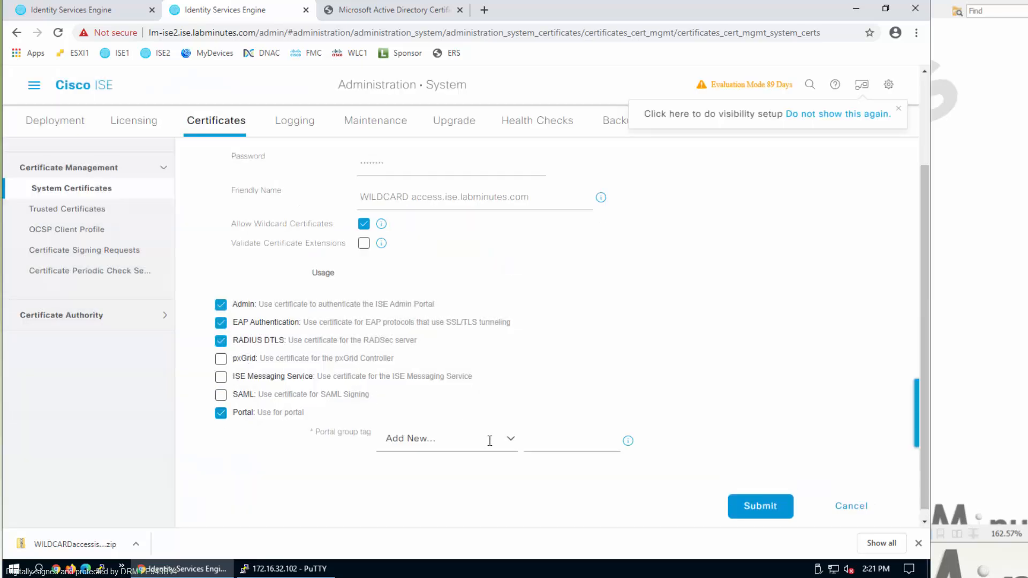
pyautogui.click(509, 445)
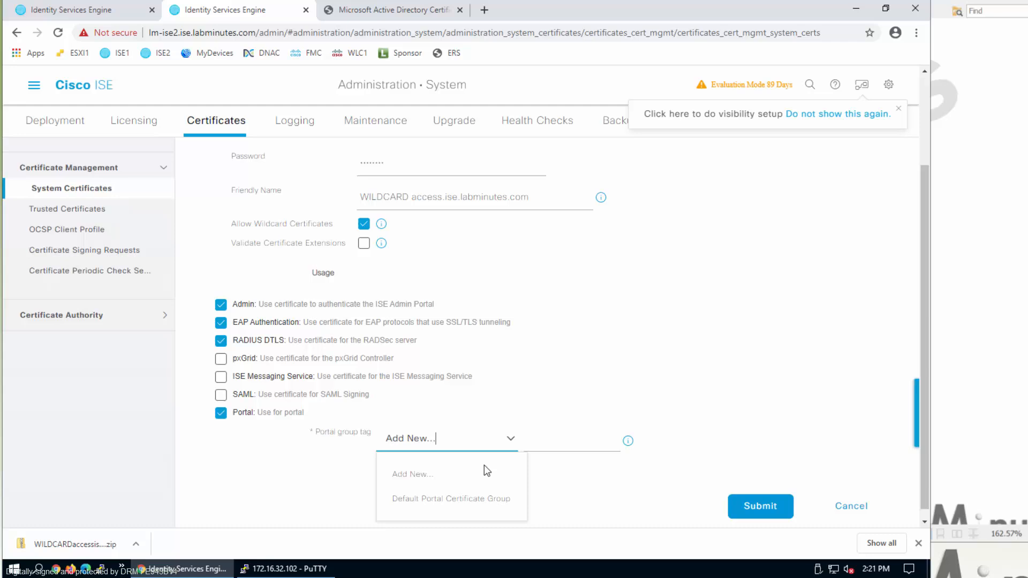
pyautogui.click(459, 501)
pyautogui.scroll(-2, 789, 382)
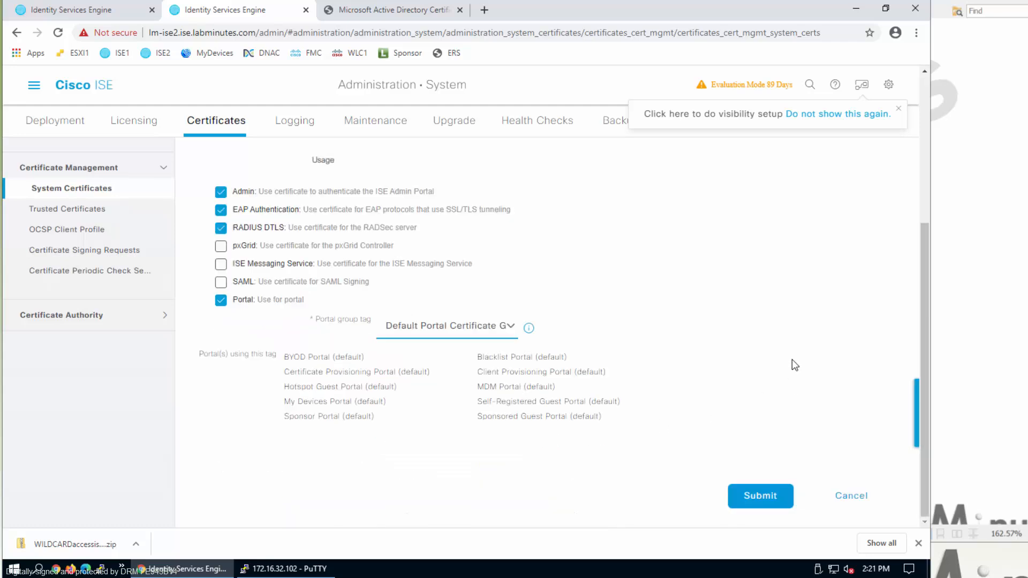
pyautogui.click(766, 489)
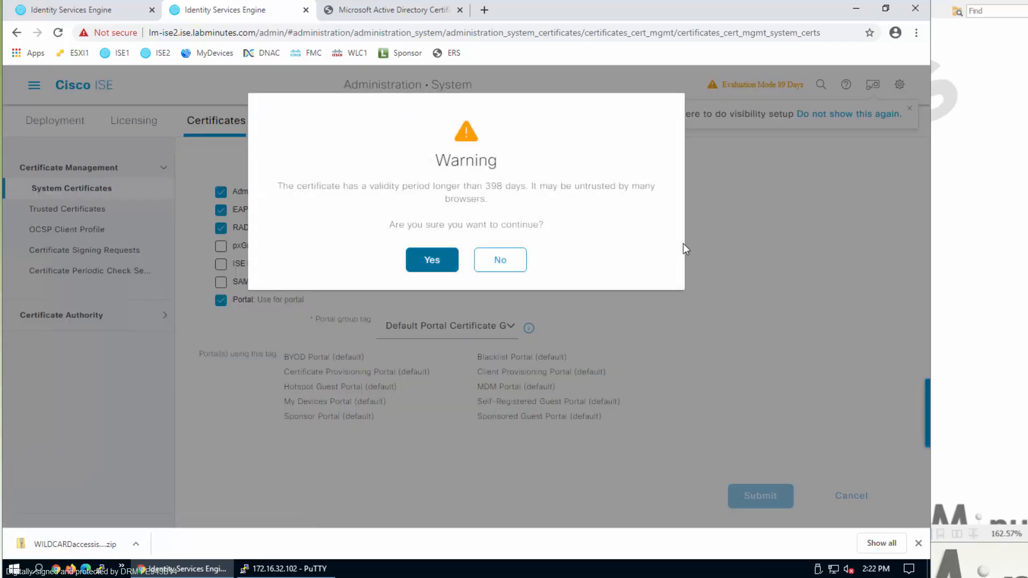
# - Accept the long validity period warning and the portal tag reassignment warning
pyautogui.click(435, 266)
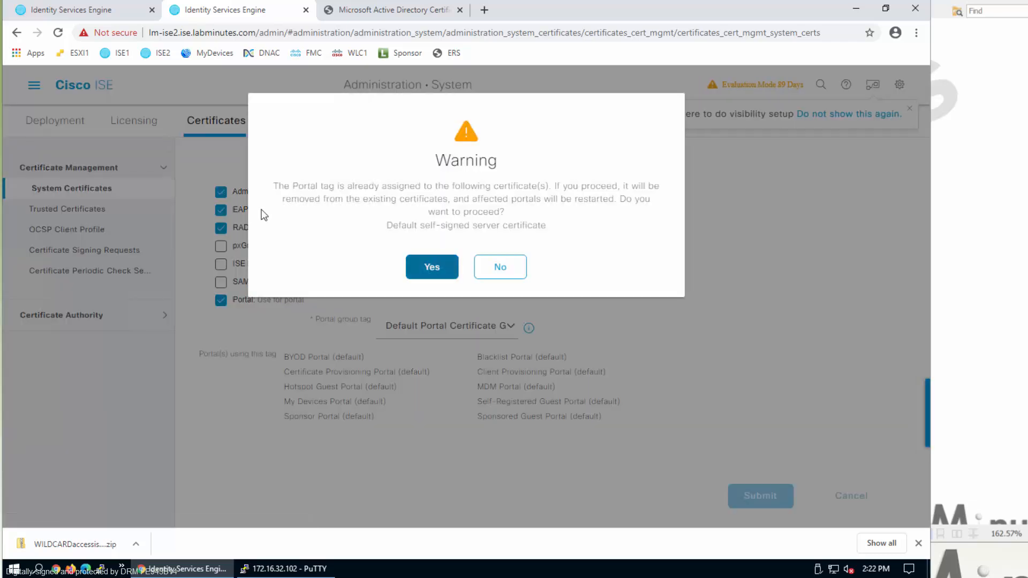
pyautogui.click(421, 269)
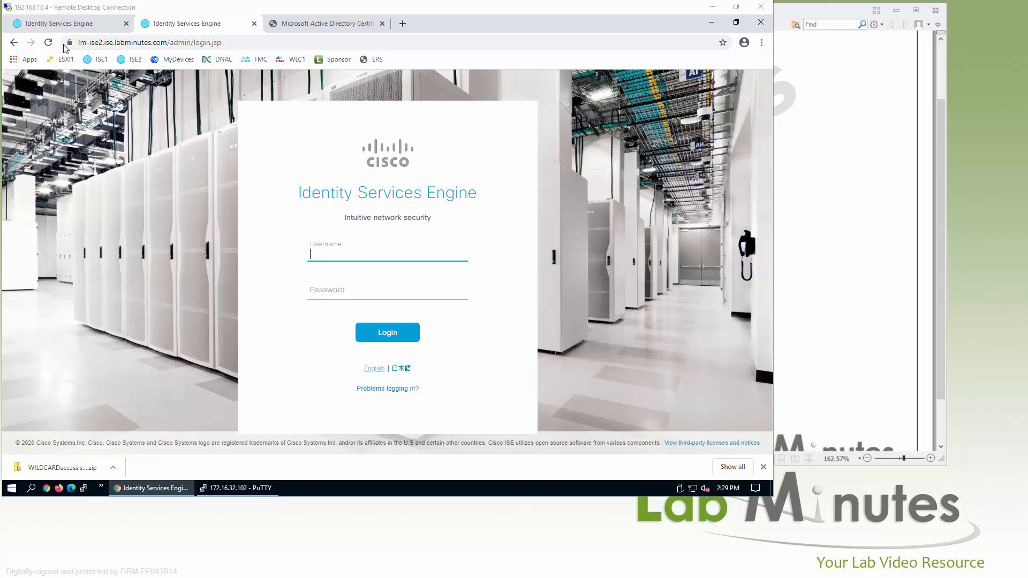
# - Log in to the ISE2 admin portal as admin and decline saving the password
pyautogui.click(350, 252)
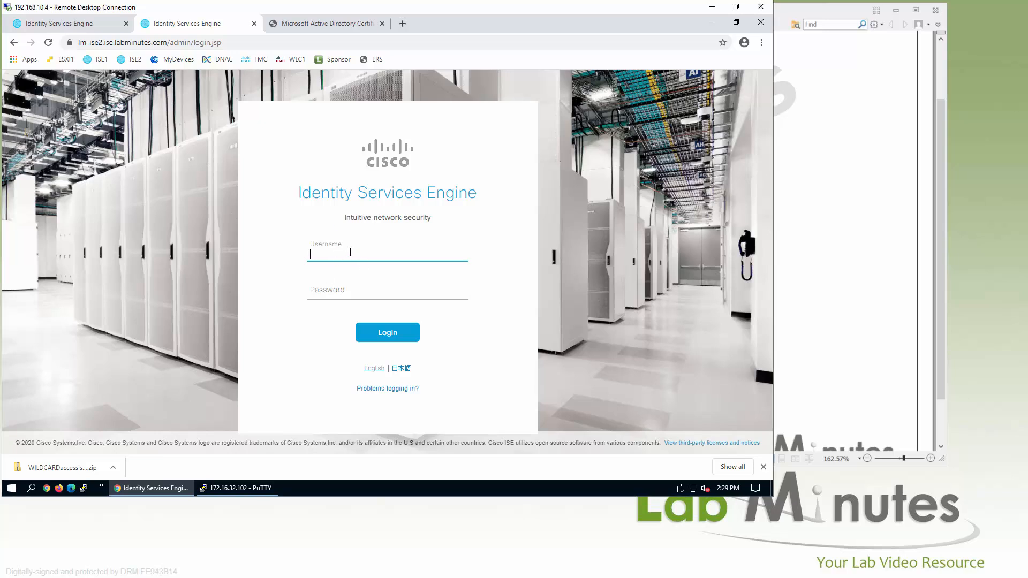
pyautogui.write('admin')
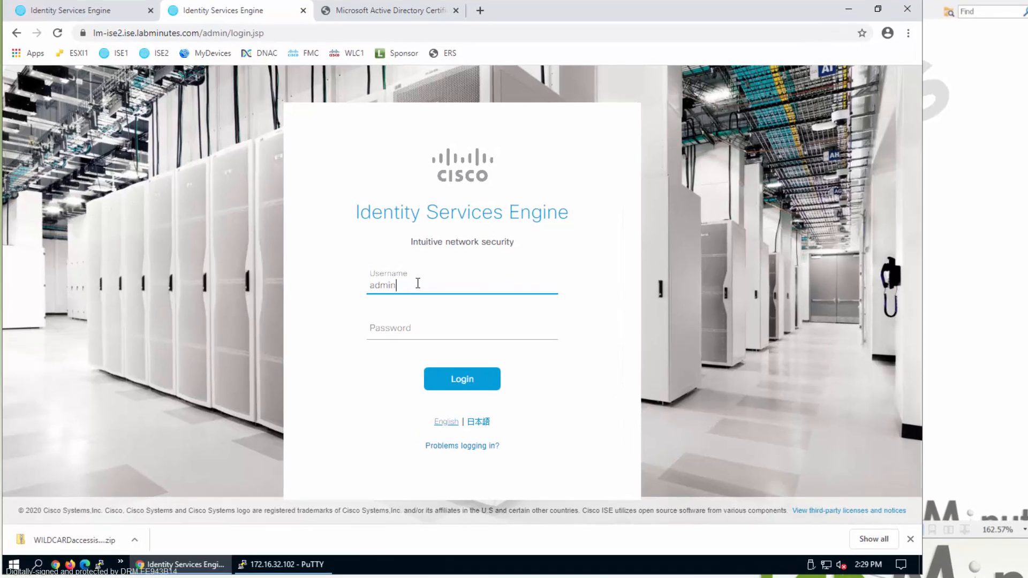
pyautogui.press('Tab')
pyautogui.write('••••••••••')
pyautogui.press('Return')
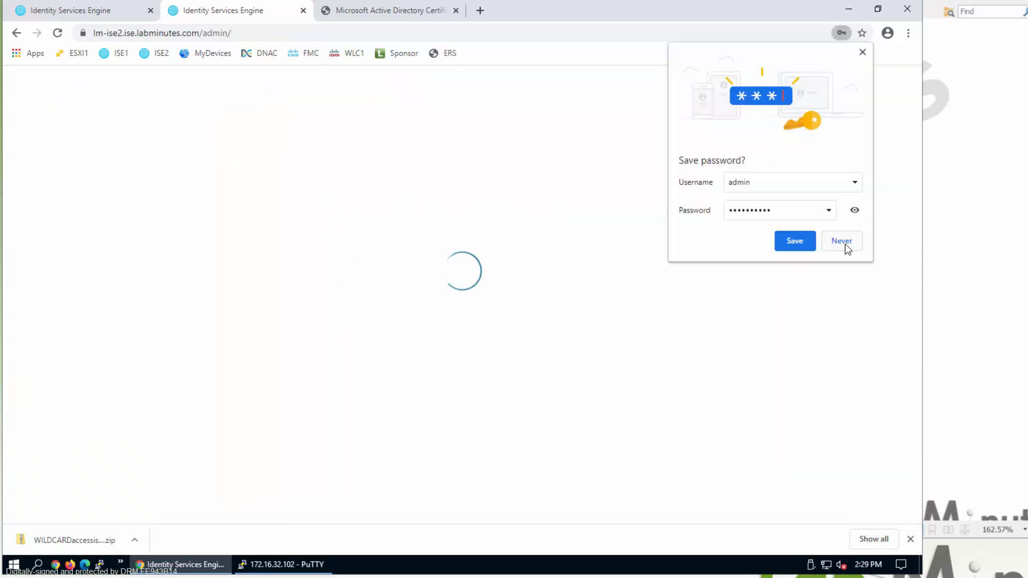
pyautogui.click(842, 240)
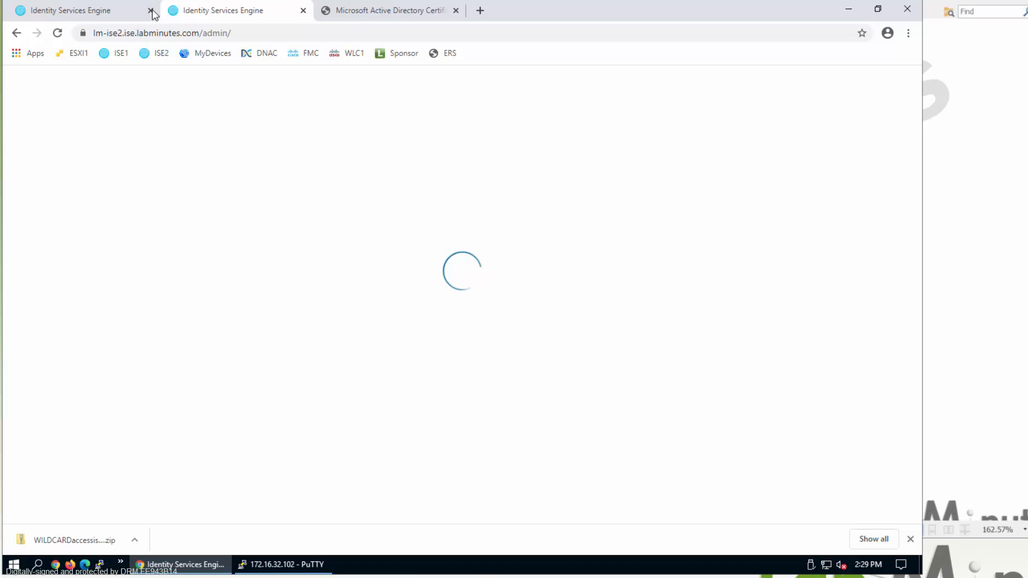
# - In the ISE1 session, go to Administration > System > Deployment
pyautogui.click(61, 19)
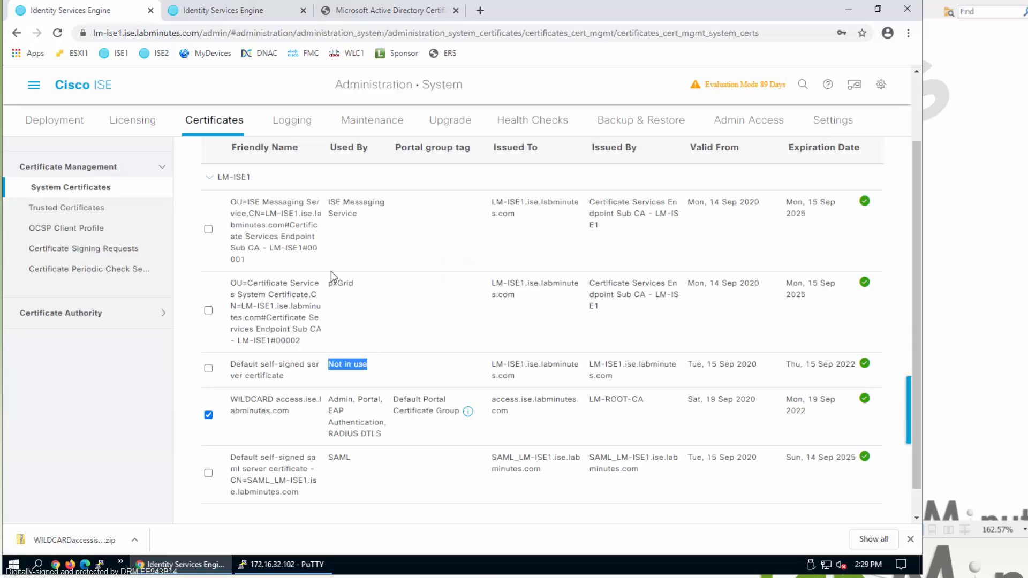
pyautogui.click(34, 85)
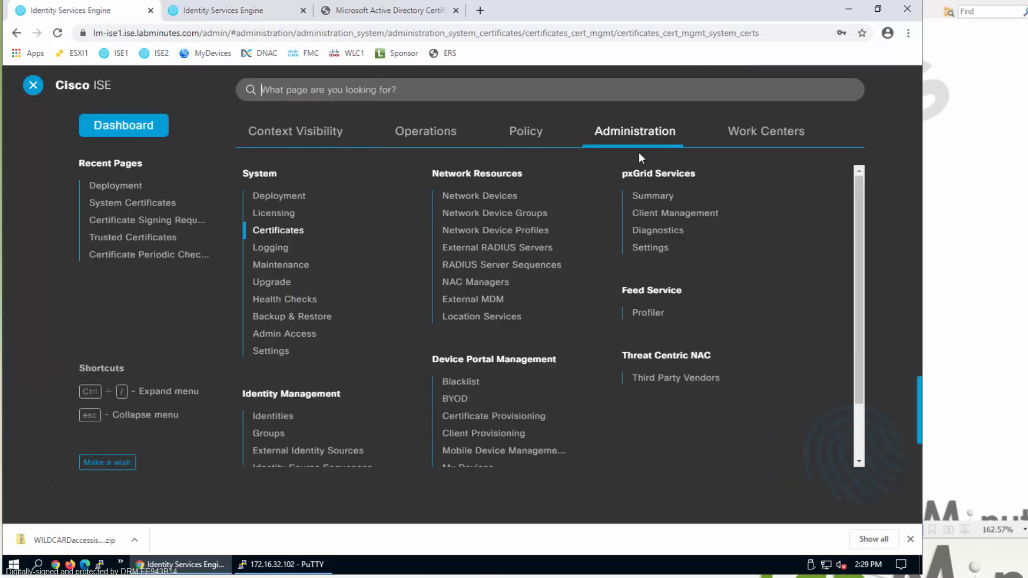
pyautogui.click(324, 196)
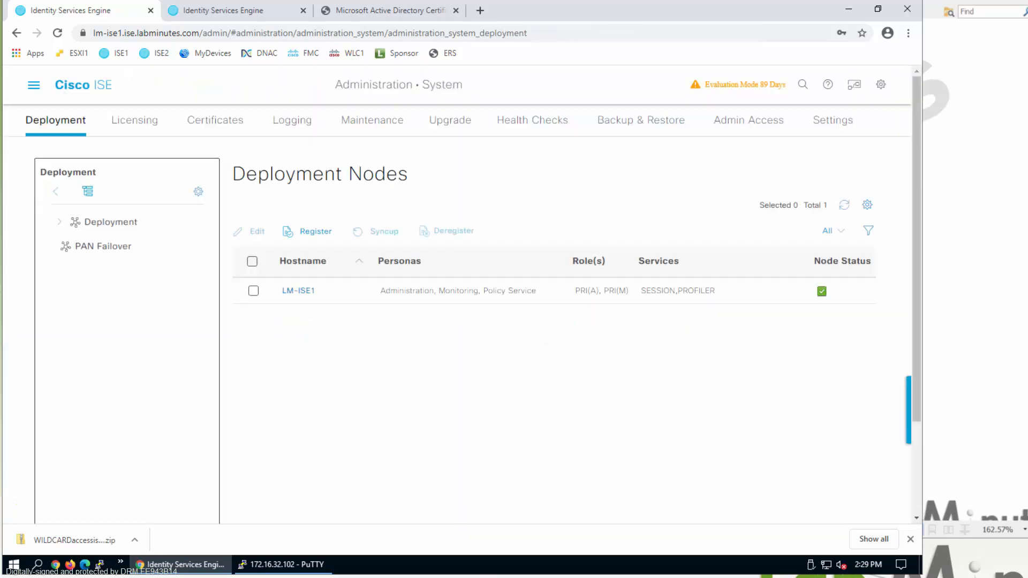
# - Register a node with FQDN lm-ise2.ise.labminutes.com and admin credentials, then go to Configure Node
pyautogui.click(321, 232)
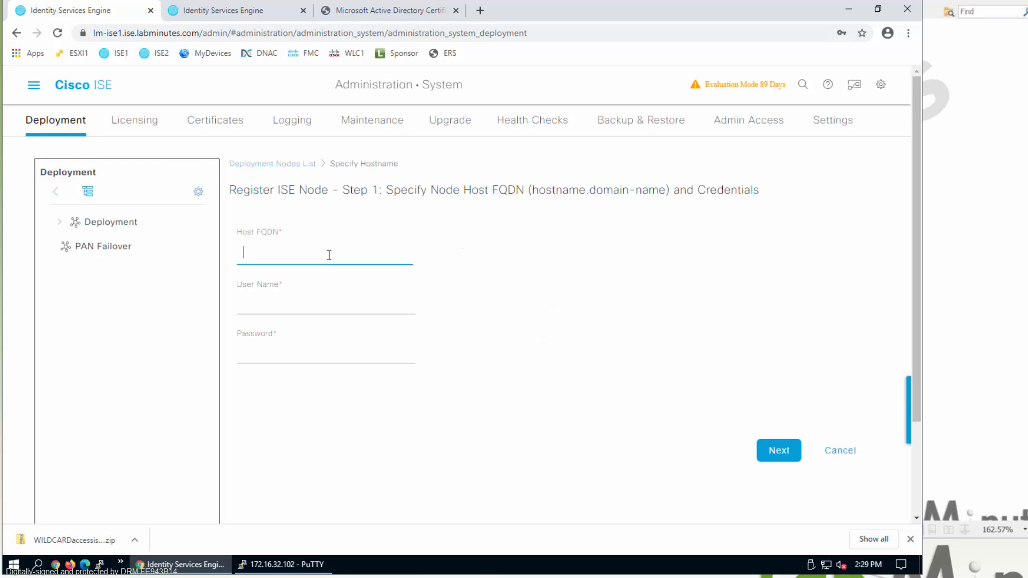
pyautogui.write('lm-ise2.ise.labminutes.com')
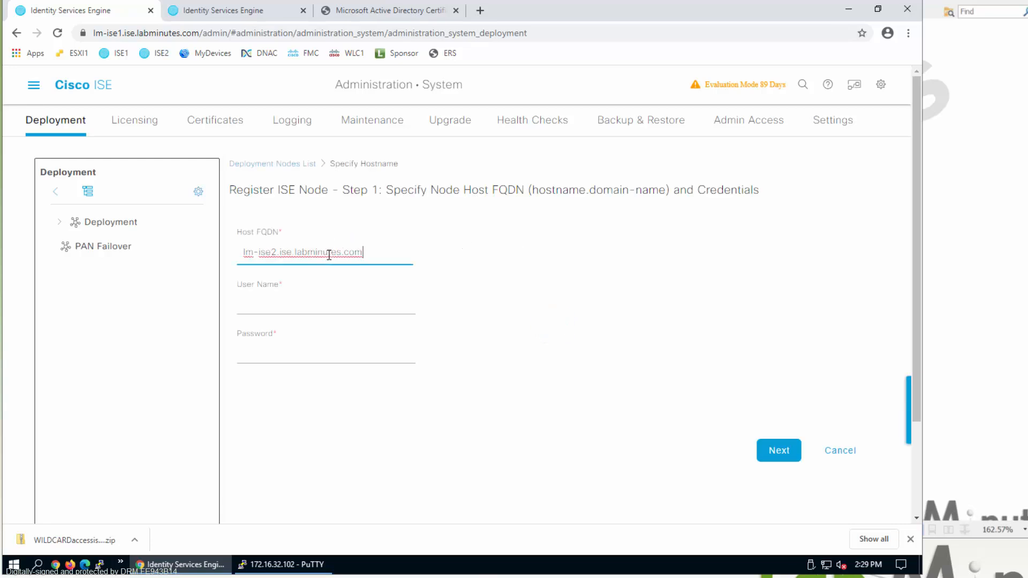
pyautogui.click(298, 305)
pyautogui.write('admin')
pyautogui.press('Tab')
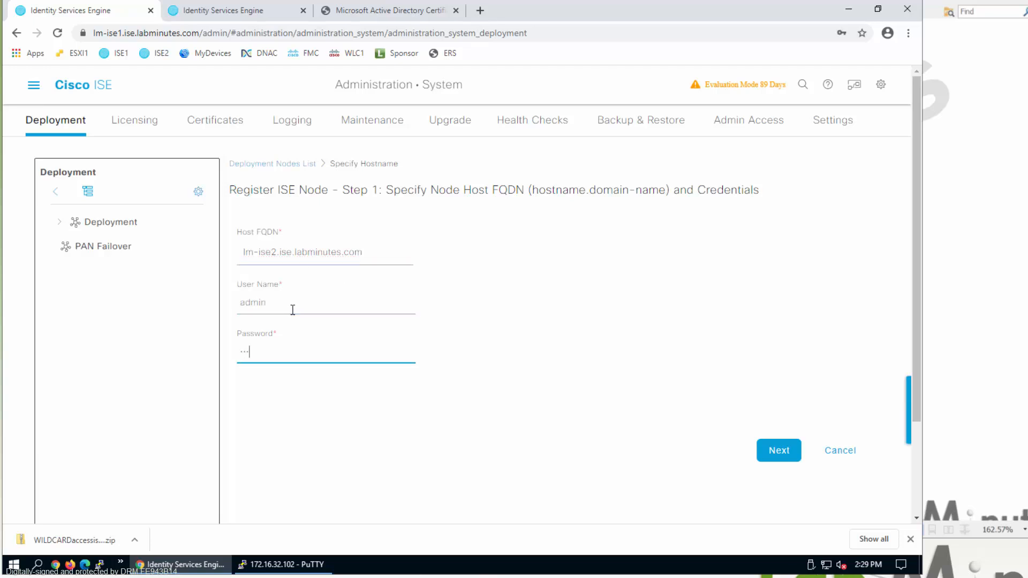
pyautogui.click(779, 452)
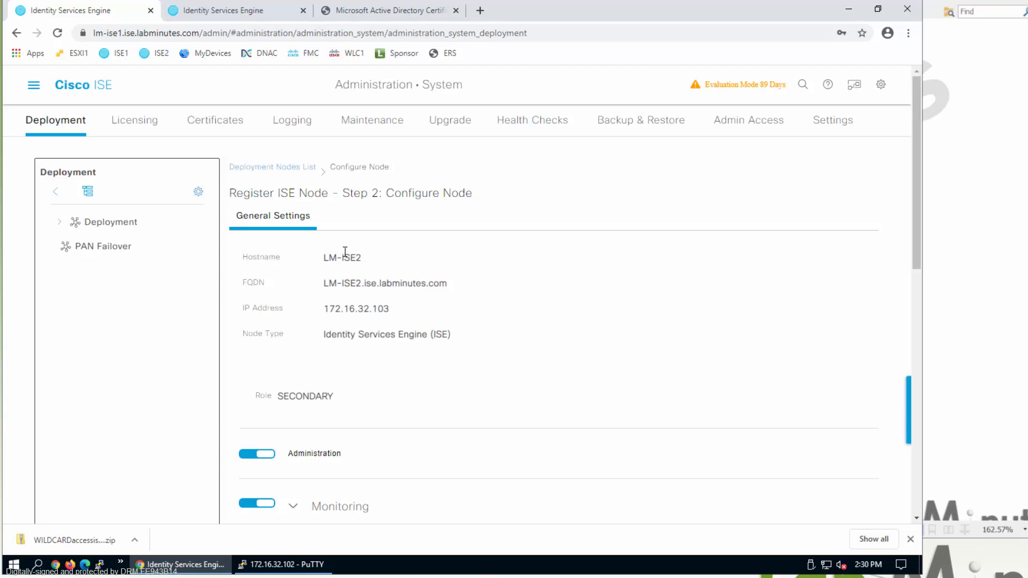
# - Review ISE2's node settings: IP 172.16.32.103, SECONDARY role, Policy Service and profiling options
pyautogui.doubleClick(332, 301)
pyautogui.scroll(-2, 503, 326)
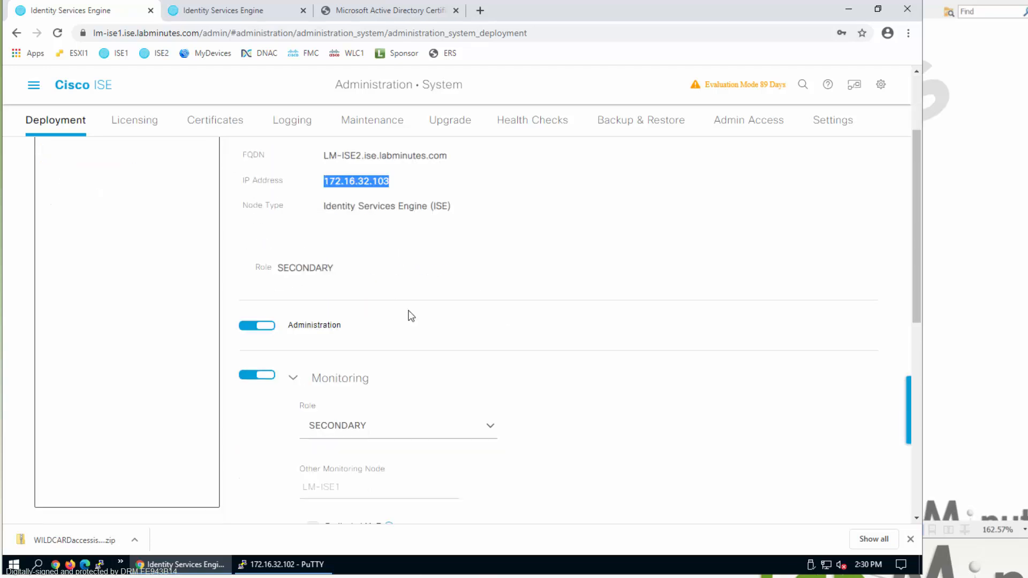
pyautogui.doubleClick(319, 267)
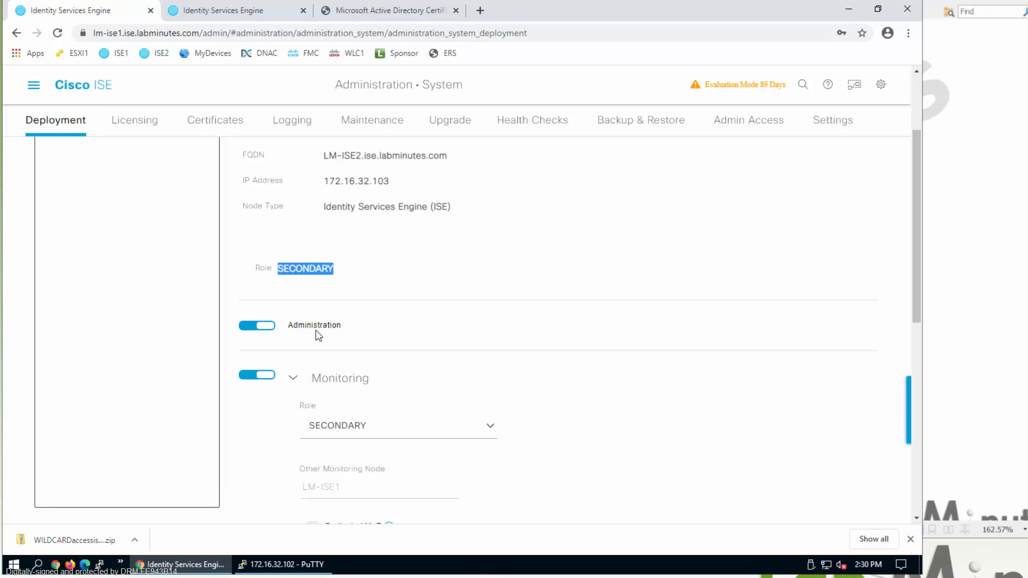
pyautogui.scroll(-2, 505, 356)
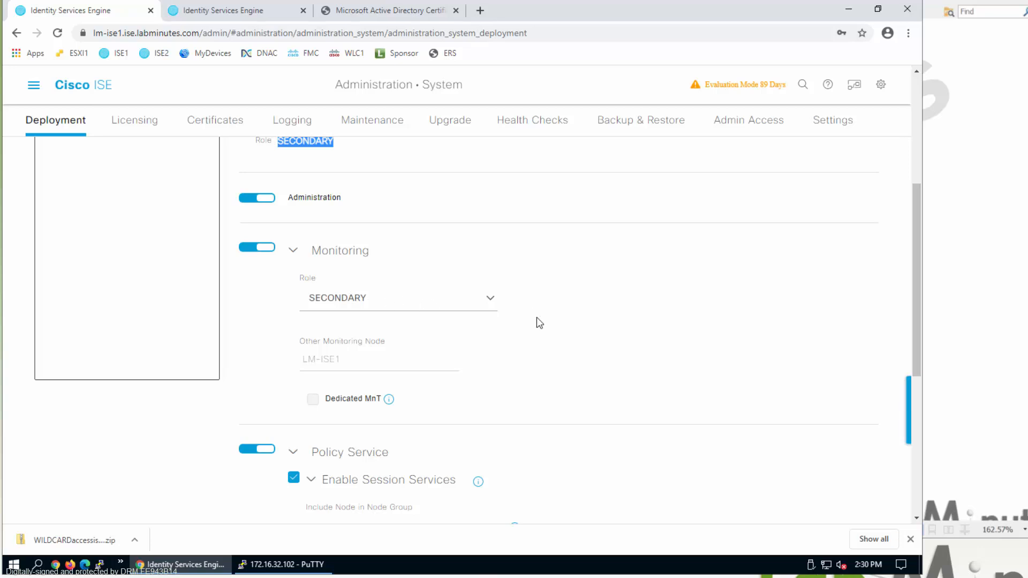
pyautogui.scroll(-3, 537, 321)
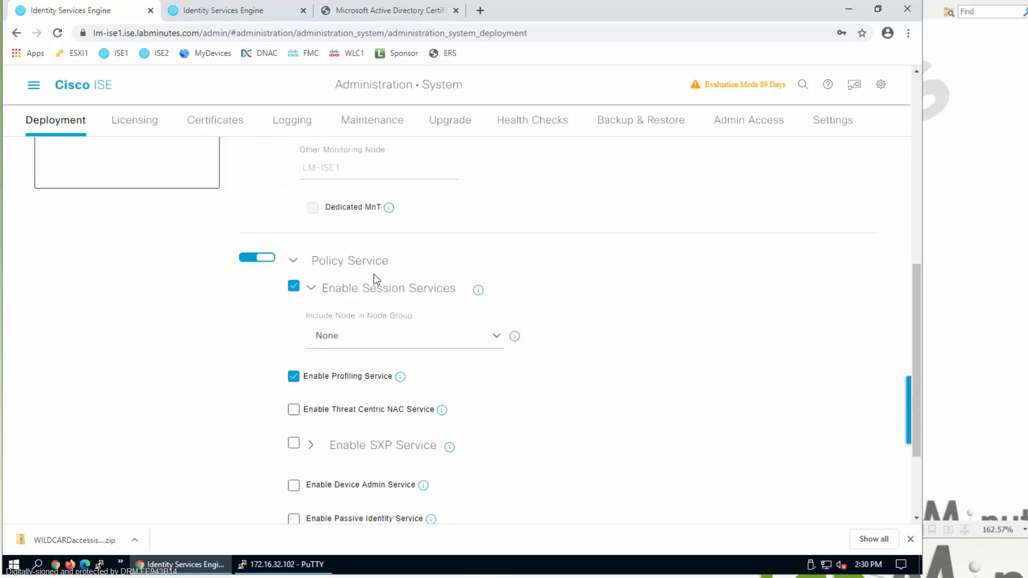
pyautogui.scroll(-2, 374, 278)
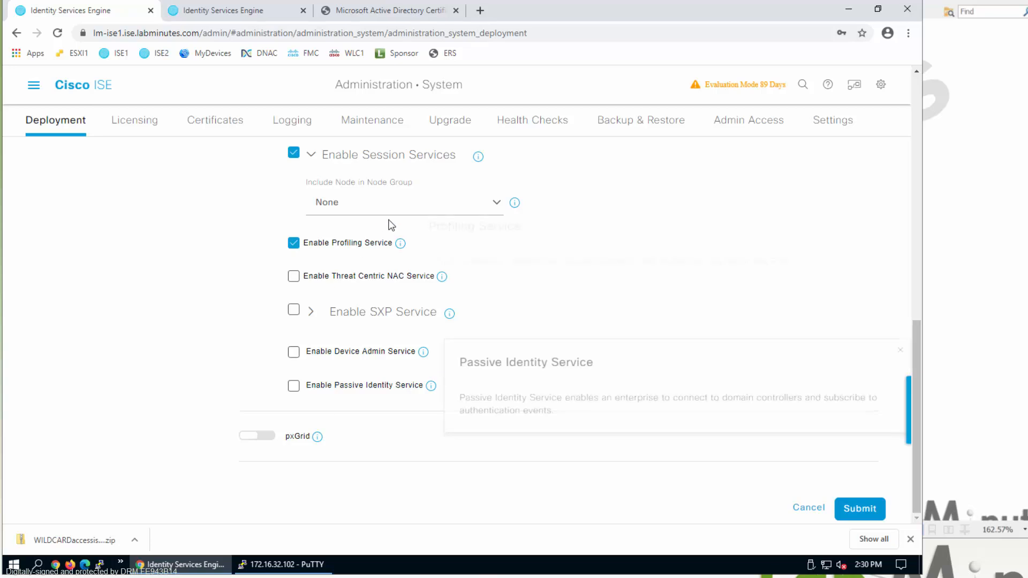
pyautogui.scroll(2, 257, 354)
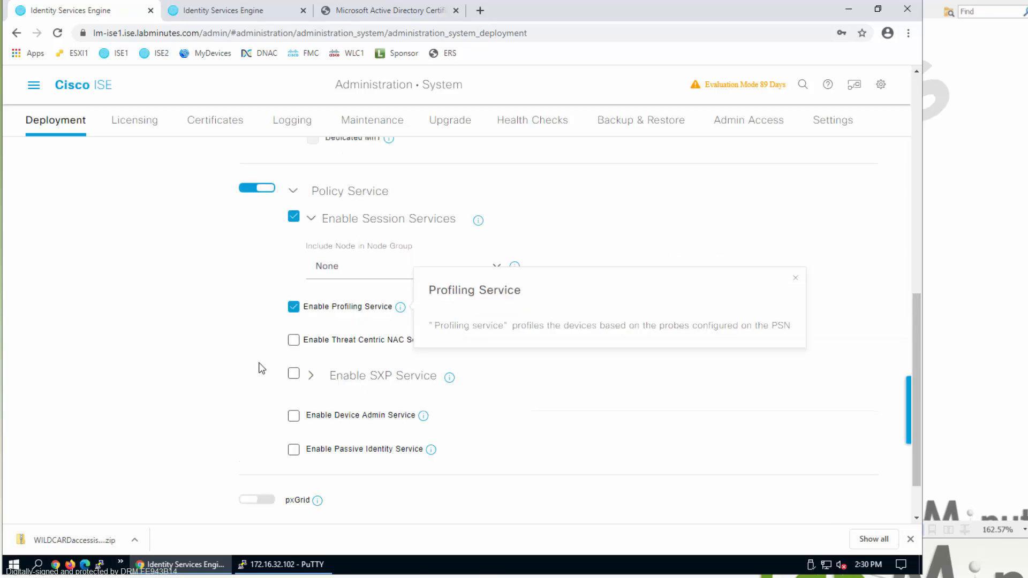
pyautogui.scroll(-2, 289, 364)
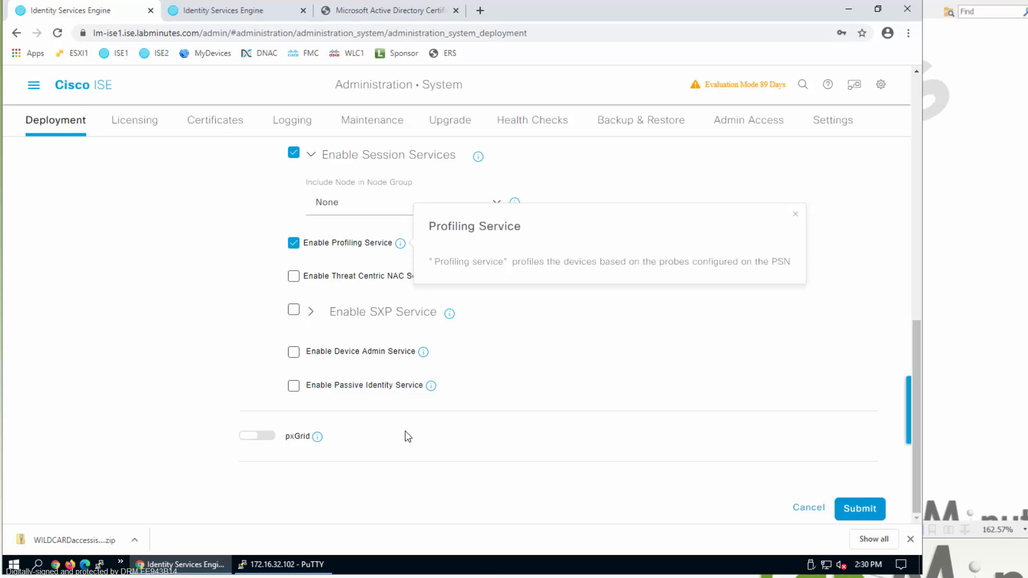
pyautogui.scroll(1, 439, 423)
pyautogui.scroll(2, 225, 311)
pyautogui.click(277, 255)
pyautogui.scroll(-3, 725, 475)
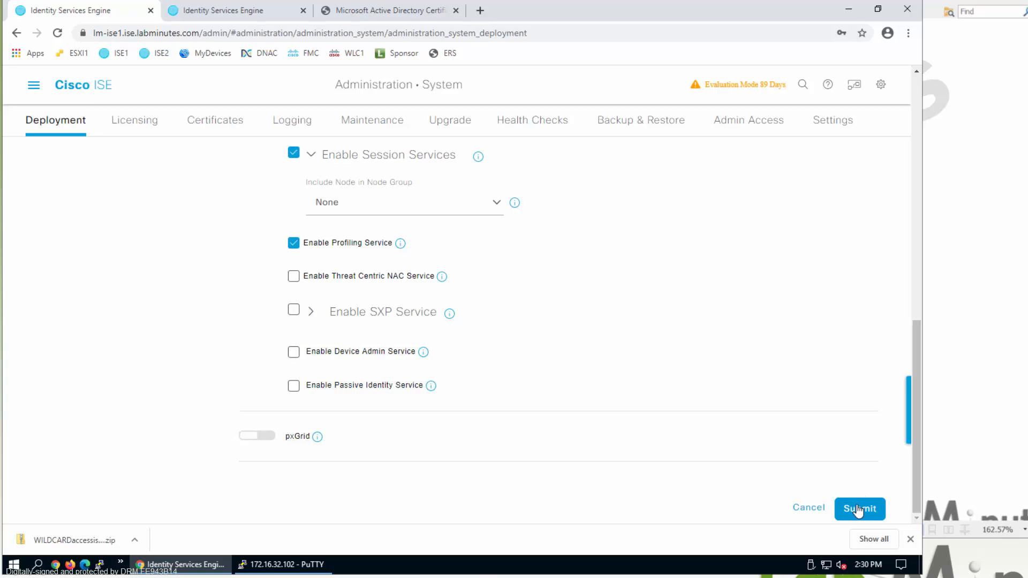
# - Submit the registration, acknowledge the success messages and check LM-ISE2's In Progress node status
pyautogui.click(860, 509)
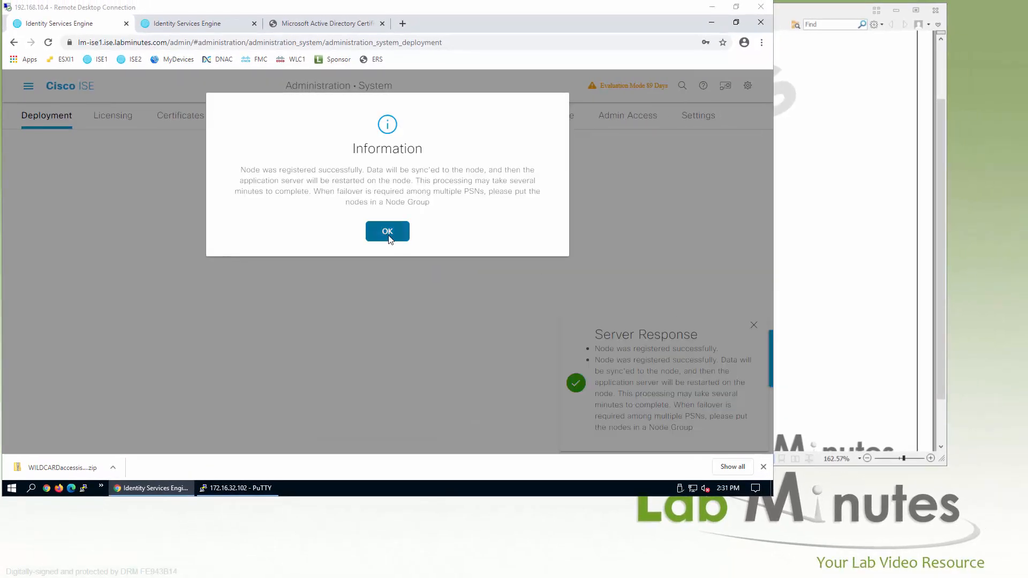
pyautogui.click(388, 231)
pyautogui.click(753, 326)
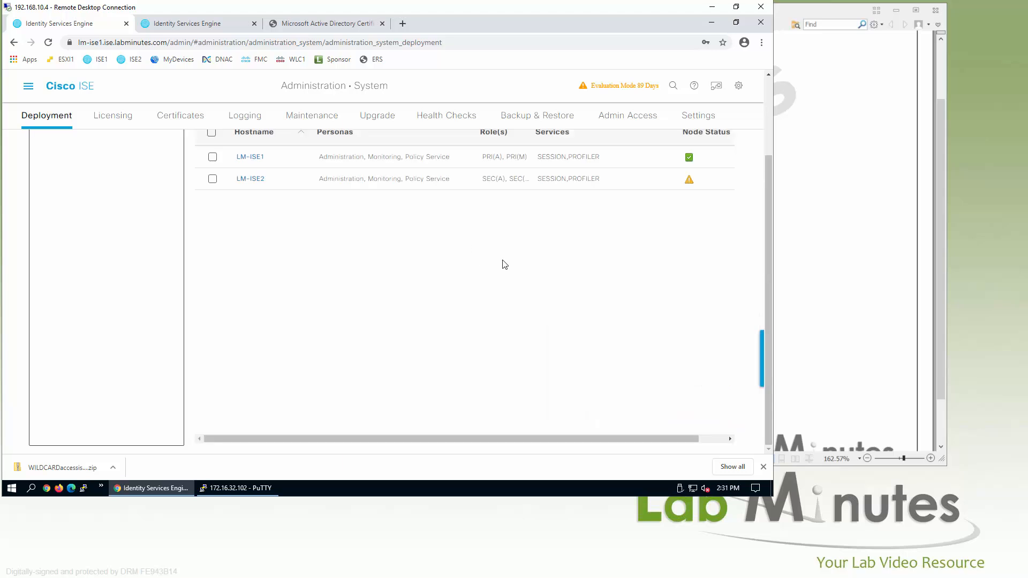
pyautogui.scroll(3, 566, 298)
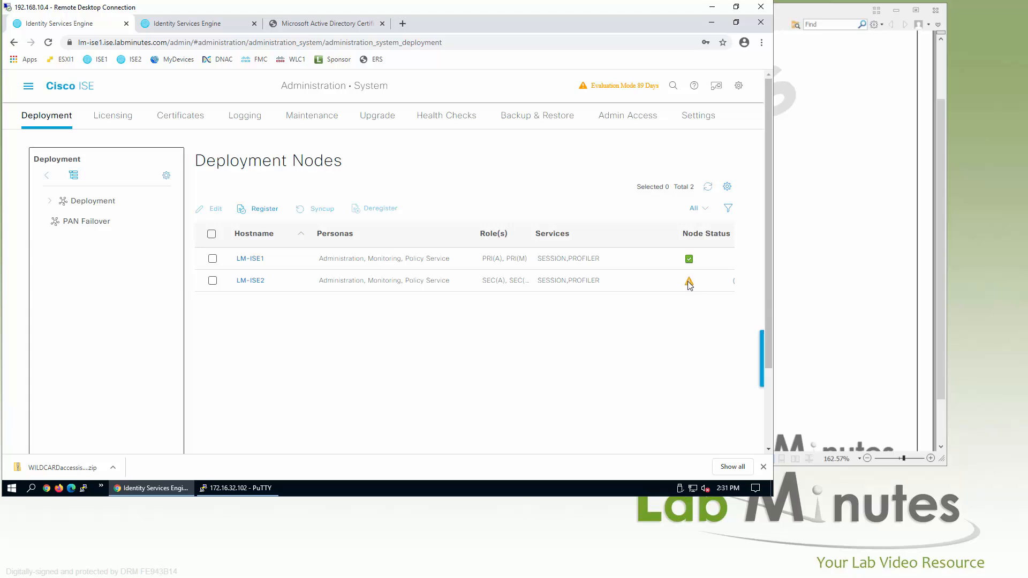
pyautogui.moveTo(690, 285)
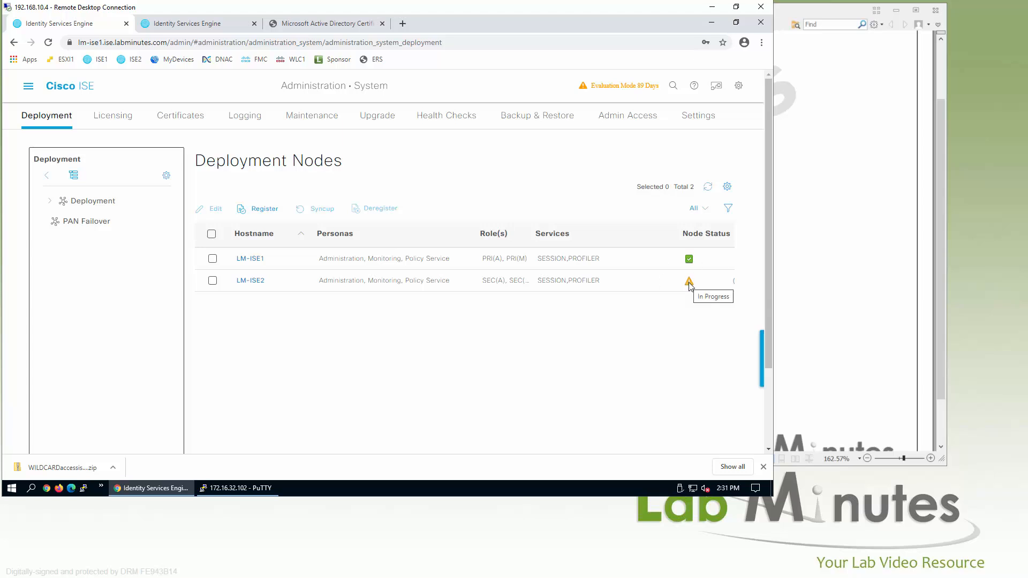
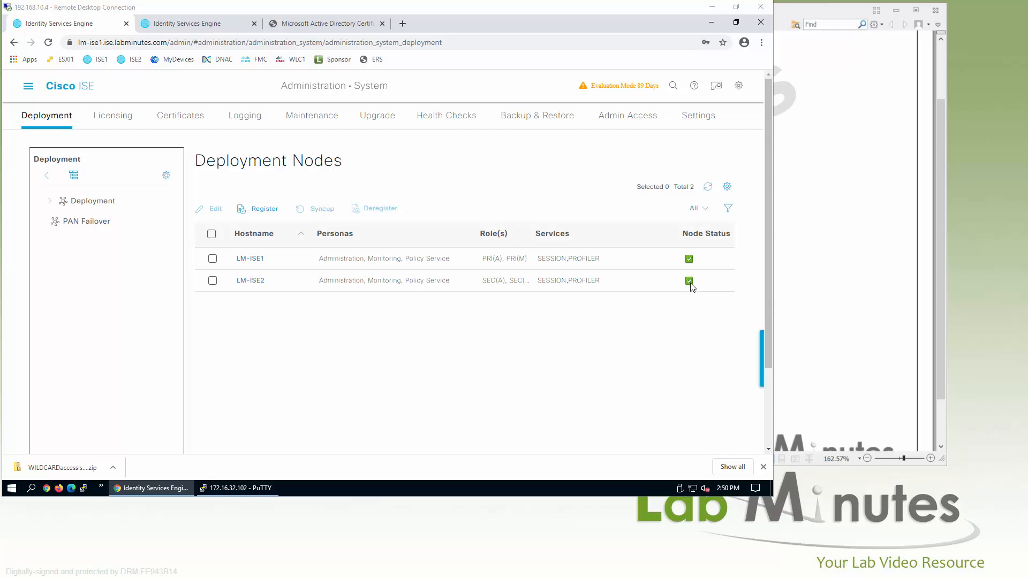
# - Switch to the lm-ise2 browser tab showing ISE2's admin login page
pyautogui.click(189, 25)
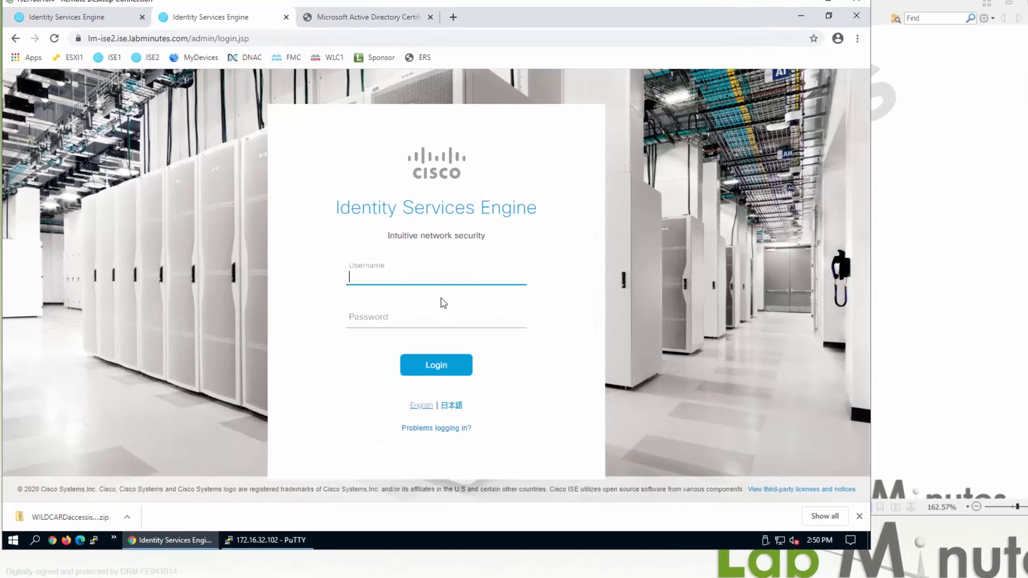
# - Log in to ISE2 with the admin username and administrator password, correcting a mistyped password
pyautogui.write('admin')
pyautogui.press('Tab')
pyautogui.write('a***')
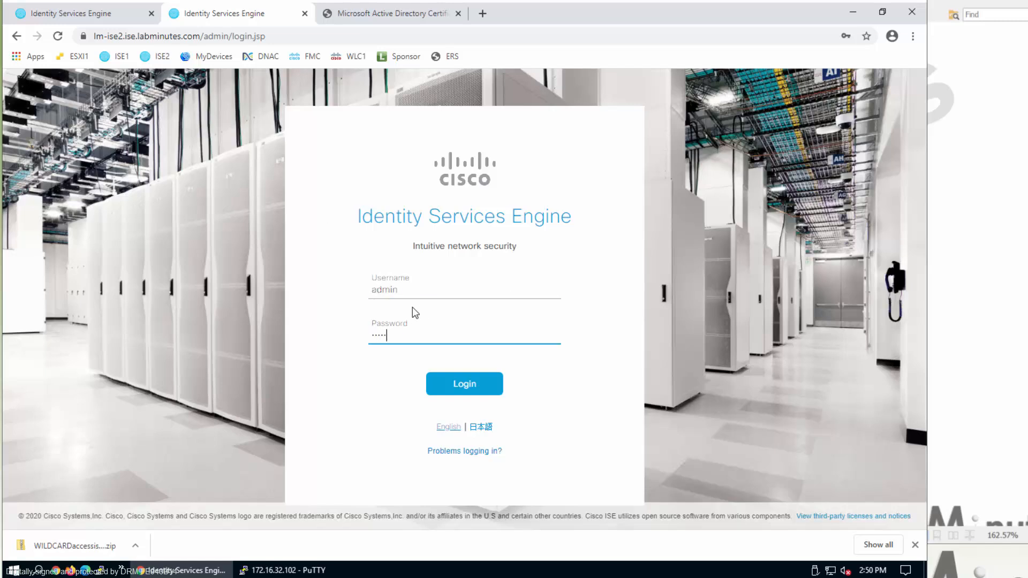
pyautogui.press('BackSpace')
pyautogui.press('BackSpace')
pyautogui.press('BackSpace')
pyautogui.press('BackSpace')
pyautogui.write('**********')
pyautogui.press('Return')
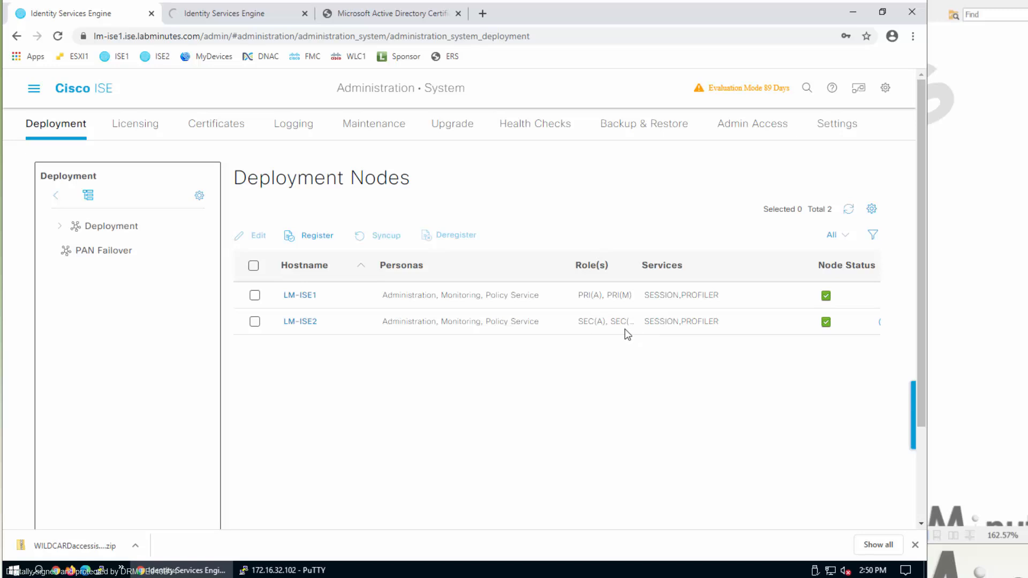
# - On ISE2's signed-in portal, check the navigation menu lists only limited Administration > System items
pyautogui.click(225, 20)
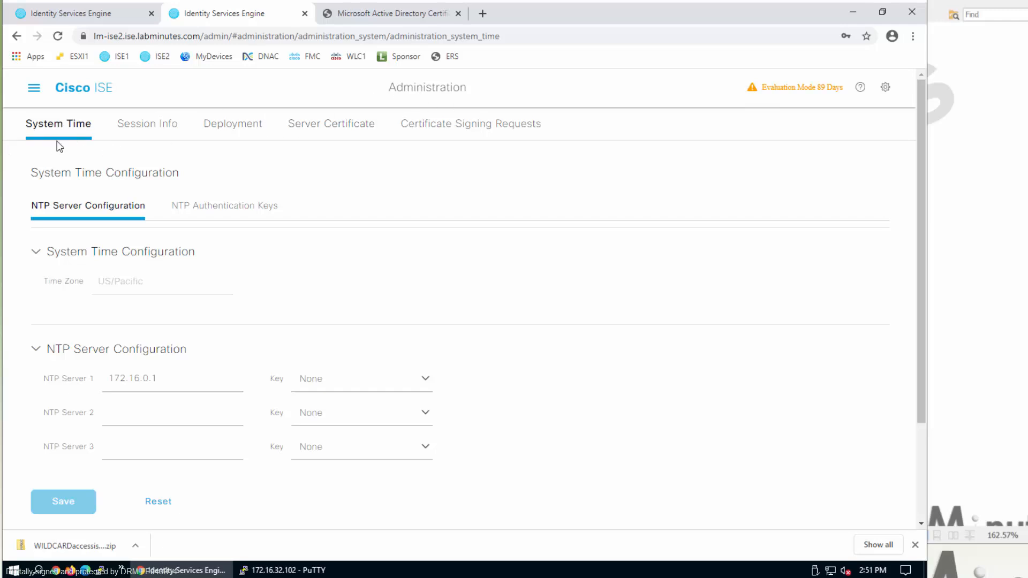
pyautogui.click(33, 87)
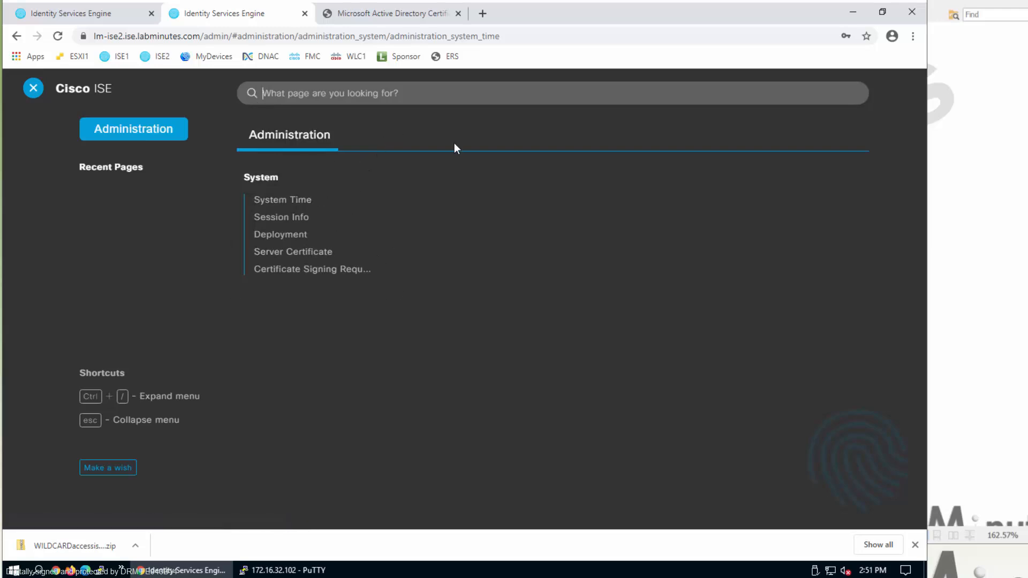
pyautogui.press('Escape')
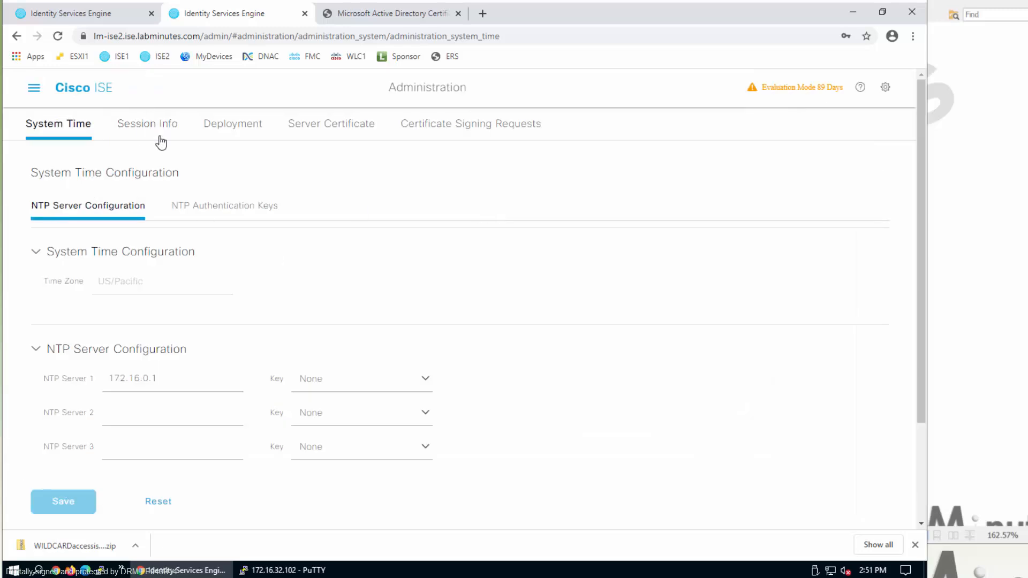
# - Inspect ISE2's server certificates and empty CSR list, then its SECONDARY deployment settings at 172.16.32.103
pyautogui.click(341, 140)
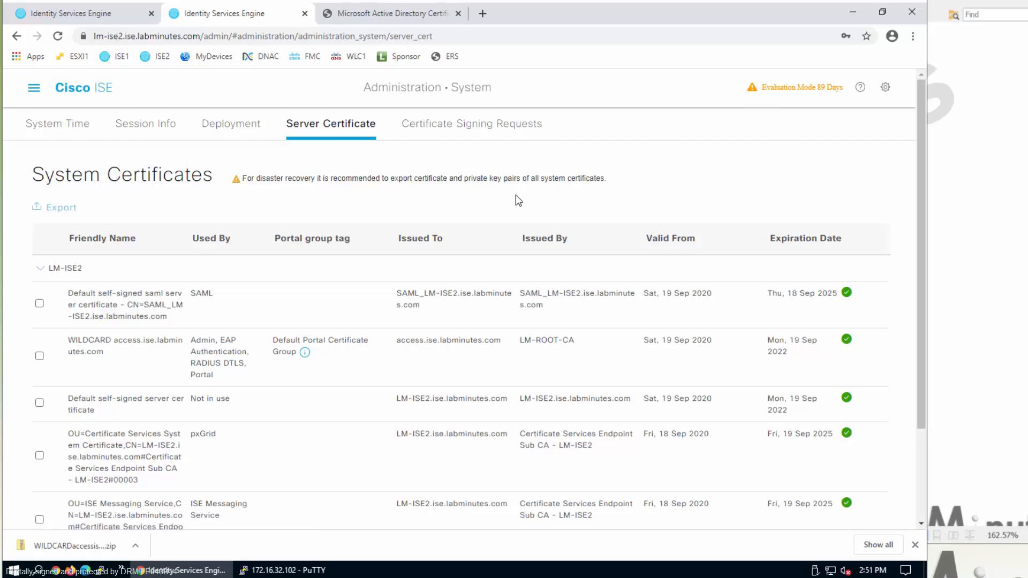
pyautogui.scroll(-2, 472, 220)
pyautogui.scroll(2, 485, 241)
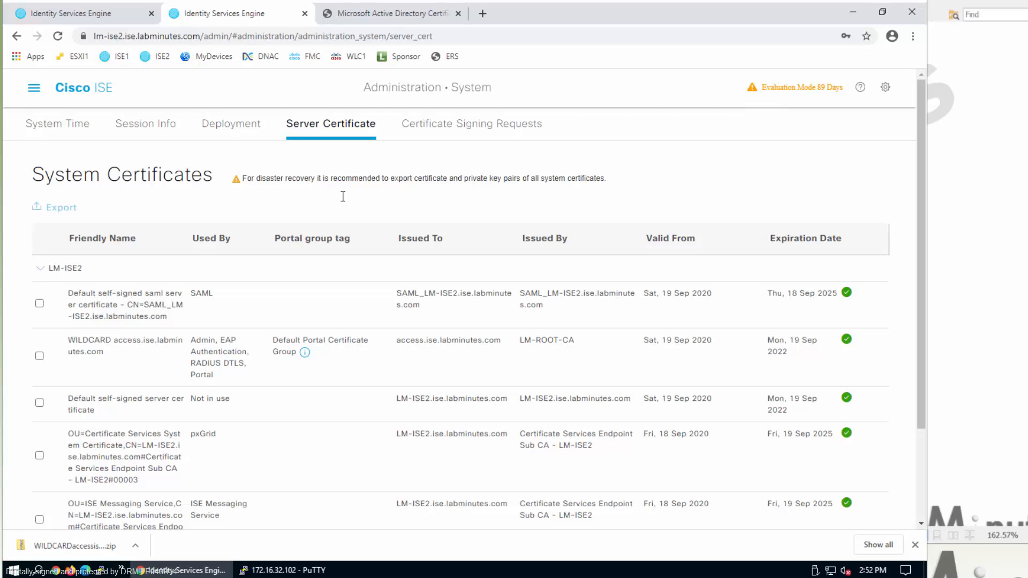
pyautogui.click(39, 303)
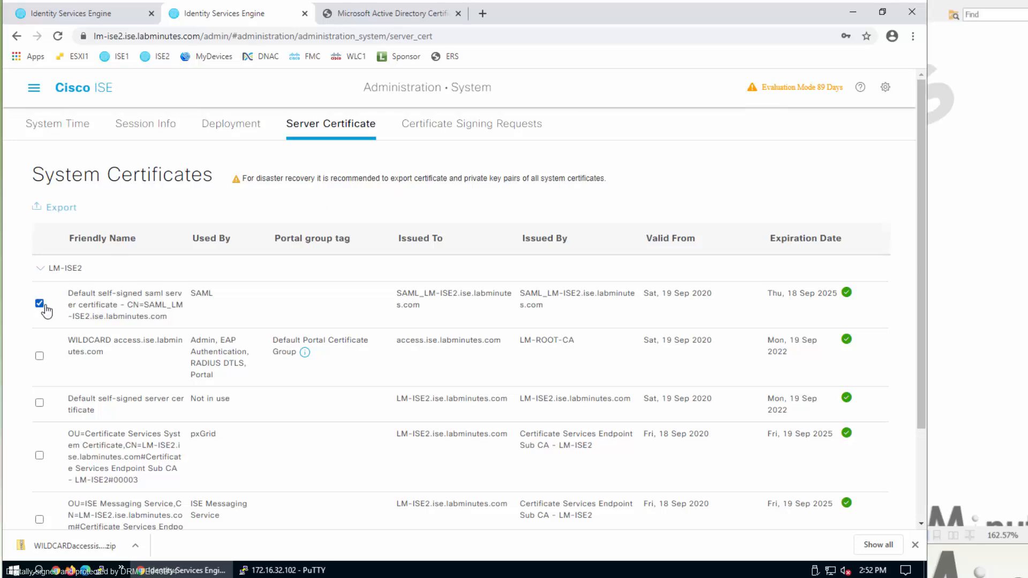
pyautogui.click(39, 303)
pyautogui.click(474, 124)
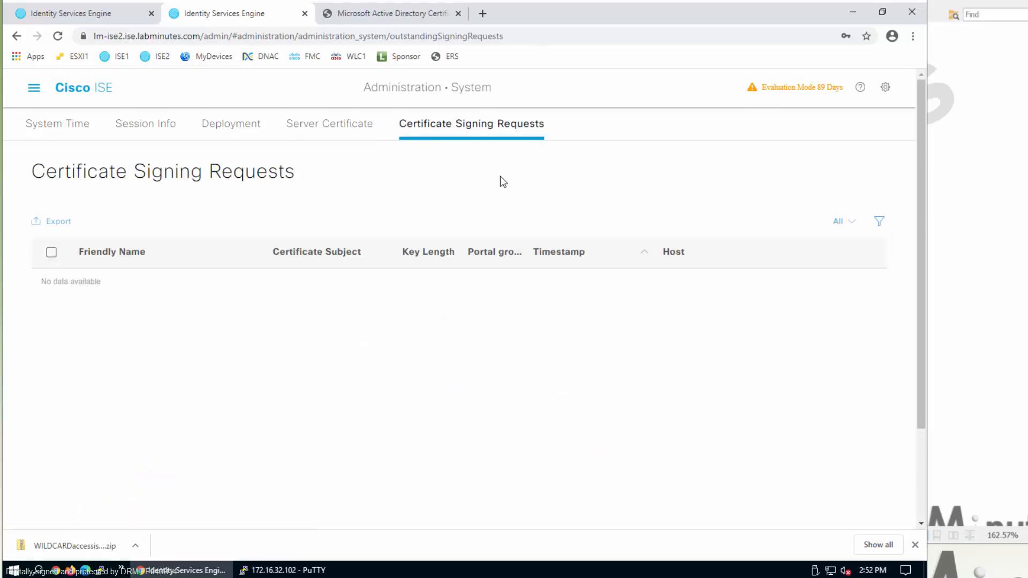
pyautogui.click(227, 137)
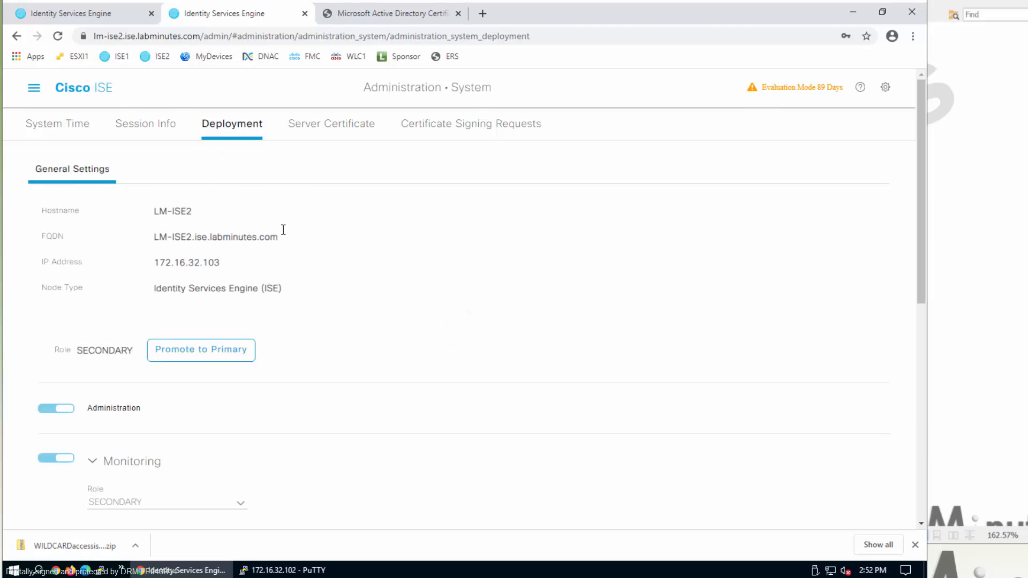
# - Scroll through ISE2's enabled Policy Service options, then view Session Info showing no admin sessions
pyautogui.scroll(-8, 273, 257)
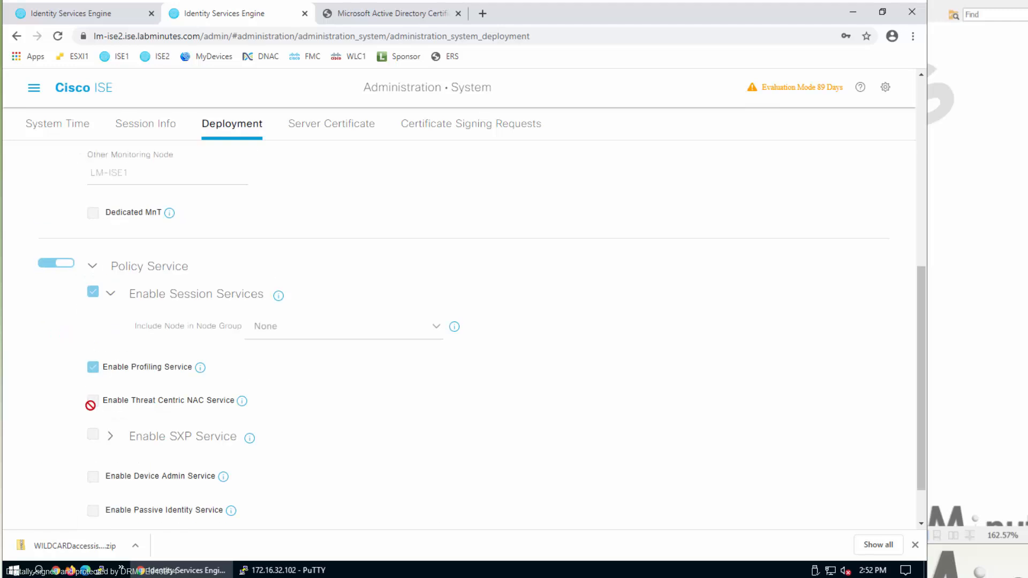
pyautogui.scroll(-1, 90, 403)
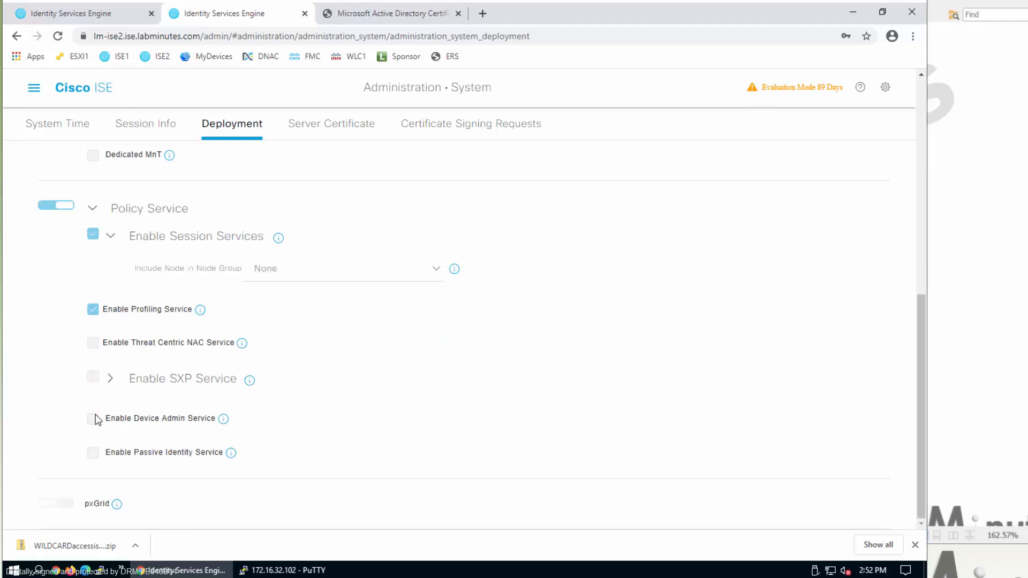
pyautogui.scroll(10, 91, 442)
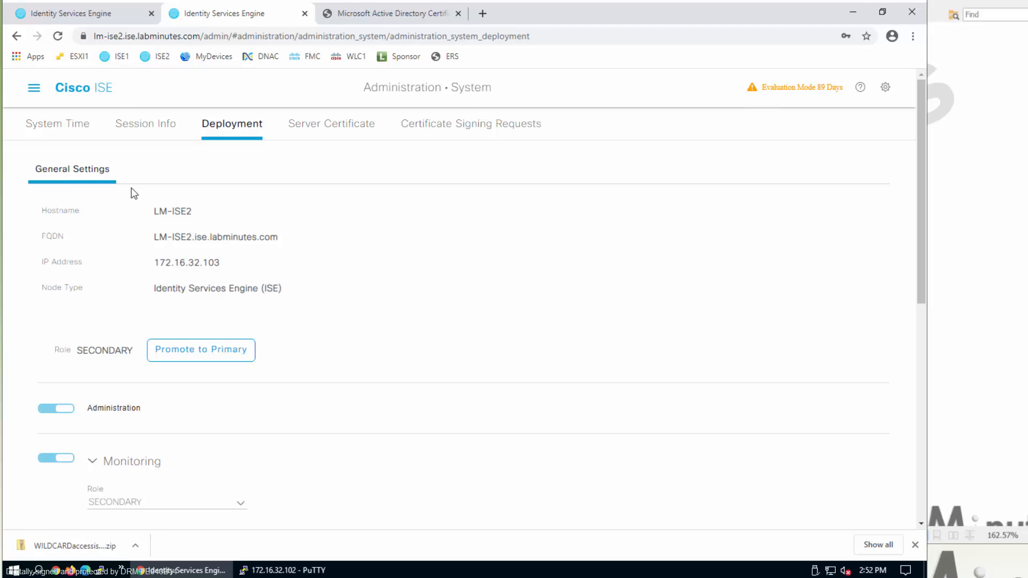
pyautogui.click(157, 133)
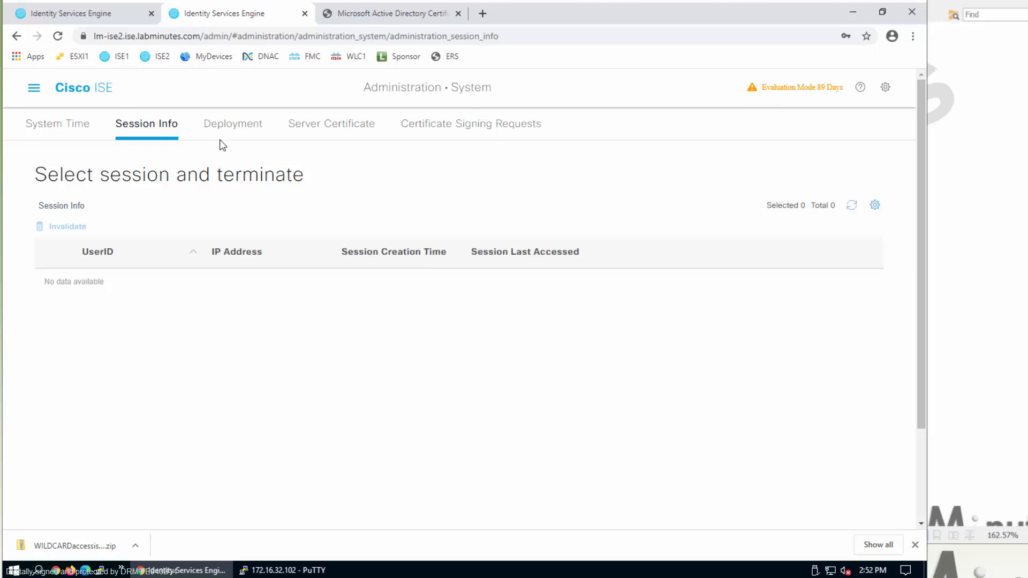
# - Go back to ISE1's tab and its Deployment Nodes list with healthy LM-ISE1 and LM-ISE2
pyautogui.click(96, 15)
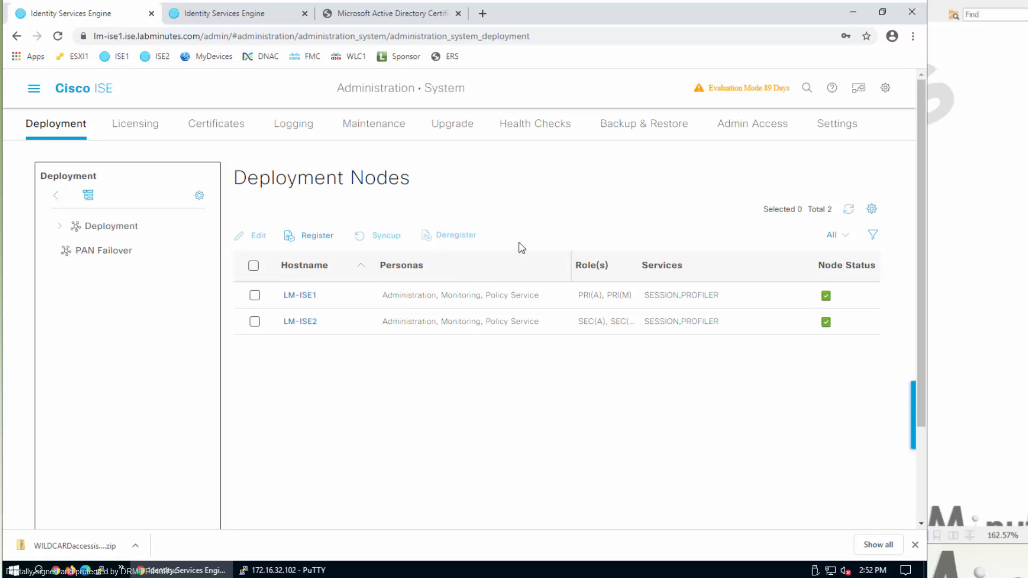
pyautogui.click(233, 17)
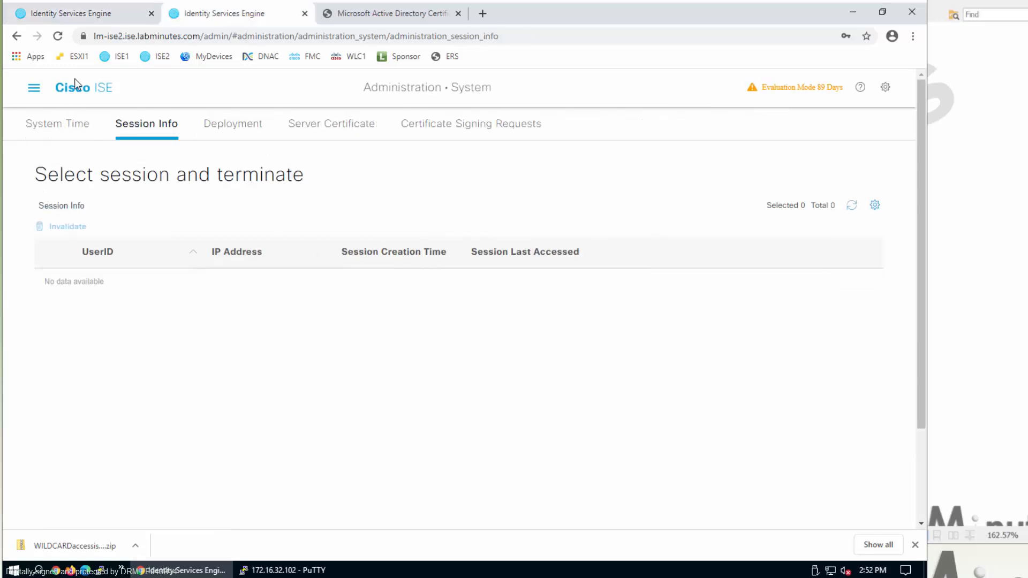
pyautogui.click(54, 13)
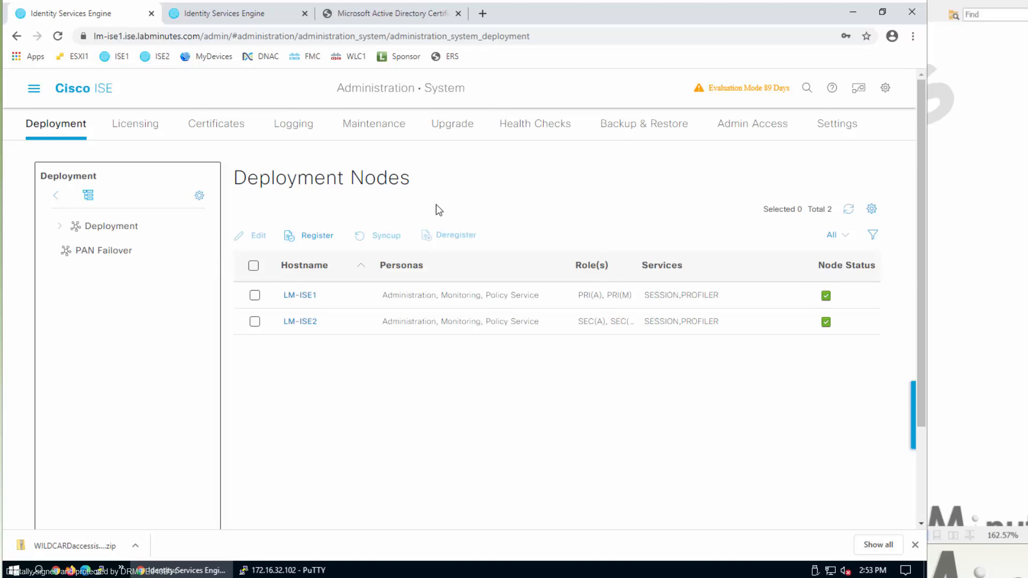
# - Collapse LM-ISE1 and expand LM-ISE2 in System Certificates, showing its WILDCARD access.ise.labminutes.com certificate
pyautogui.click(217, 127)
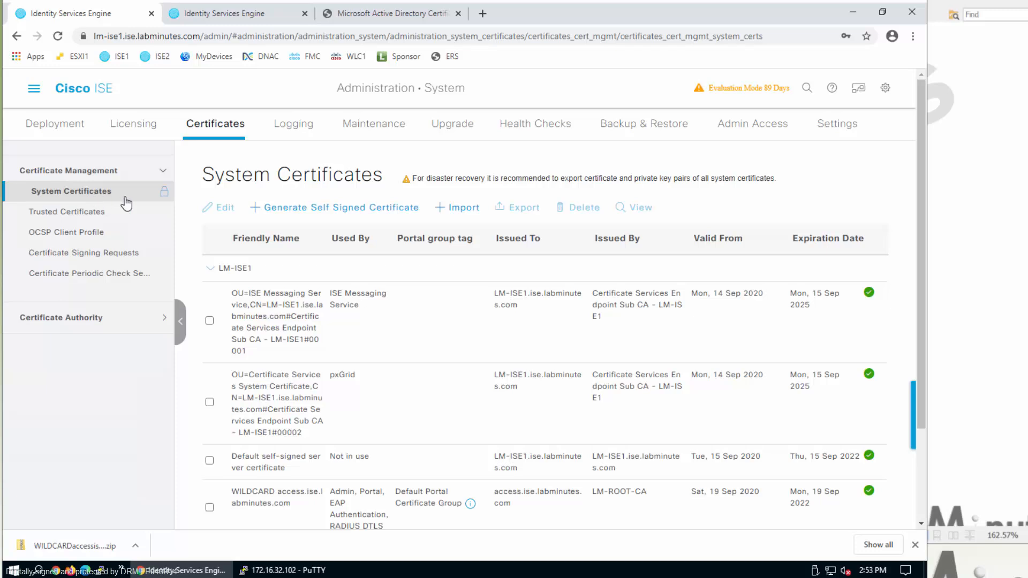
pyautogui.scroll(-1, 220, 257)
pyautogui.scroll(1, 213, 256)
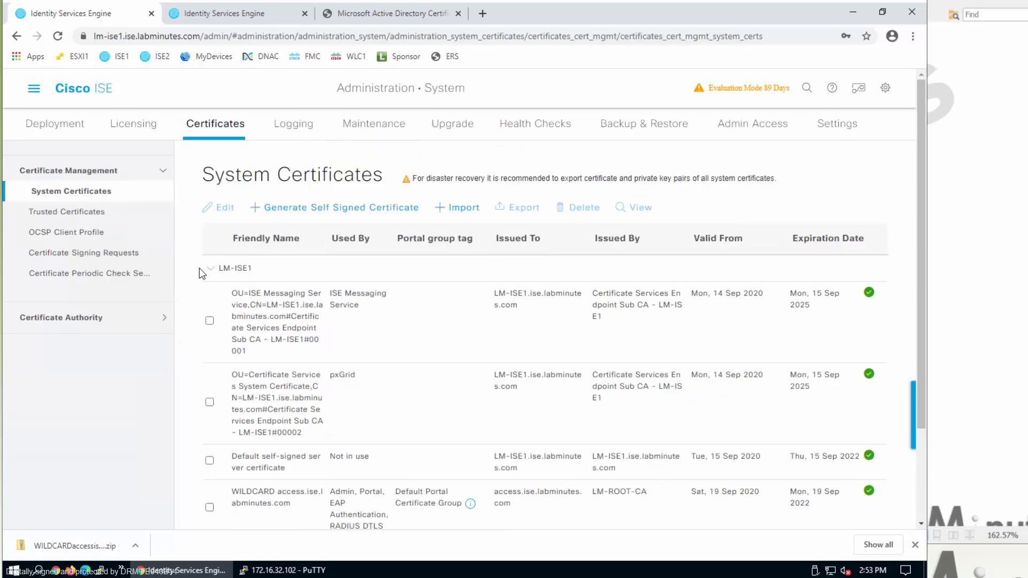
pyautogui.click(210, 268)
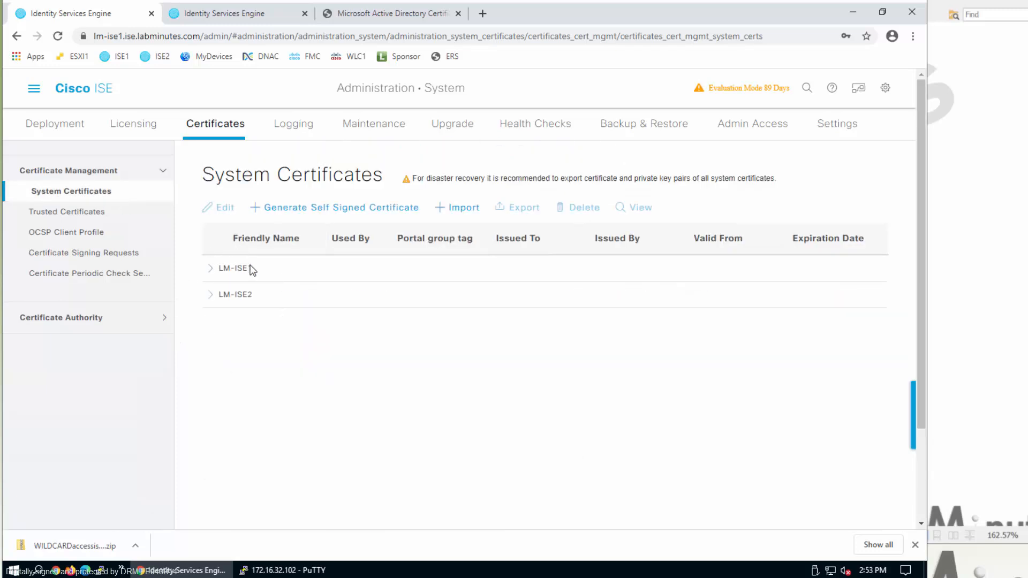
pyautogui.click(211, 294)
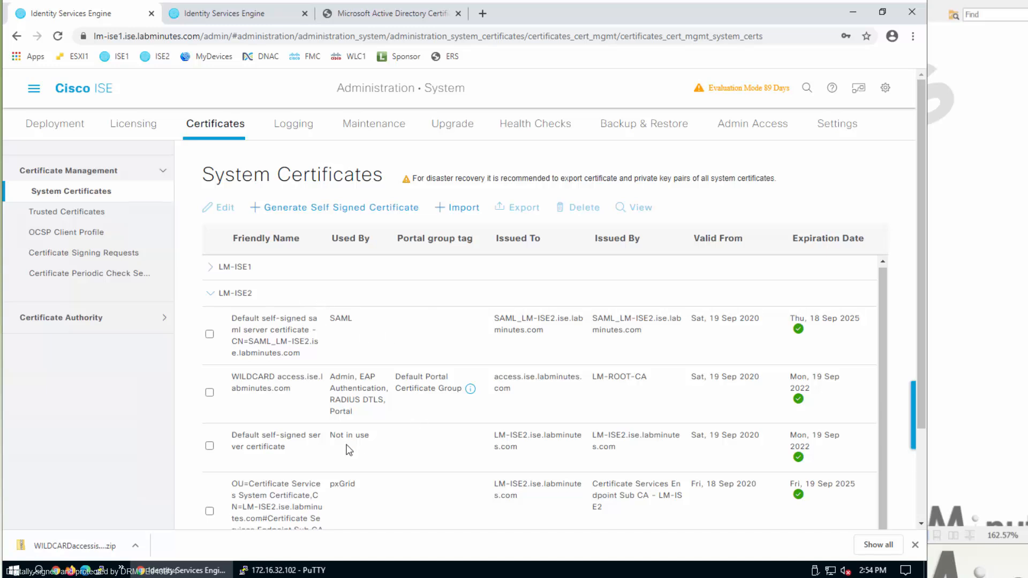
# - Review ISE1's Trusted Certificates, including the LM-ROOT-CA, Cisco and DigiCert roots
pyautogui.click(104, 214)
pyautogui.scroll(-3, 485, 290)
pyautogui.scroll(5, 484, 289)
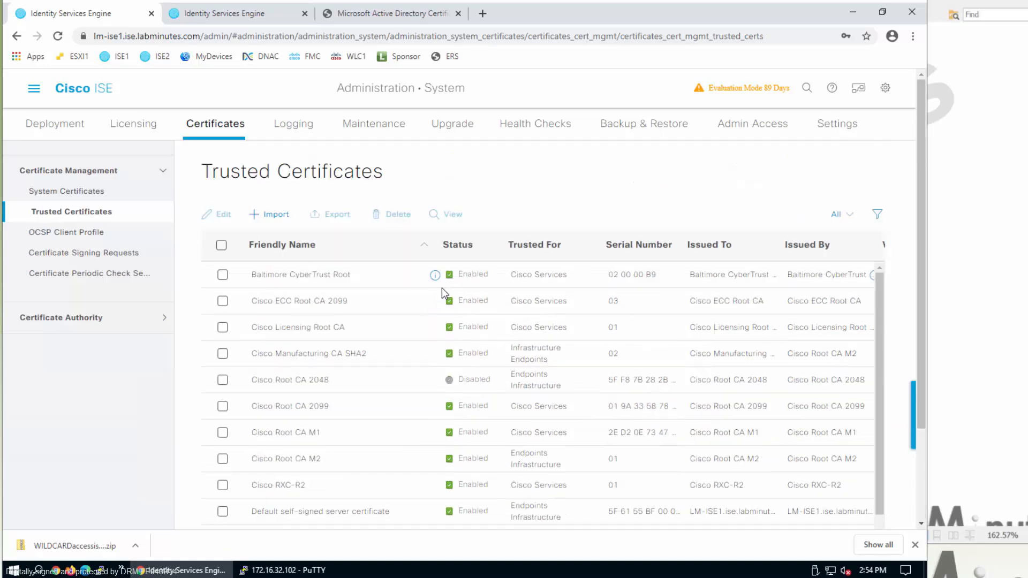